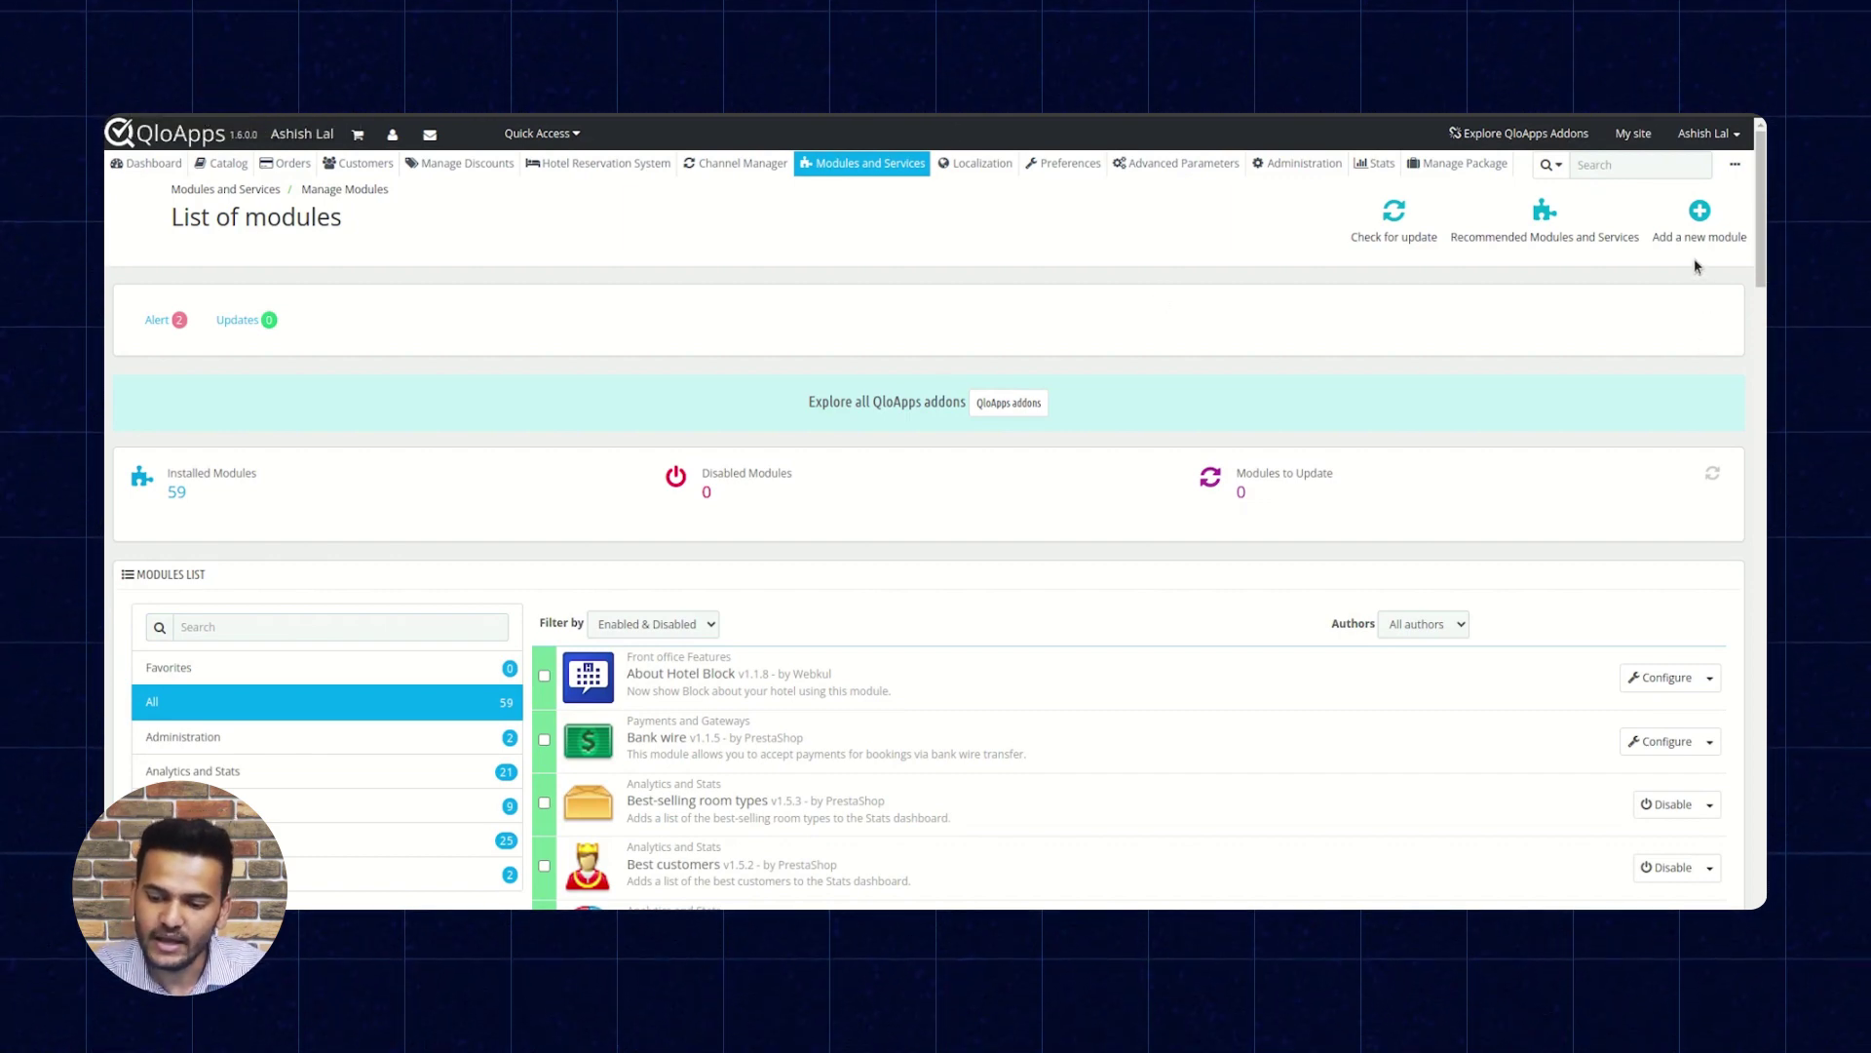
- Upload the qlogooglepay.zip package and install the module
{"action": "left_click", "coordinate": [1696, 215]}
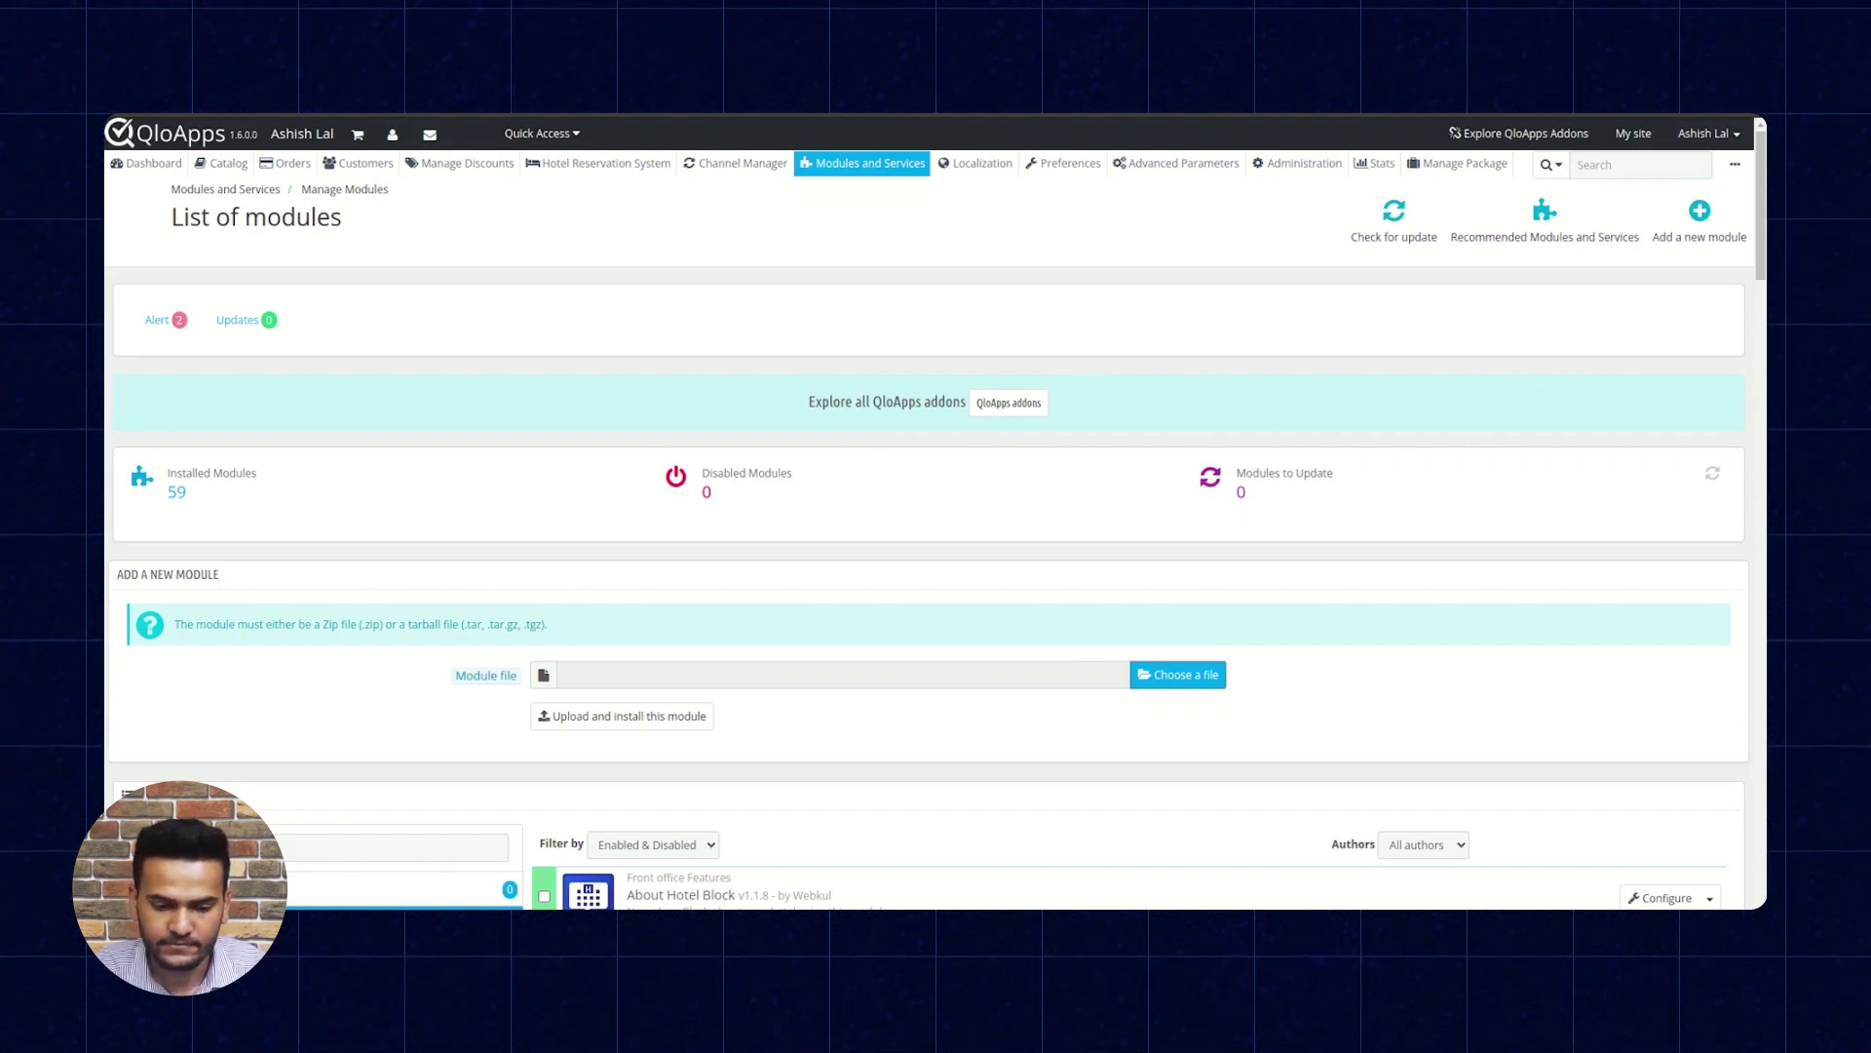
{"action": "key", "text": "Return"}
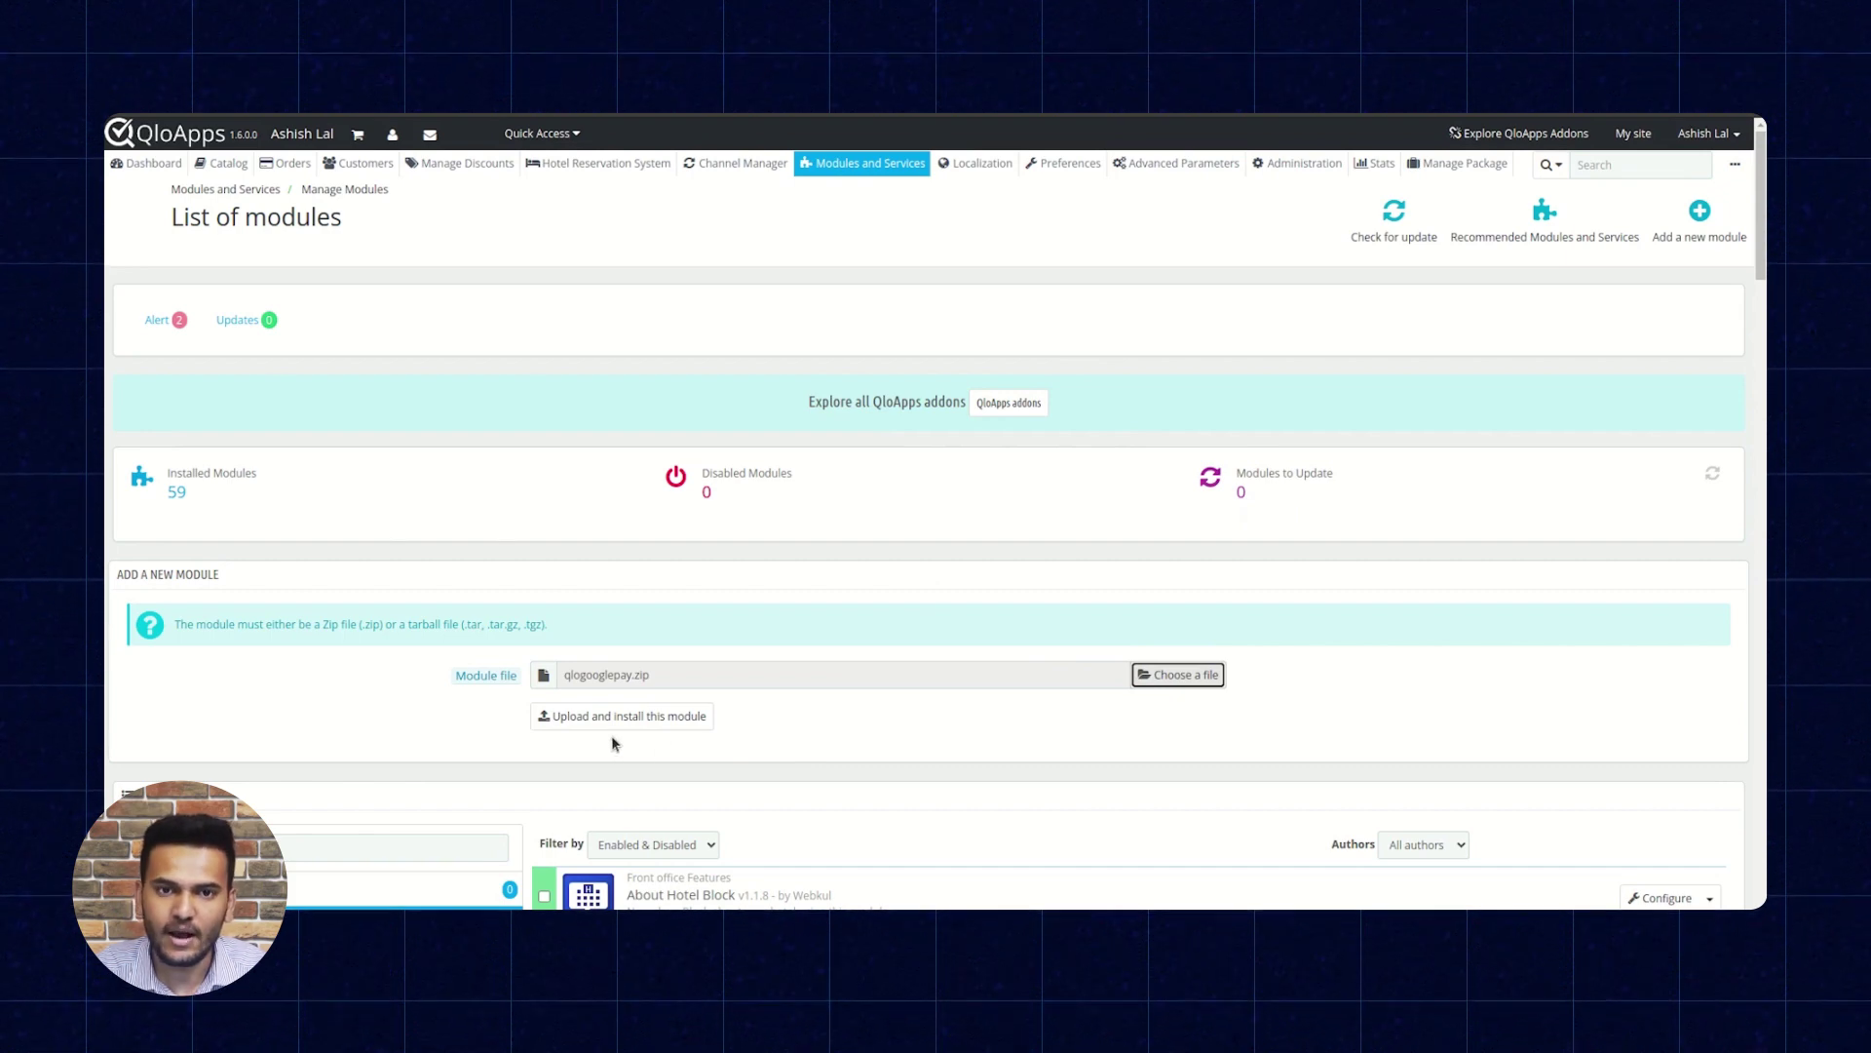
{"action": "left_click", "coordinate": [644, 717]}
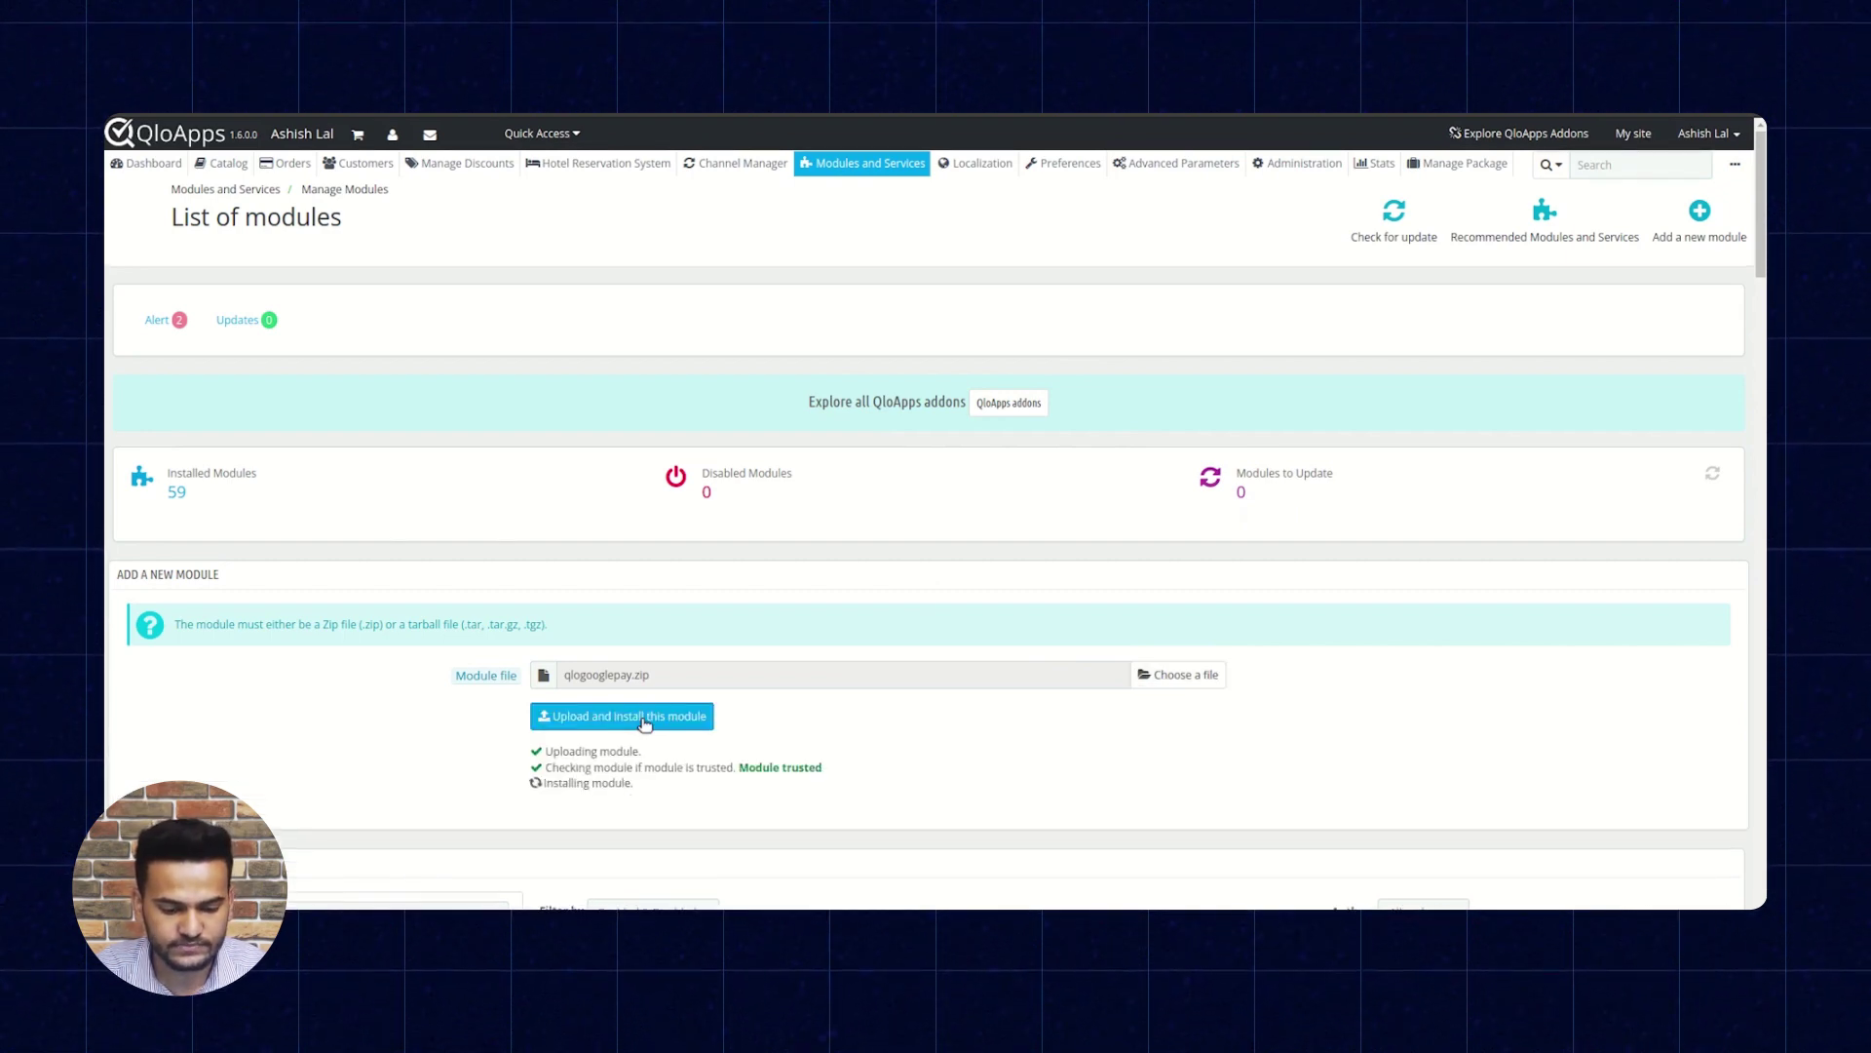
{"action": "scroll", "coordinate": [639, 716], "scroll_direction": "down", "scroll_amount": 2}
{"action": "scroll", "coordinate": [639, 717], "scroll_direction": "down", "scroll_amount": 2}
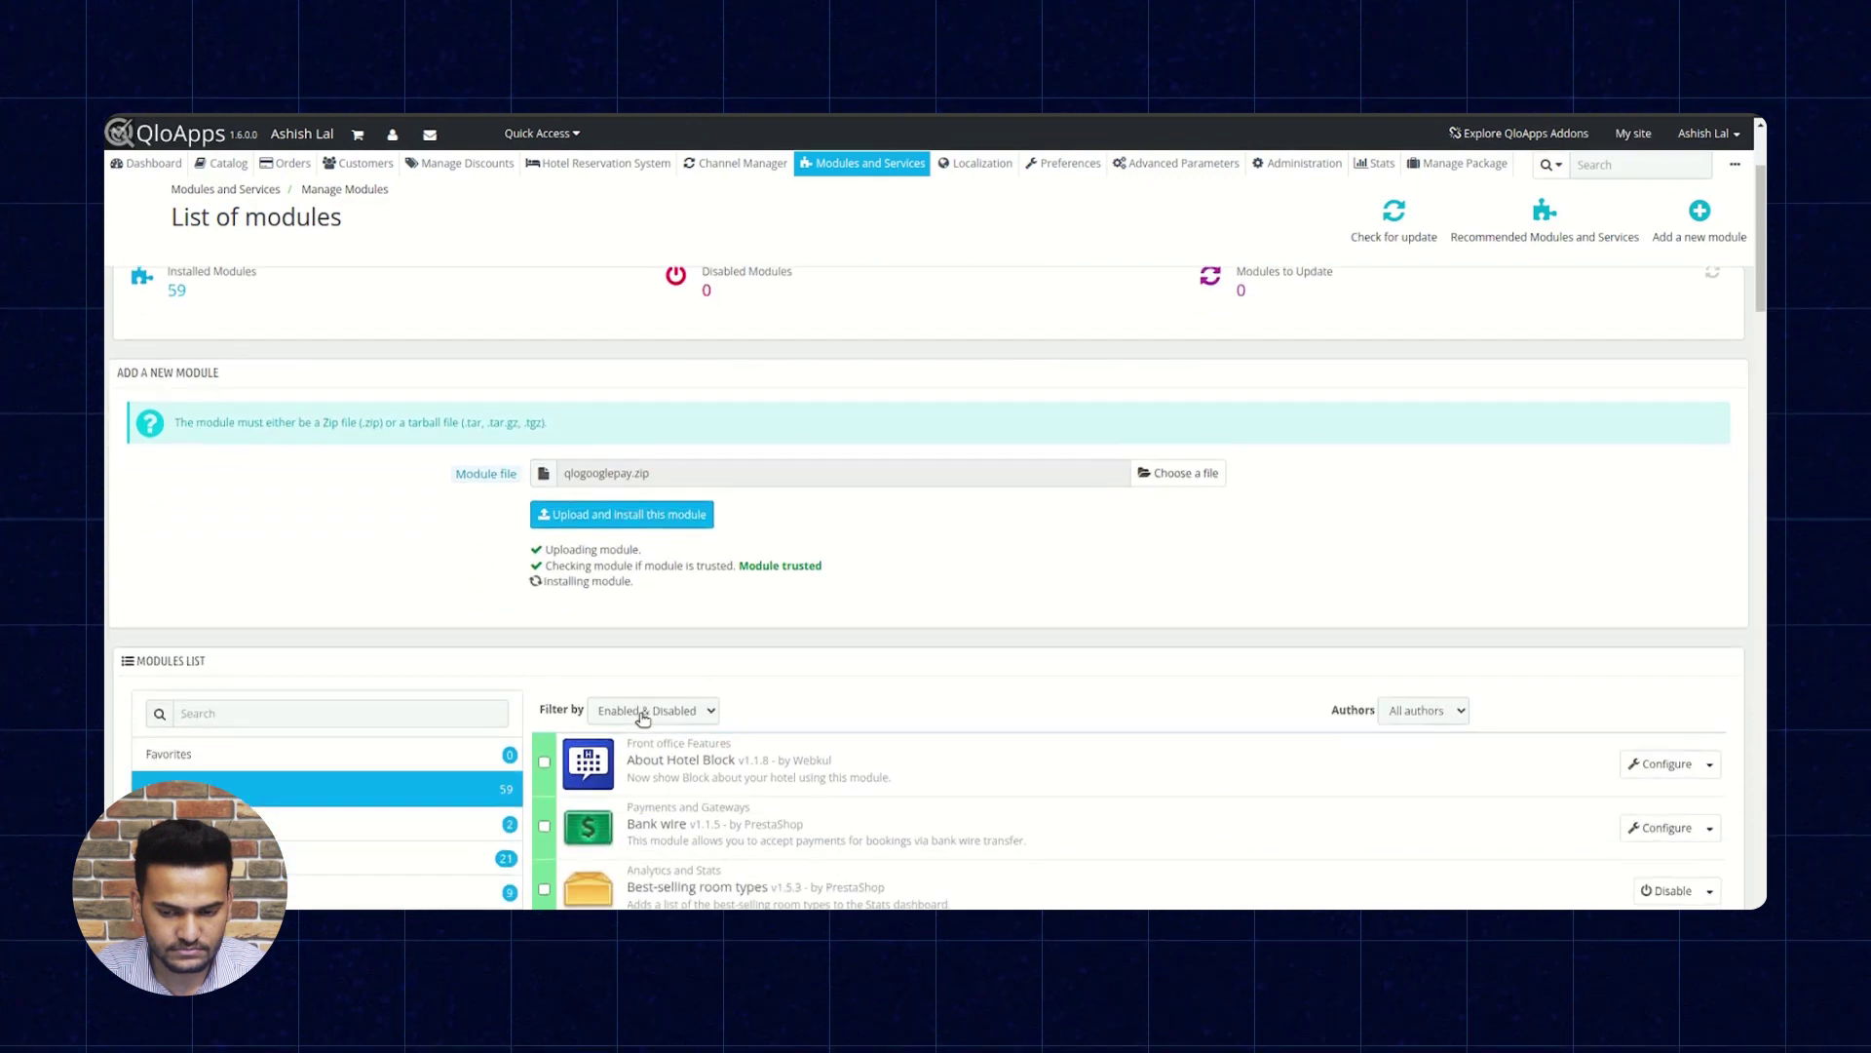
{"action": "scroll", "coordinate": [640, 716], "scroll_direction": "down", "scroll_amount": 2}
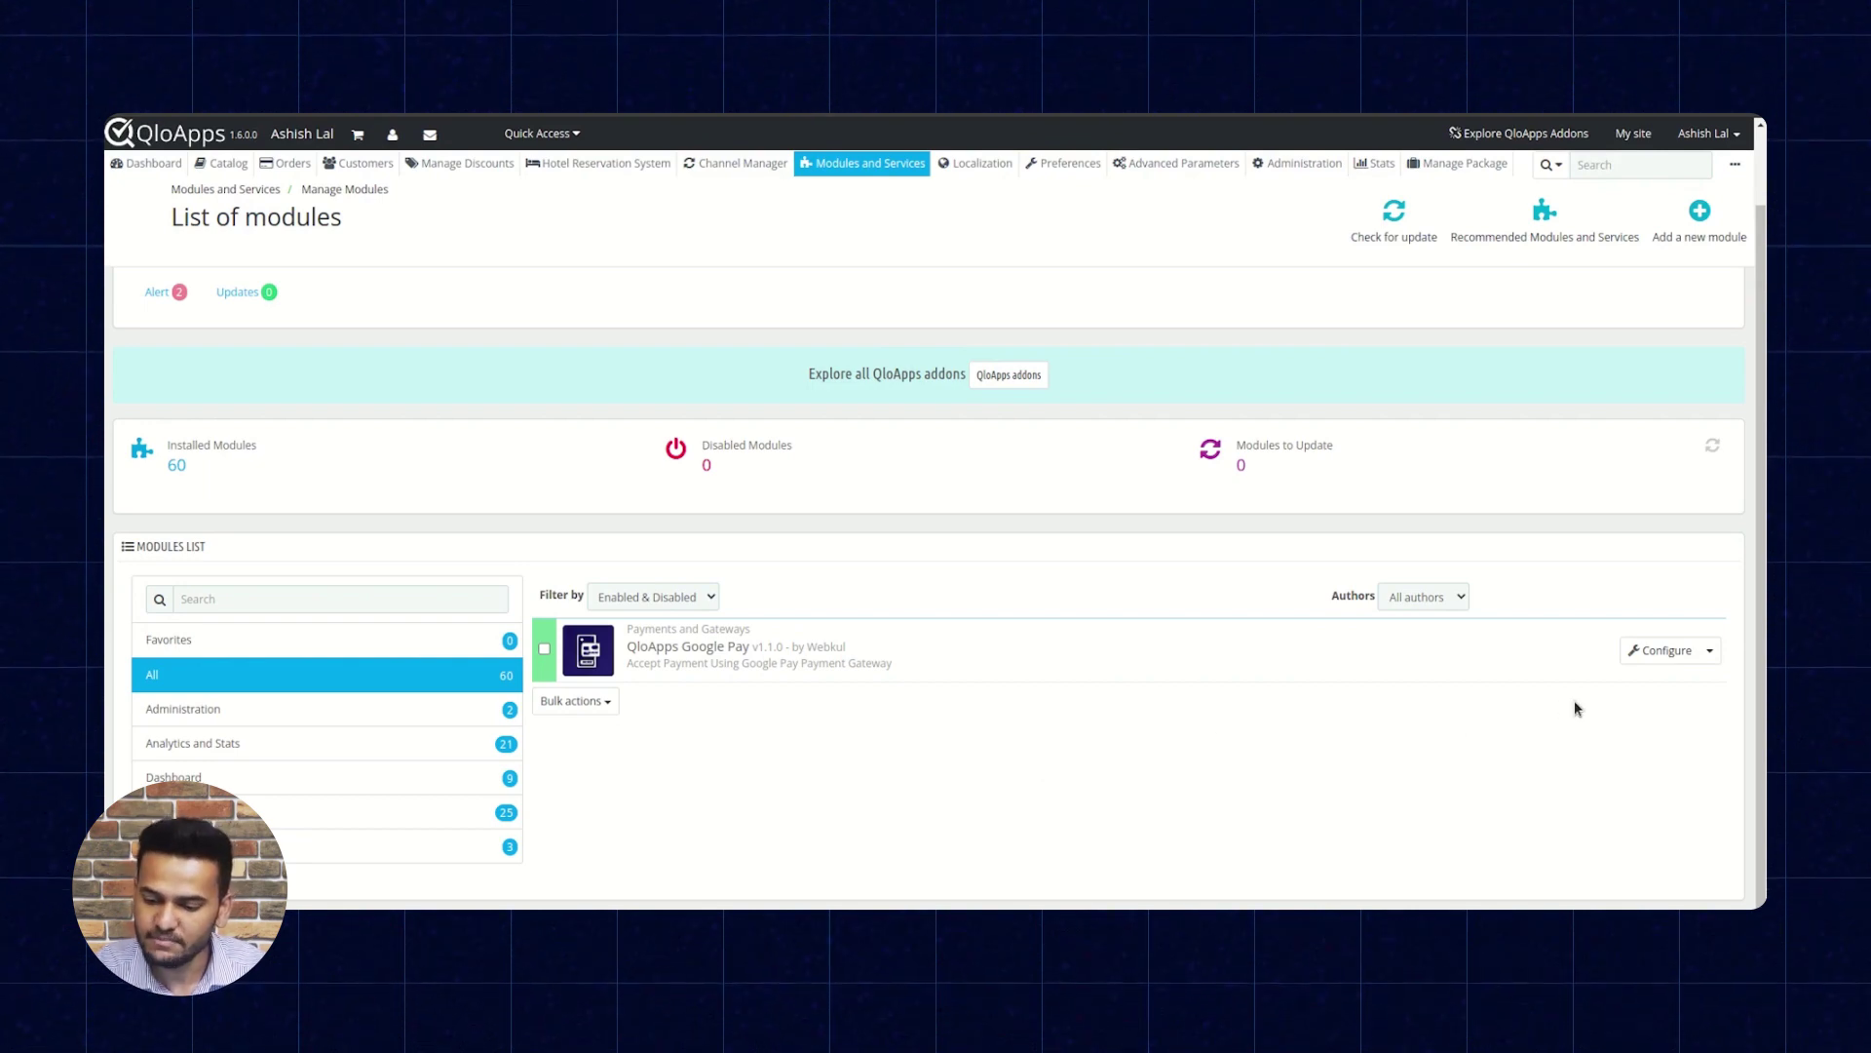
- Open Configure for the QloApps Google Pay module
{"action": "left_click", "coordinate": [1656, 661]}
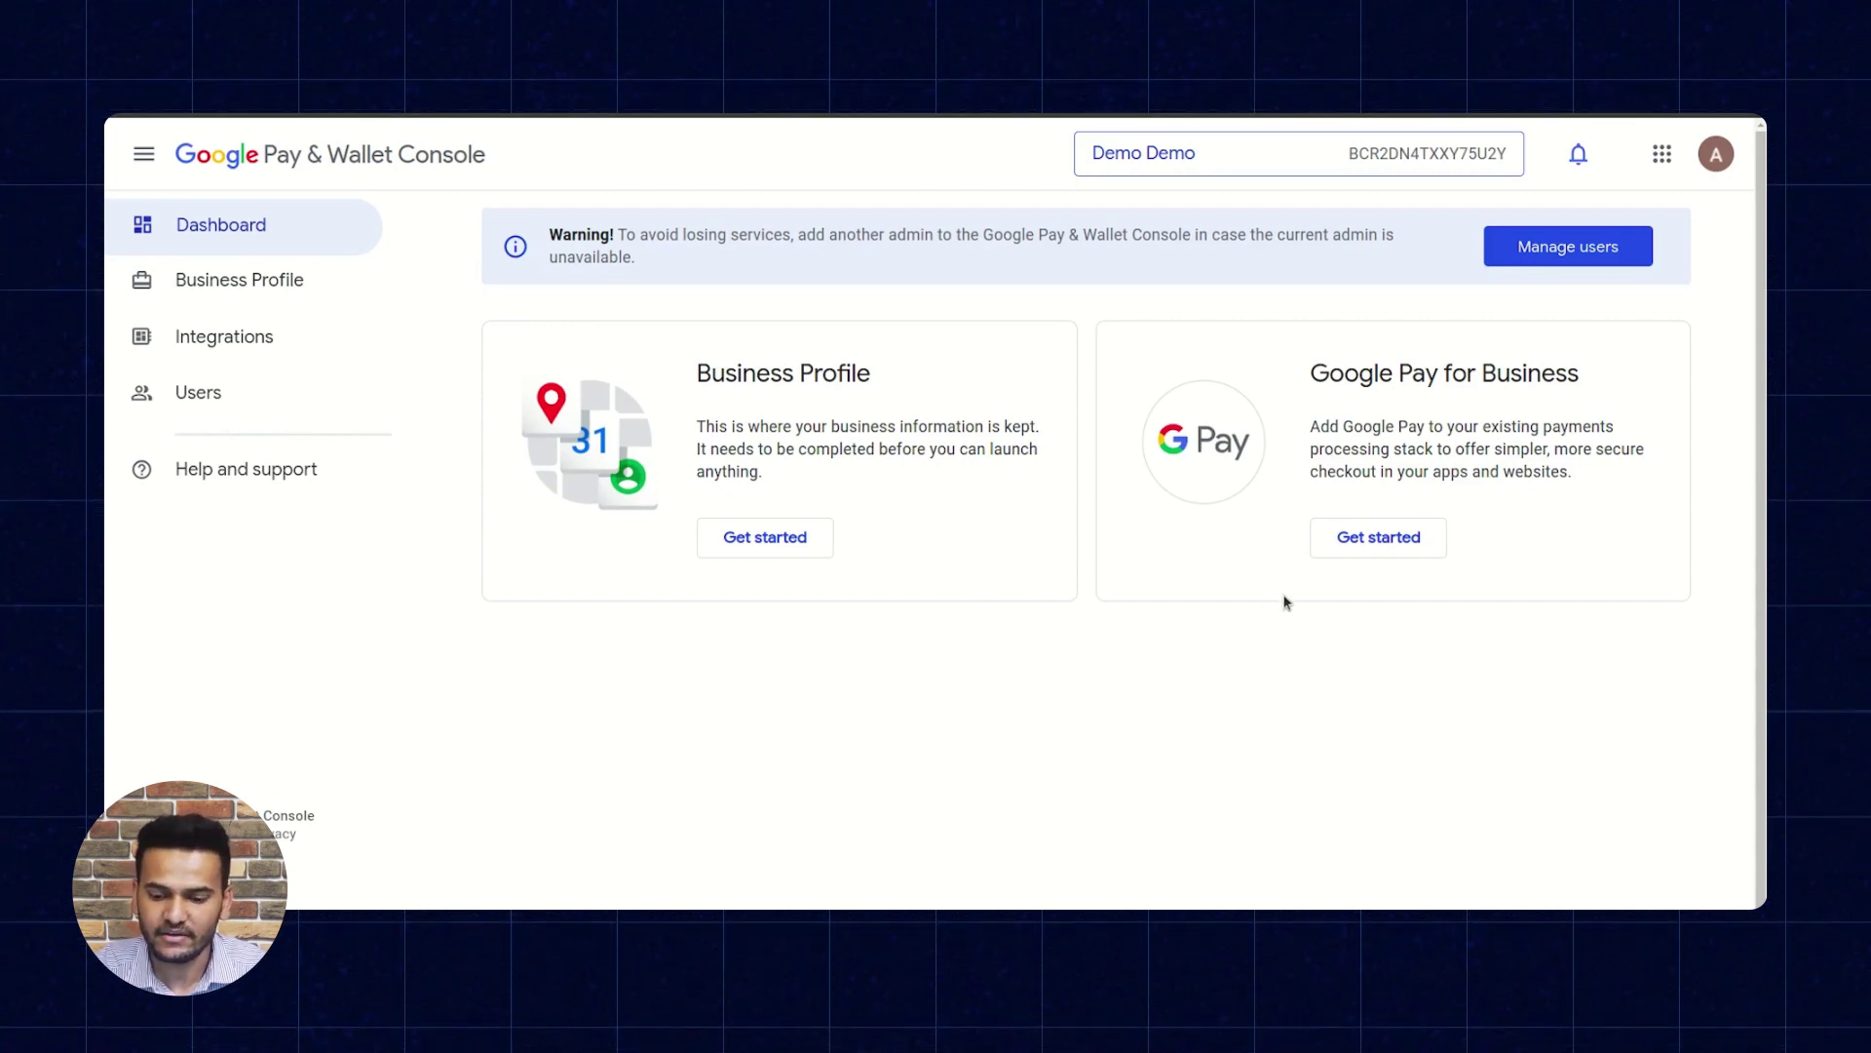
- Get started with Google Pay for Business from the Dashboard
{"action": "left_click", "coordinate": [1411, 557]}
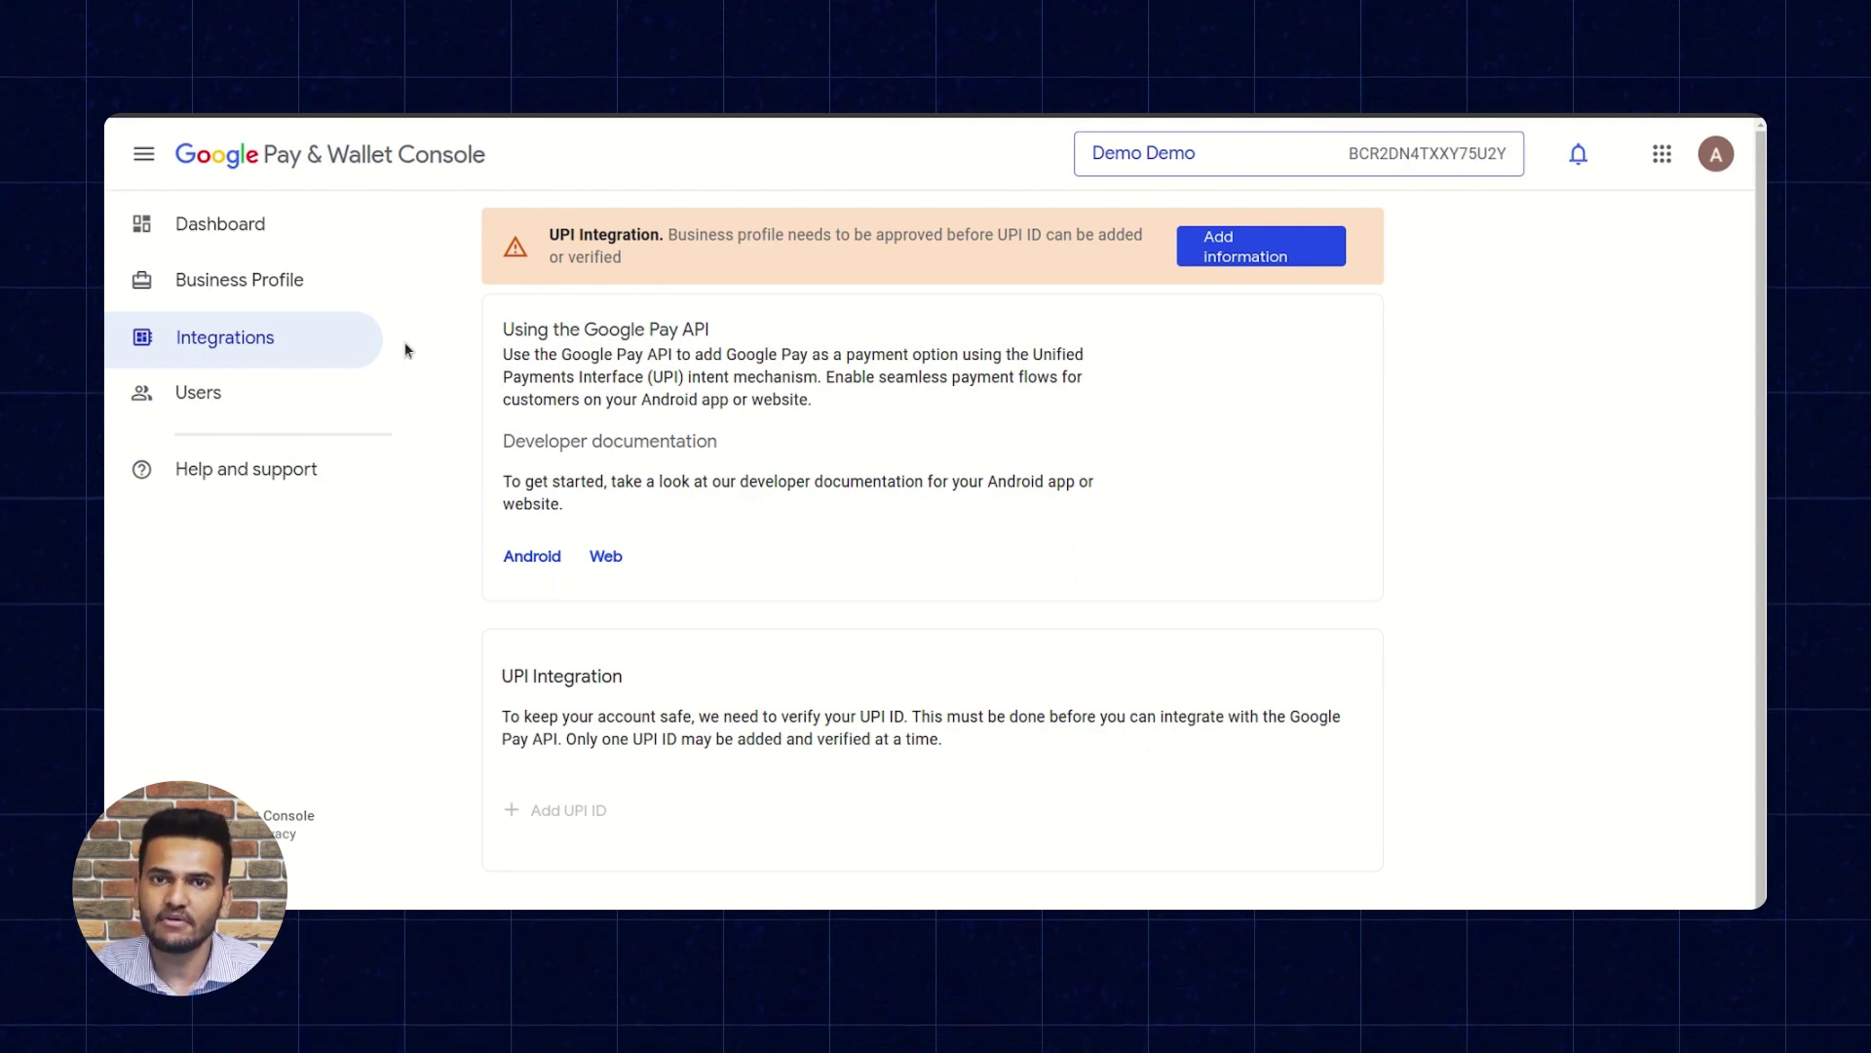
- From Business Profile, start a payments profile and begin editing business information
{"action": "left_click", "coordinate": [254, 290]}
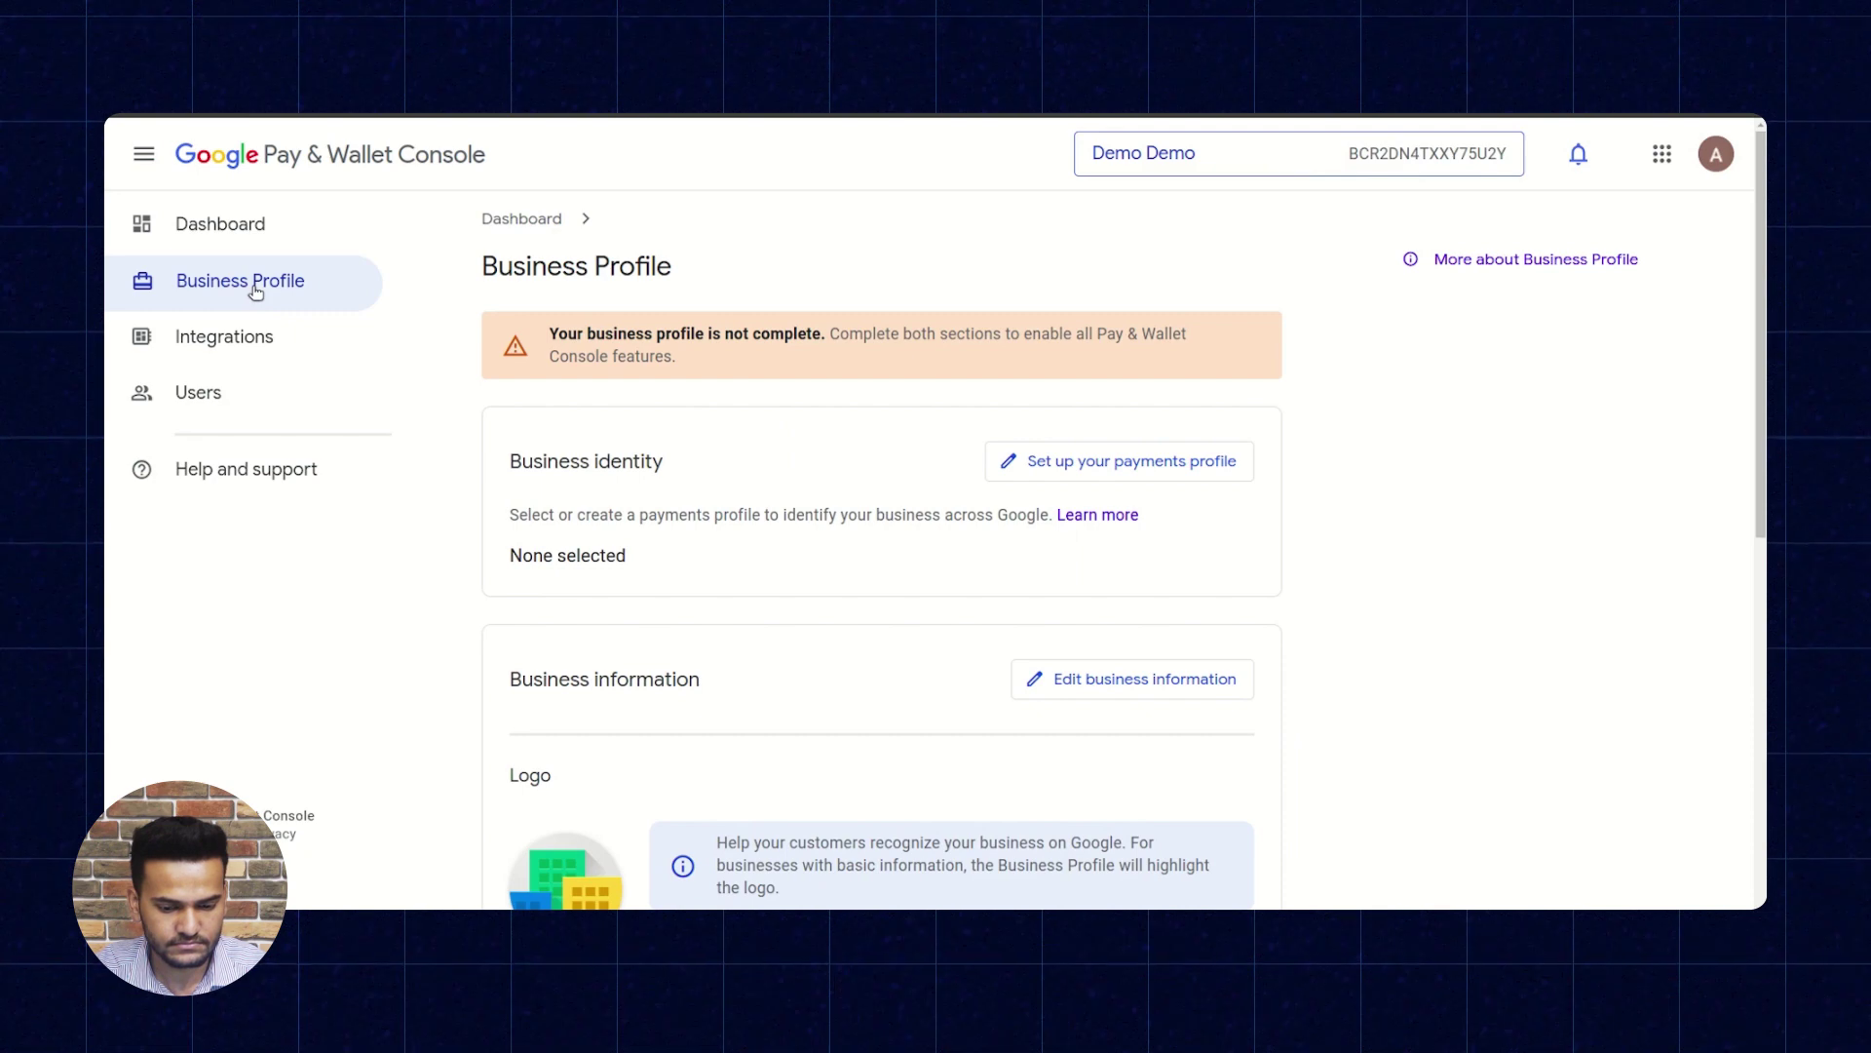
{"action": "scroll", "coordinate": [805, 507], "scroll_direction": "down", "scroll_amount": 1}
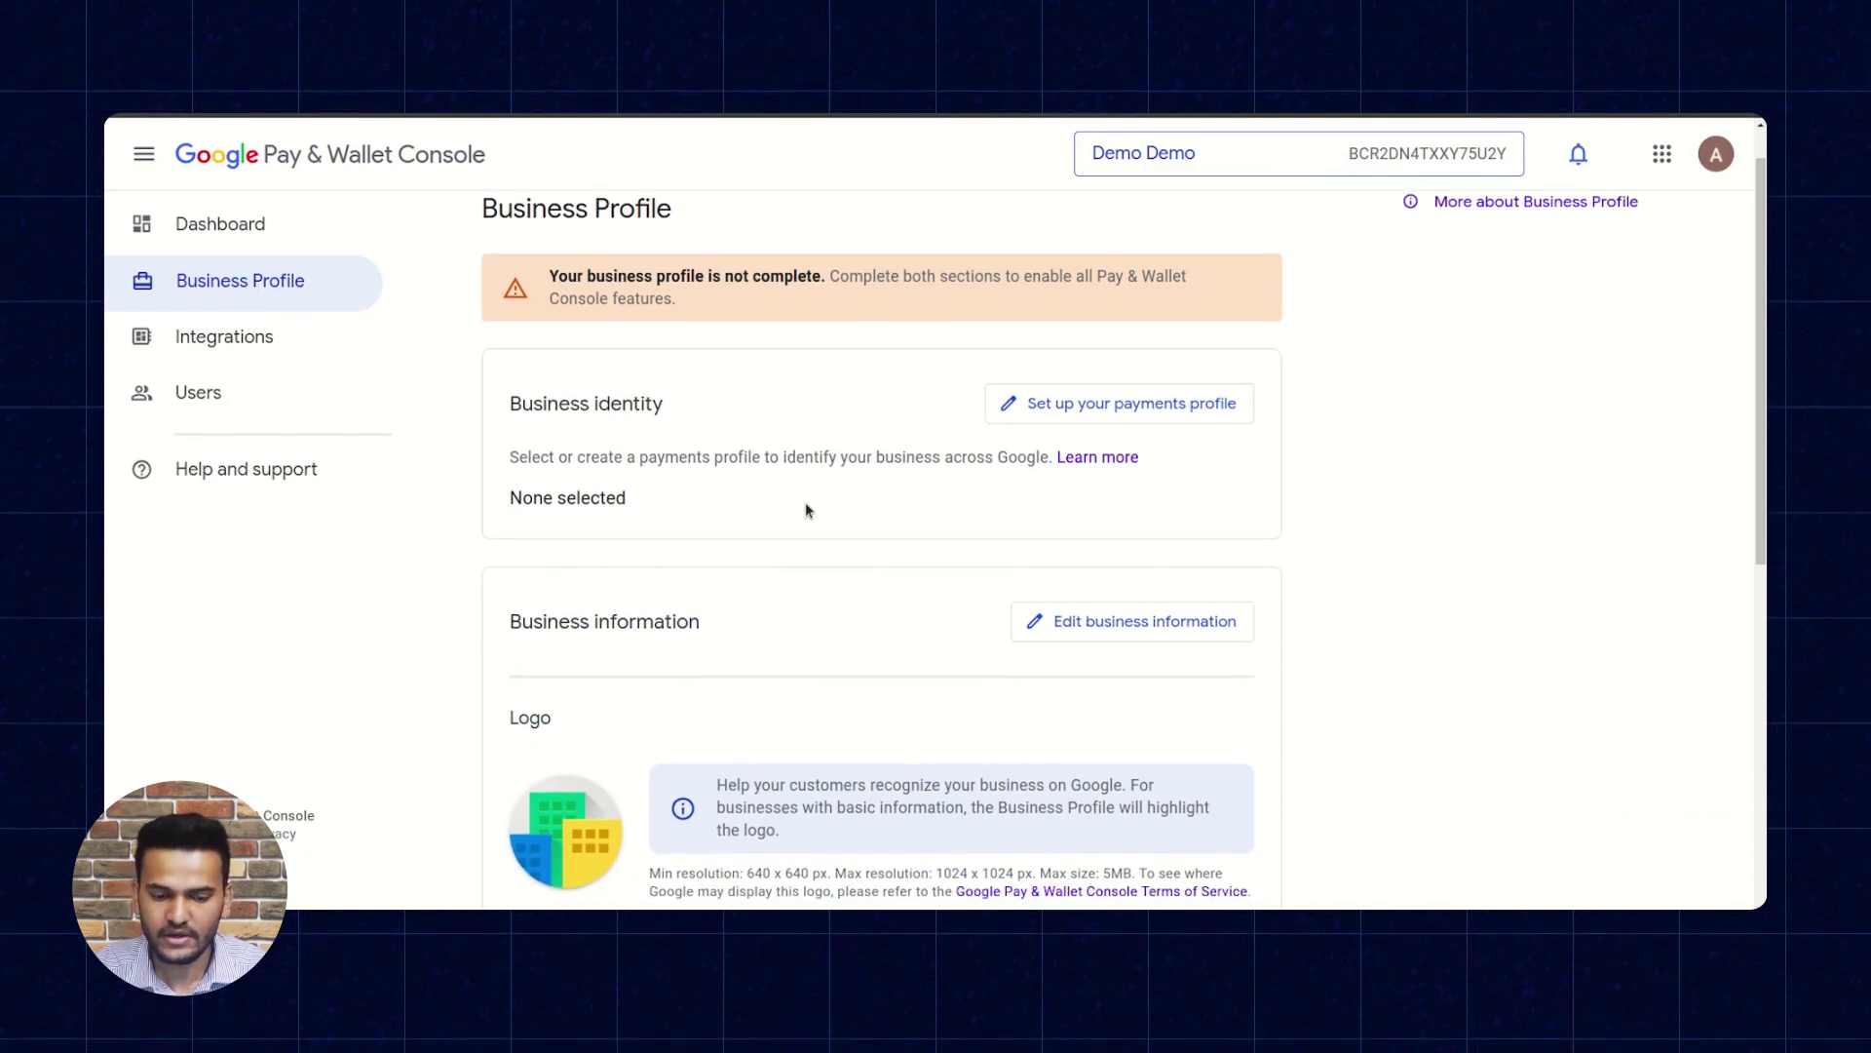
{"action": "left_click", "coordinate": [1037, 405]}
{"action": "scroll", "coordinate": [1035, 410], "scroll_direction": "down", "scroll_amount": 3}
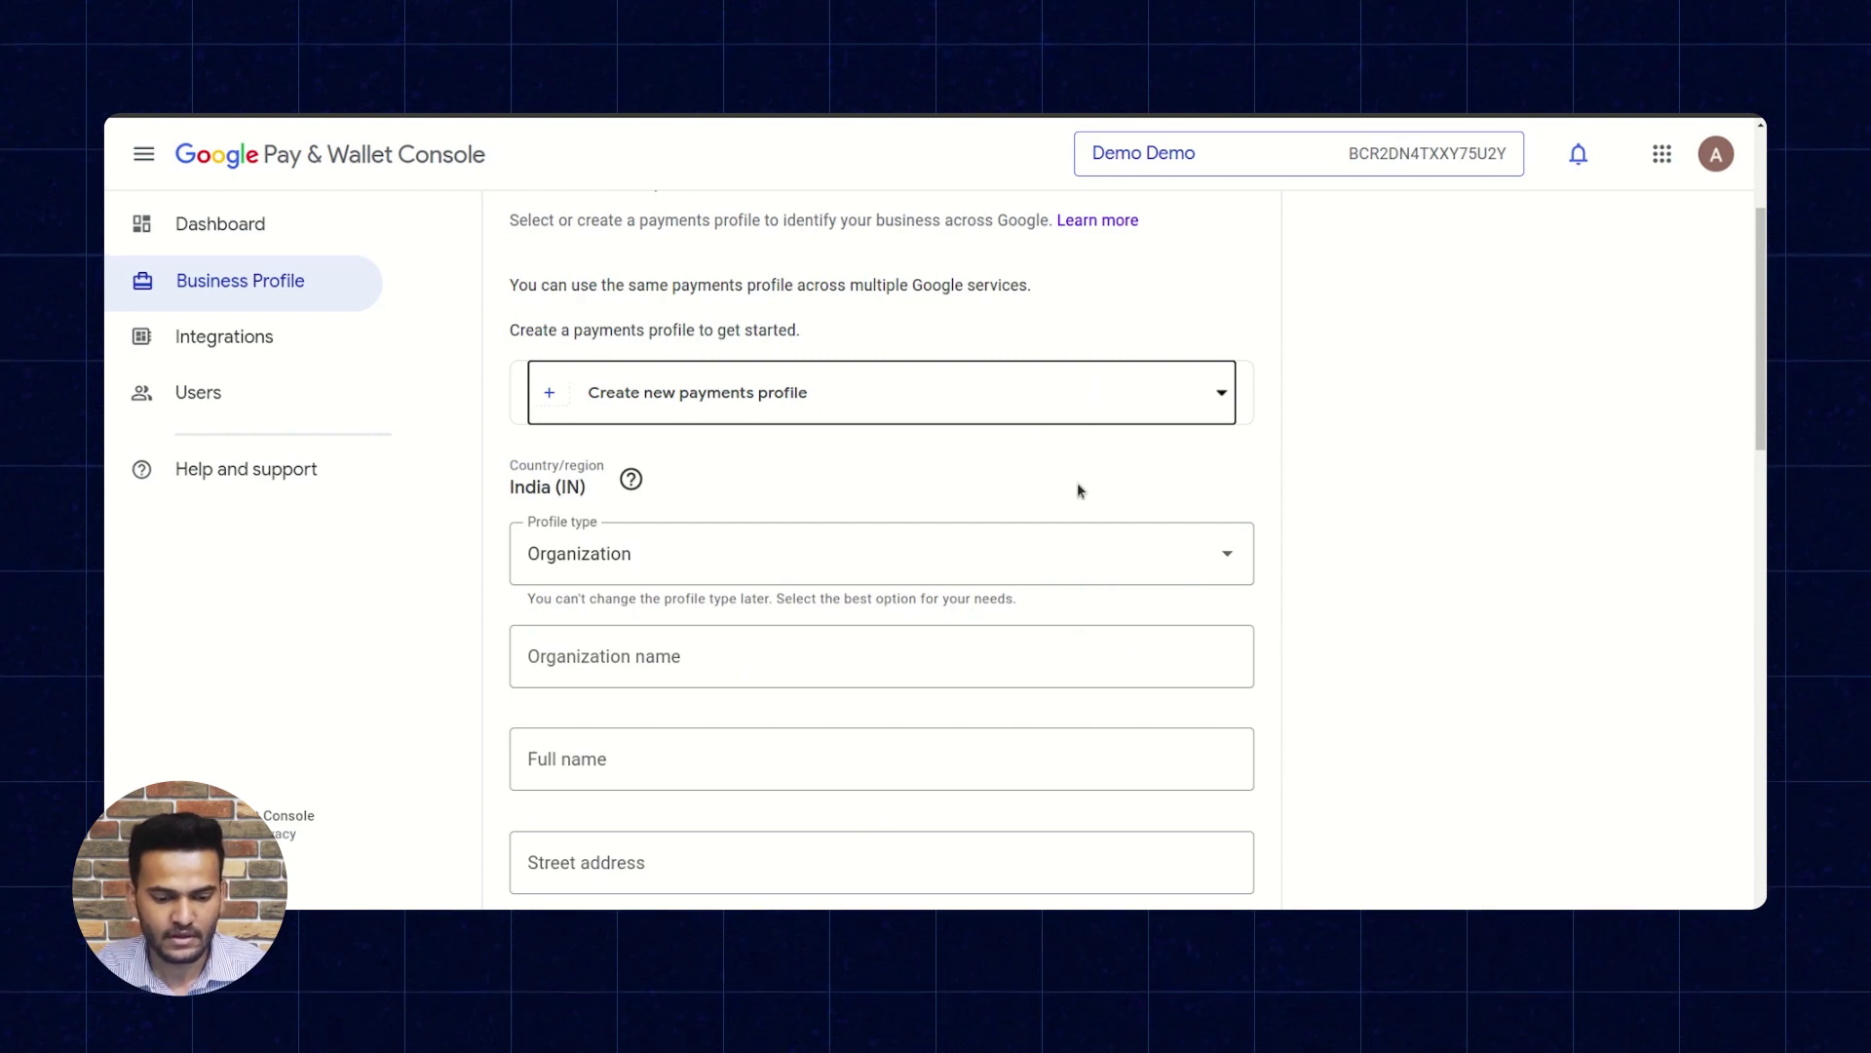
{"action": "scroll", "coordinate": [1080, 490], "scroll_direction": "down", "scroll_amount": 1}
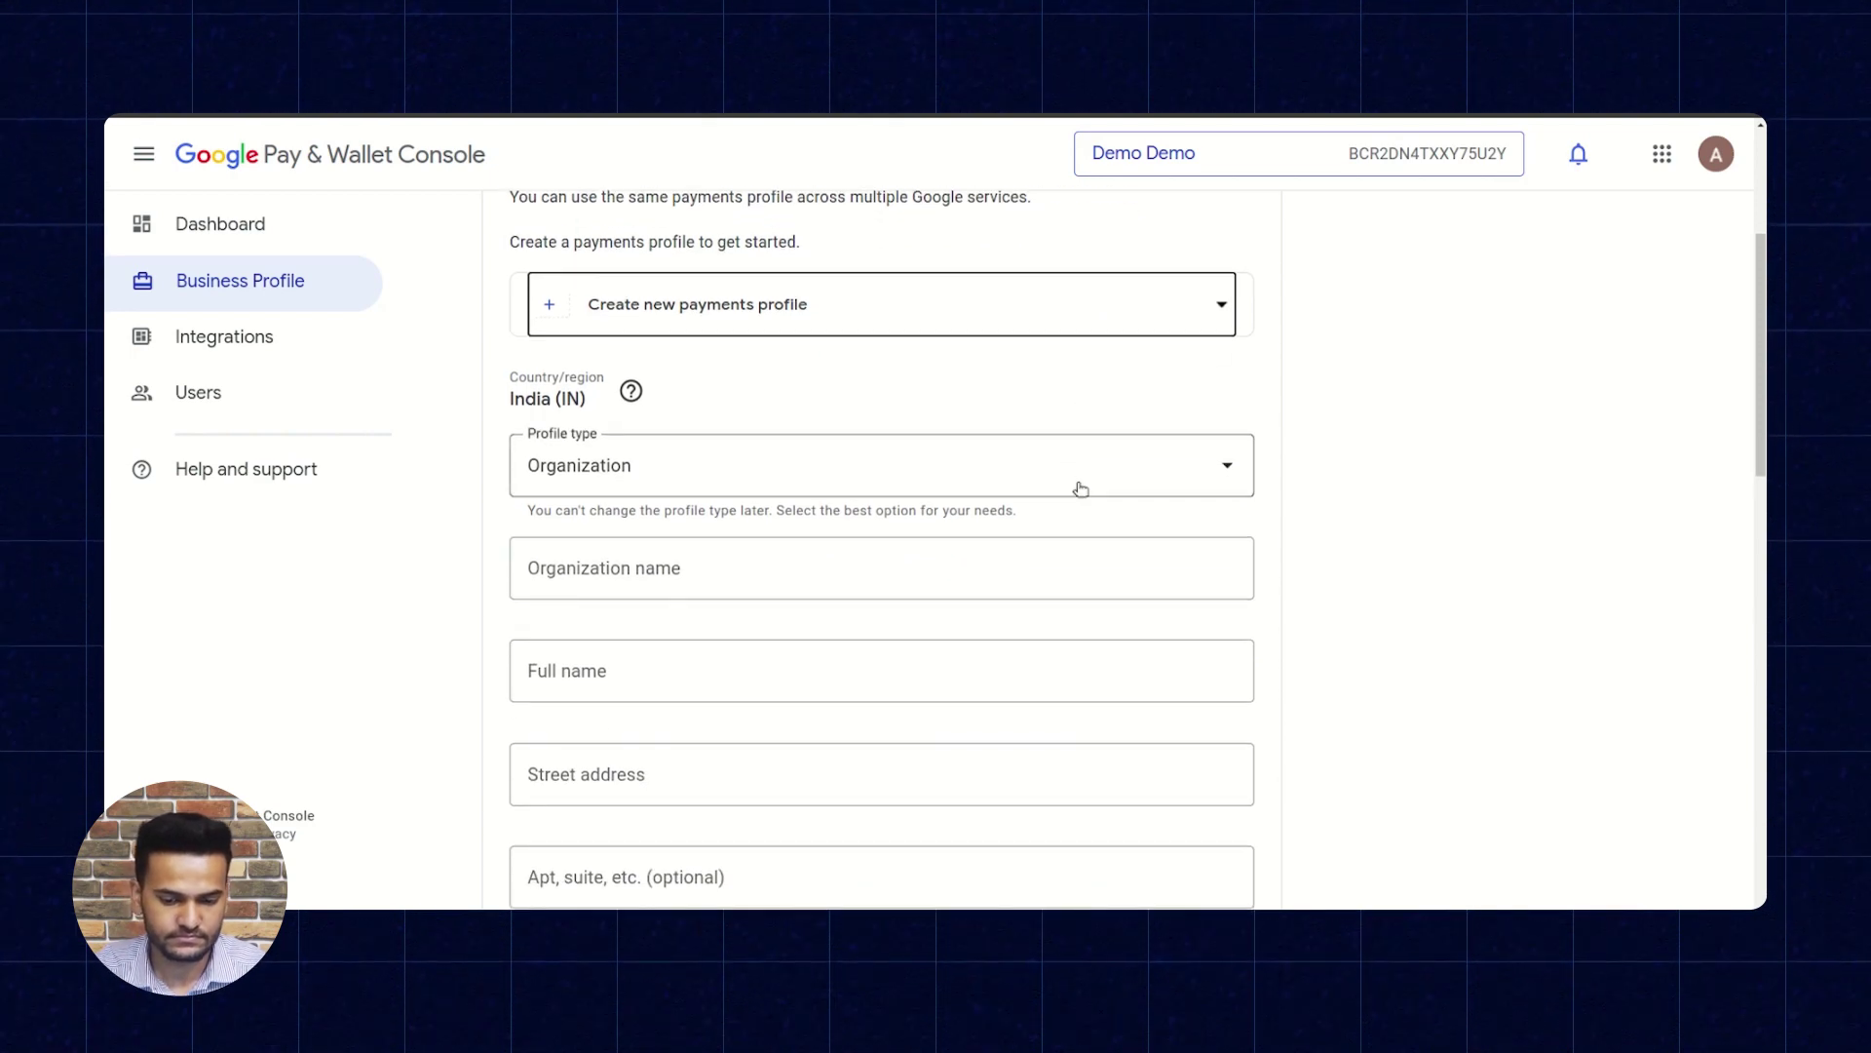
{"action": "scroll", "coordinate": [1032, 411], "scroll_direction": "down", "scroll_amount": 1}
{"action": "scroll", "coordinate": [1032, 404], "scroll_direction": "down", "scroll_amount": 1}
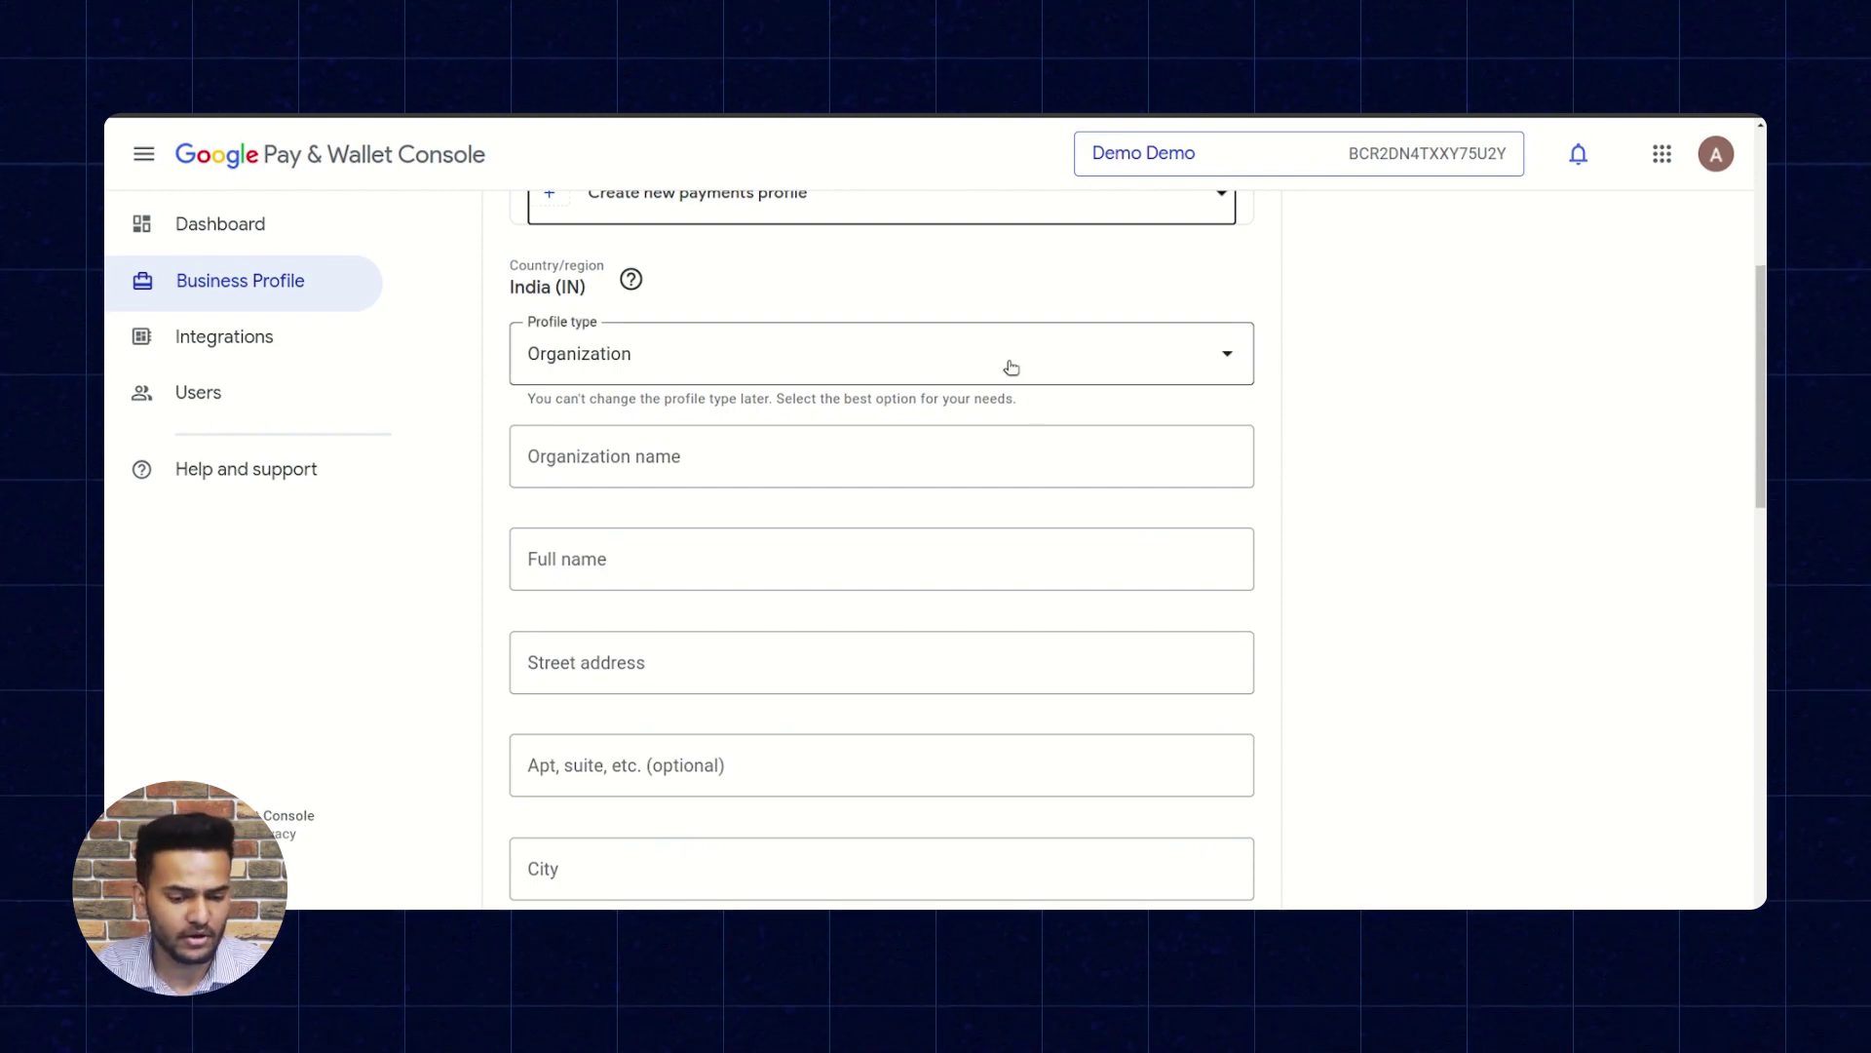
{"action": "scroll", "coordinate": [1011, 367], "scroll_direction": "down", "scroll_amount": 3}
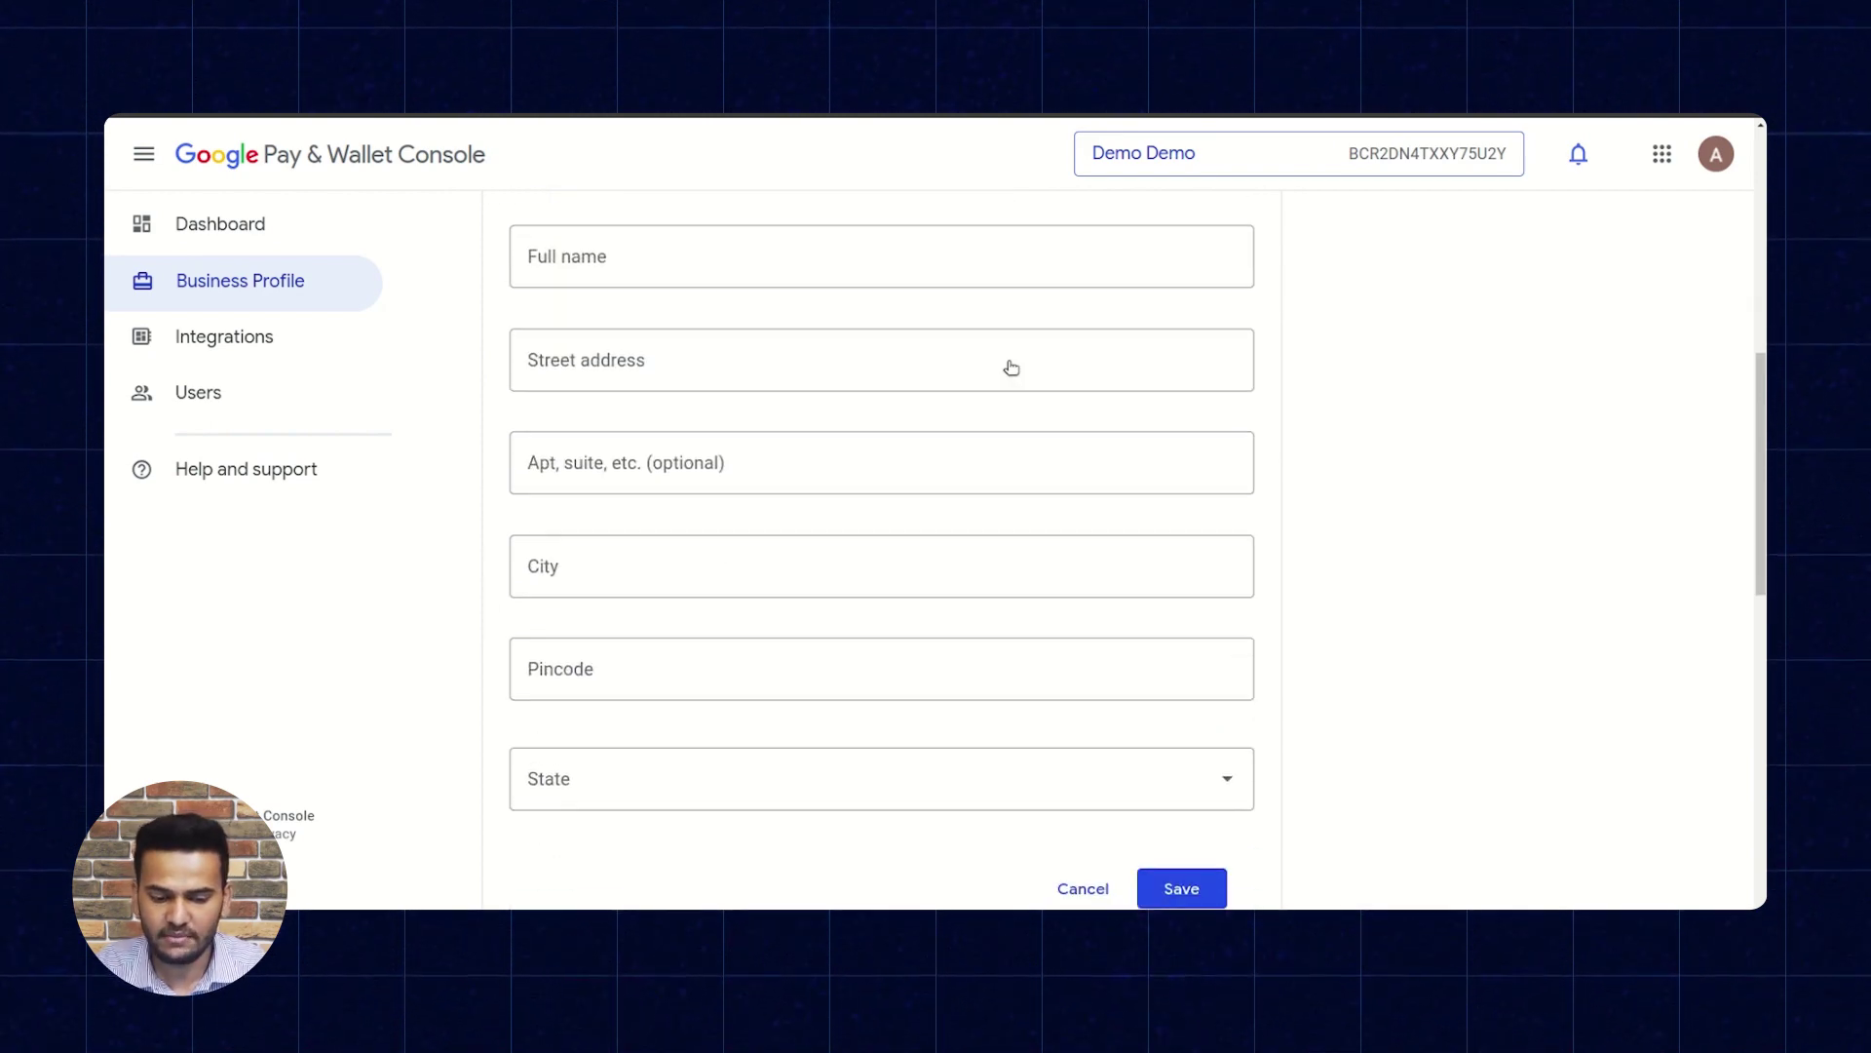
{"action": "scroll", "coordinate": [1006, 362], "scroll_direction": "down", "scroll_amount": 3}
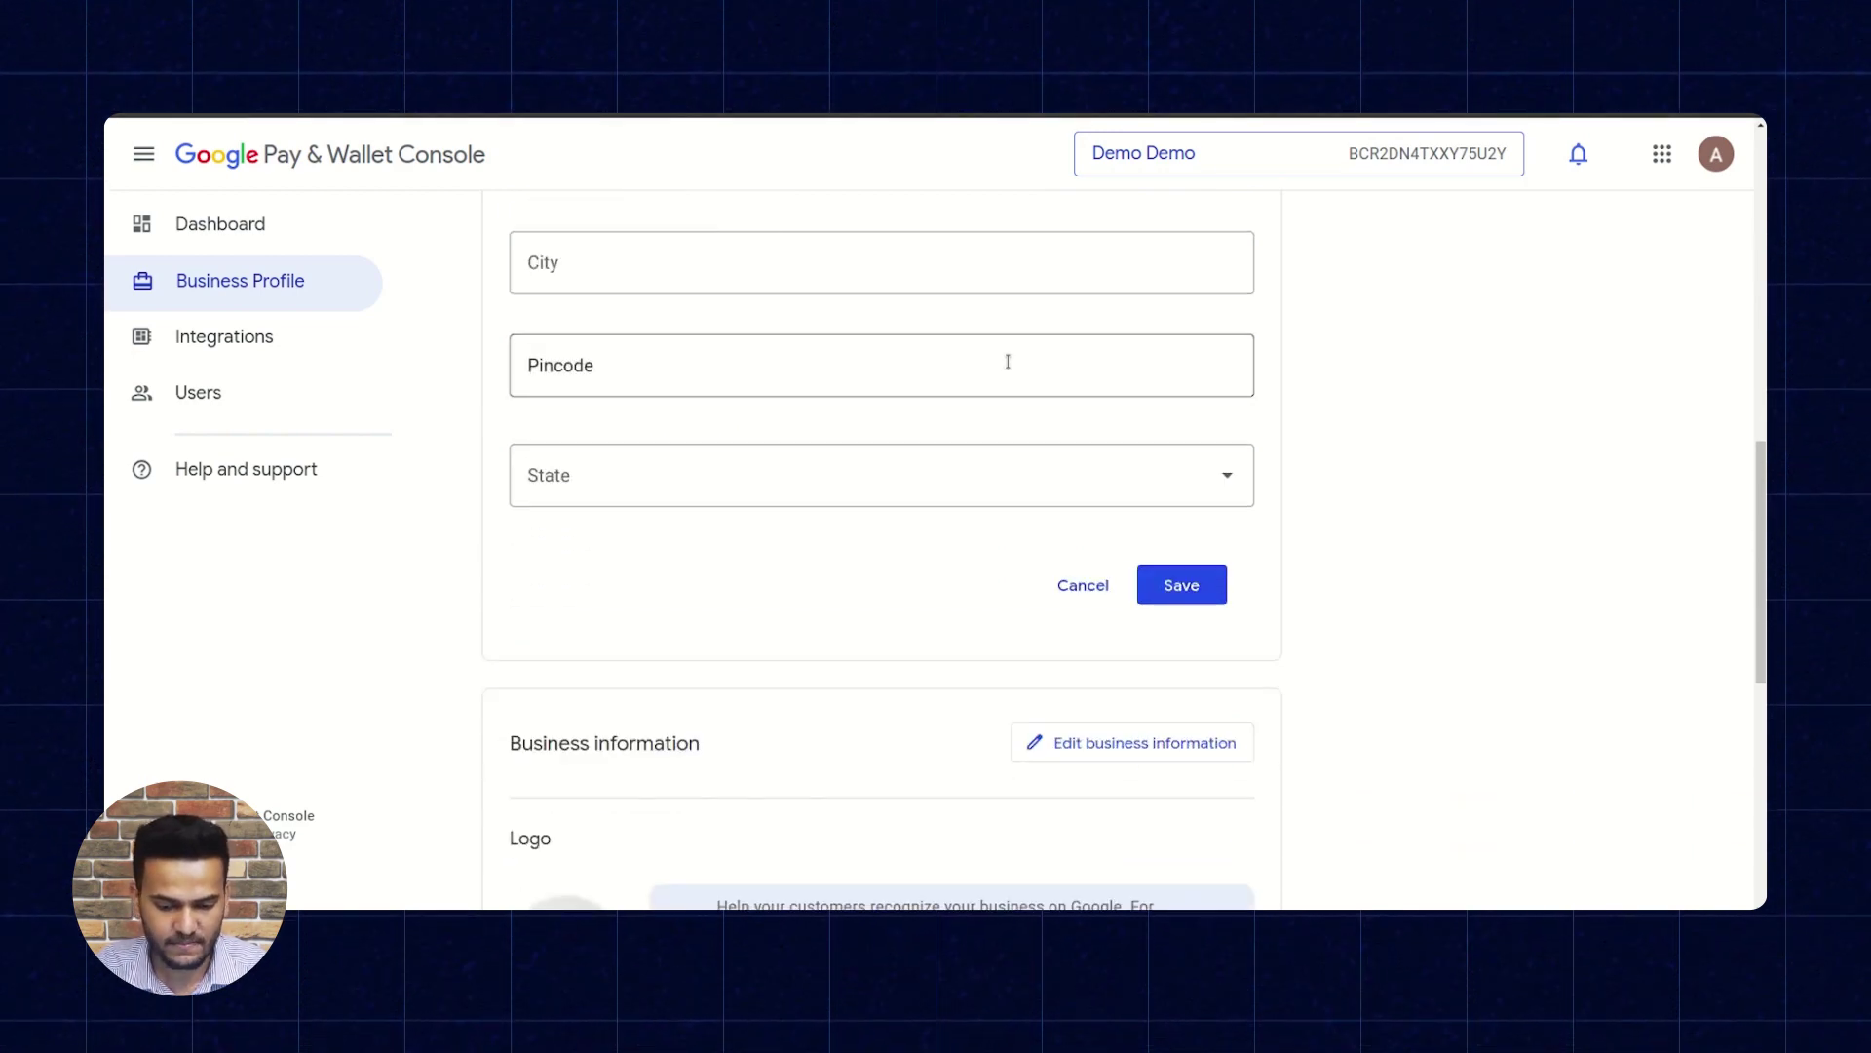
{"action": "scroll", "coordinate": [1008, 362], "scroll_direction": "down", "scroll_amount": 3}
{"action": "scroll", "coordinate": [1007, 361], "scroll_direction": "down", "scroll_amount": 2}
{"action": "scroll", "coordinate": [1007, 361], "scroll_direction": "down", "scroll_amount": 3}
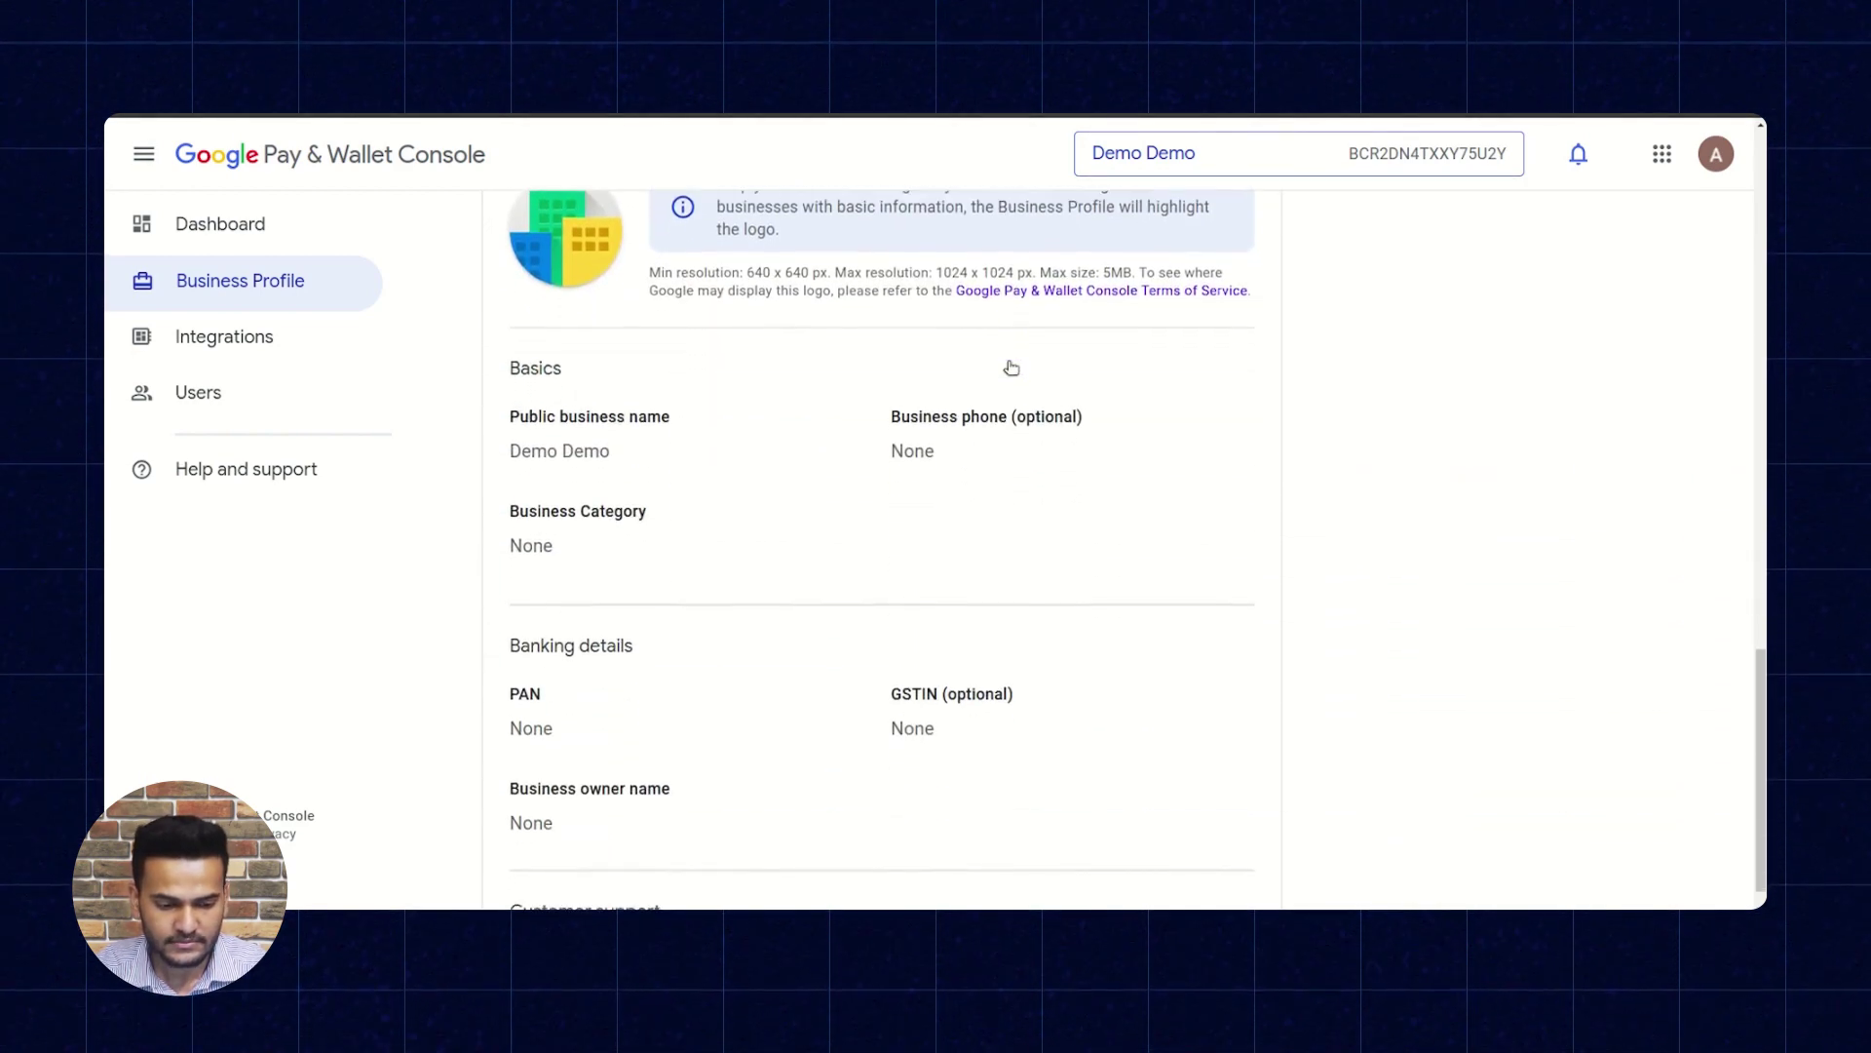
{"action": "scroll", "coordinate": [1007, 361], "scroll_direction": "up", "scroll_amount": 2}
{"action": "scroll", "coordinate": [1010, 367], "scroll_direction": "up", "scroll_amount": 4}
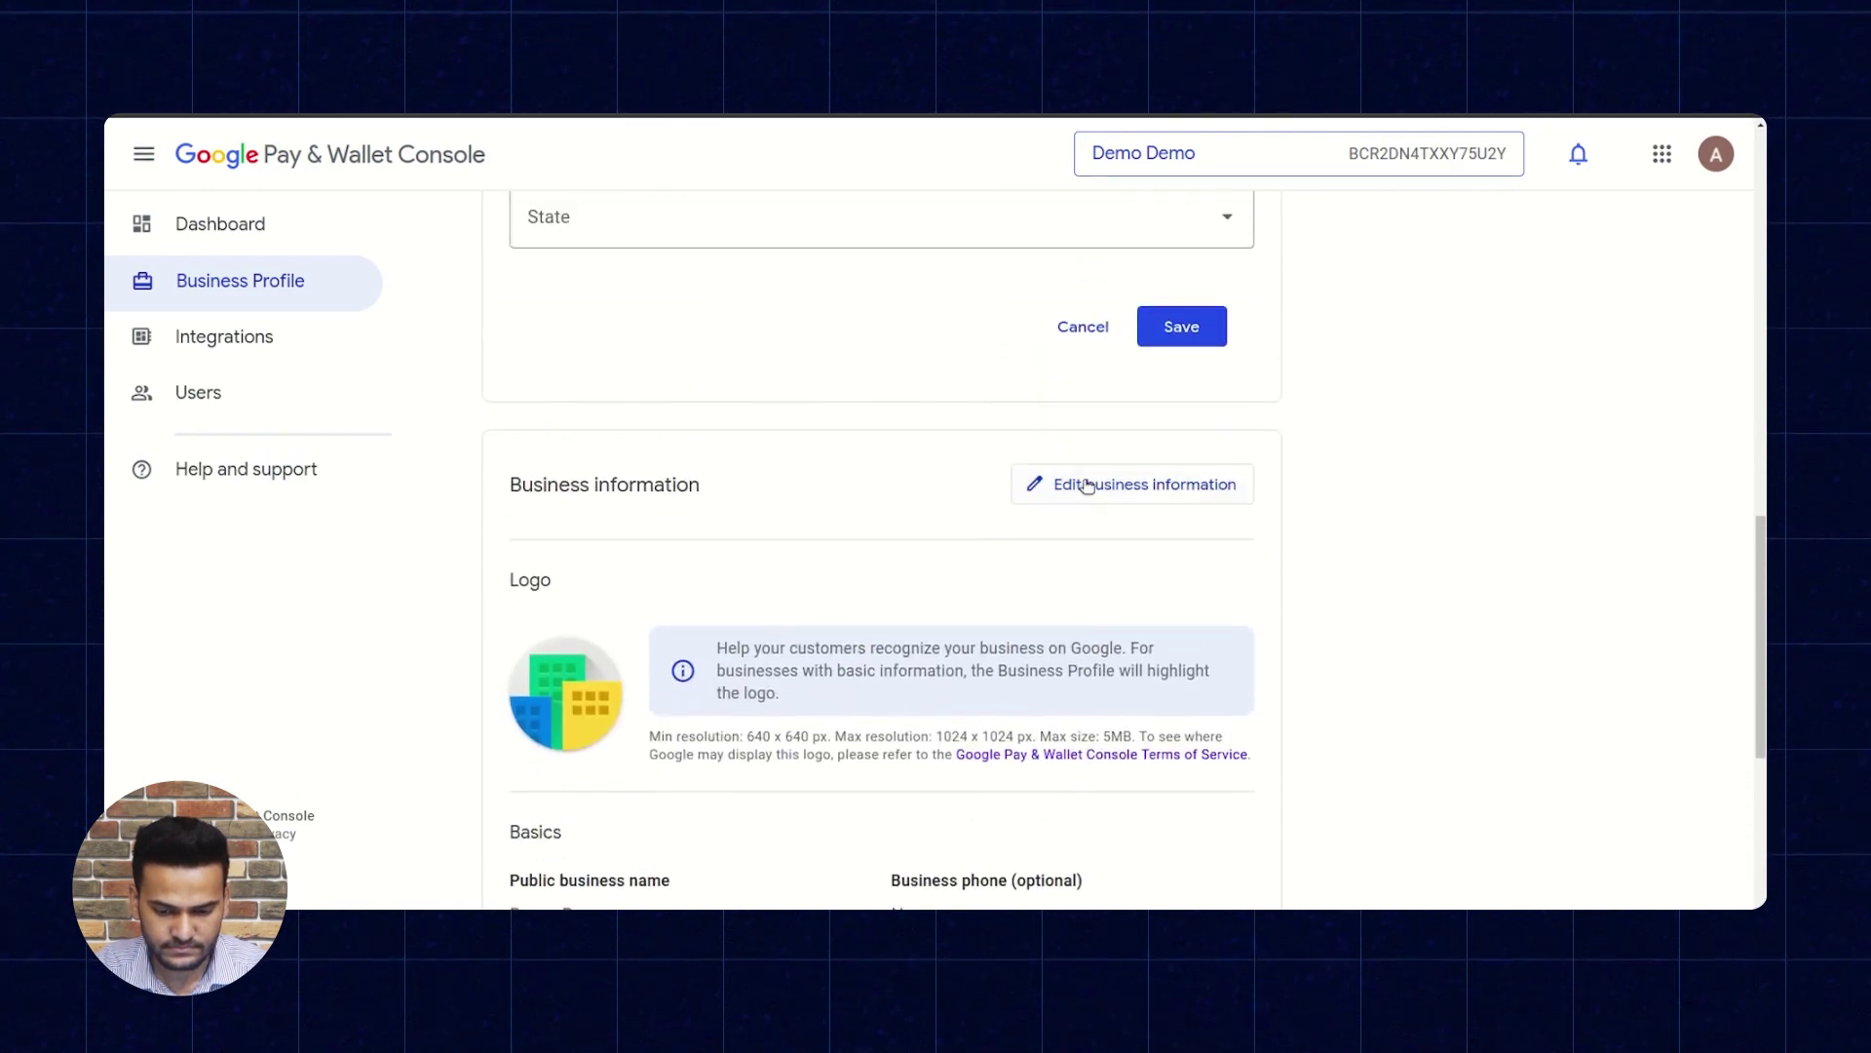
{"action": "left_click", "coordinate": [1098, 501]}
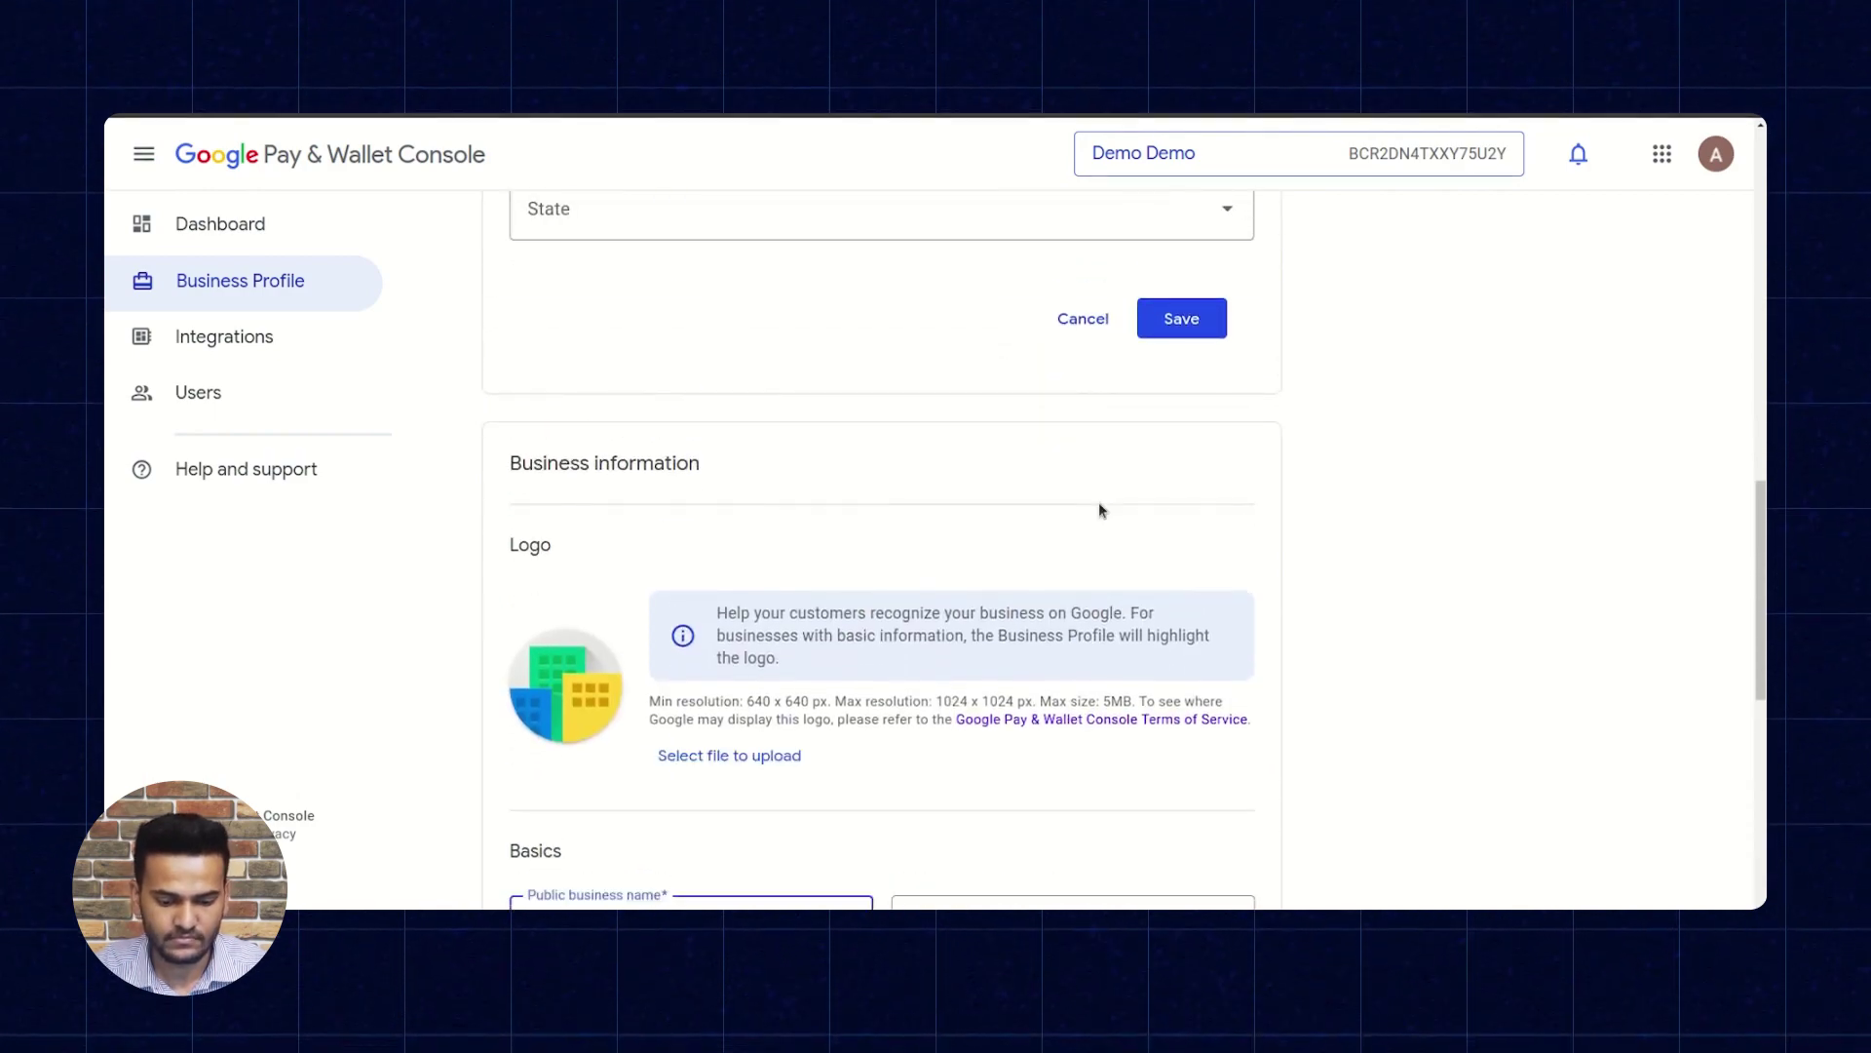
{"action": "scroll", "coordinate": [1099, 509], "scroll_direction": "down", "scroll_amount": 3}
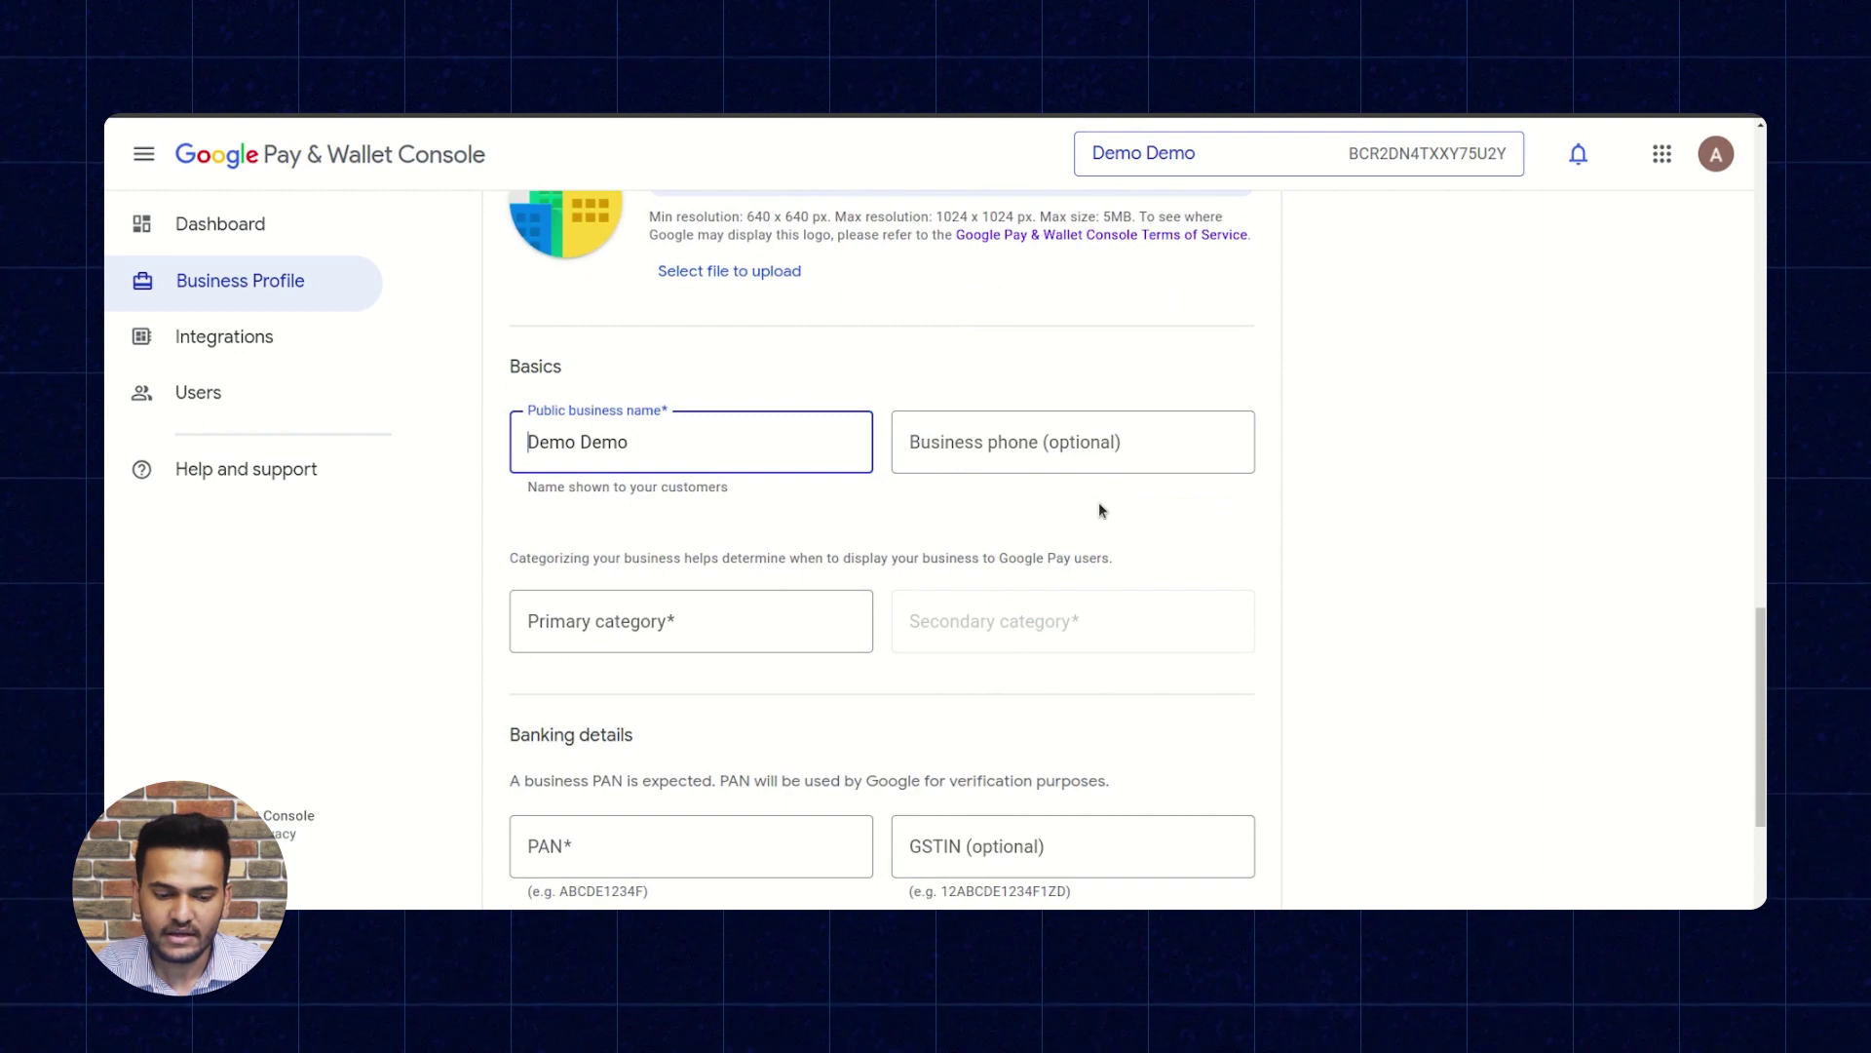
{"action": "scroll", "coordinate": [1099, 509], "scroll_direction": "down", "scroll_amount": 1}
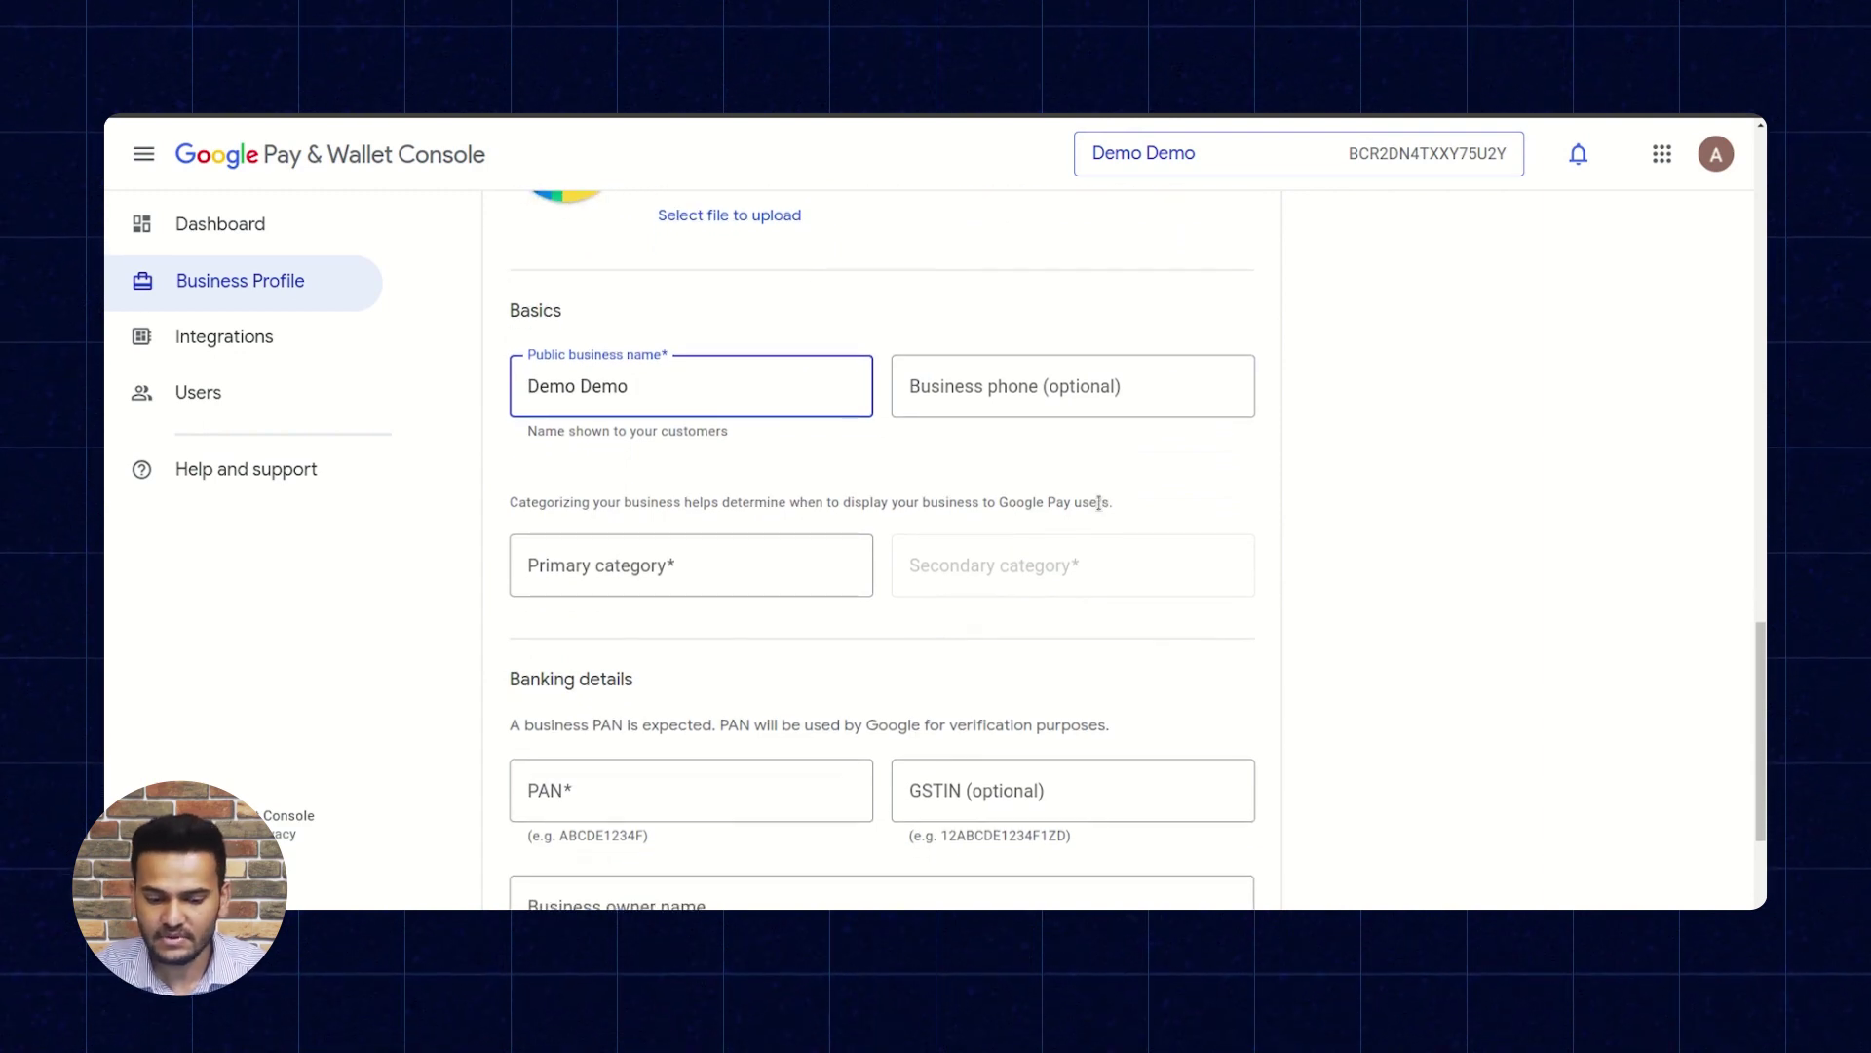
{"action": "scroll", "coordinate": [1098, 502], "scroll_direction": "down", "scroll_amount": 1}
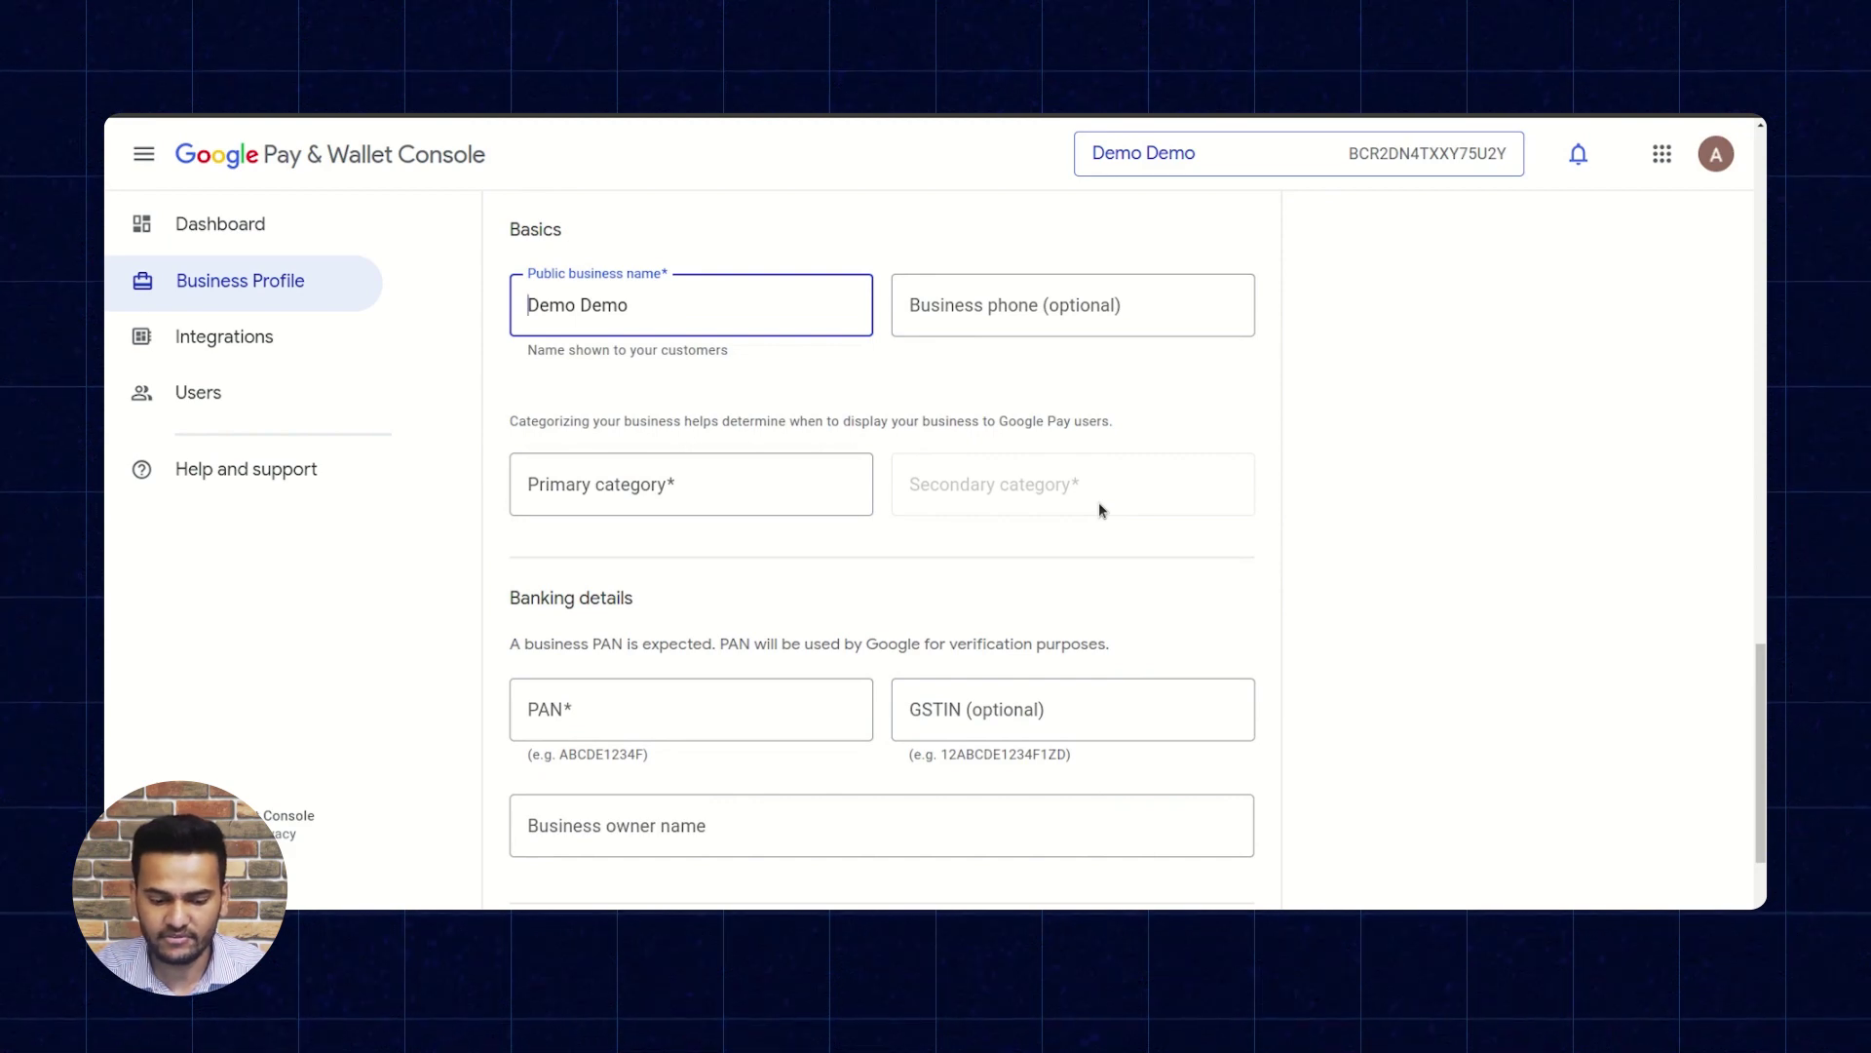
{"action": "scroll", "coordinate": [1098, 502], "scroll_direction": "down", "scroll_amount": 2}
{"action": "scroll", "coordinate": [1098, 501], "scroll_direction": "up", "scroll_amount": 2}
{"action": "scroll", "coordinate": [1100, 507], "scroll_direction": "up", "scroll_amount": 2}
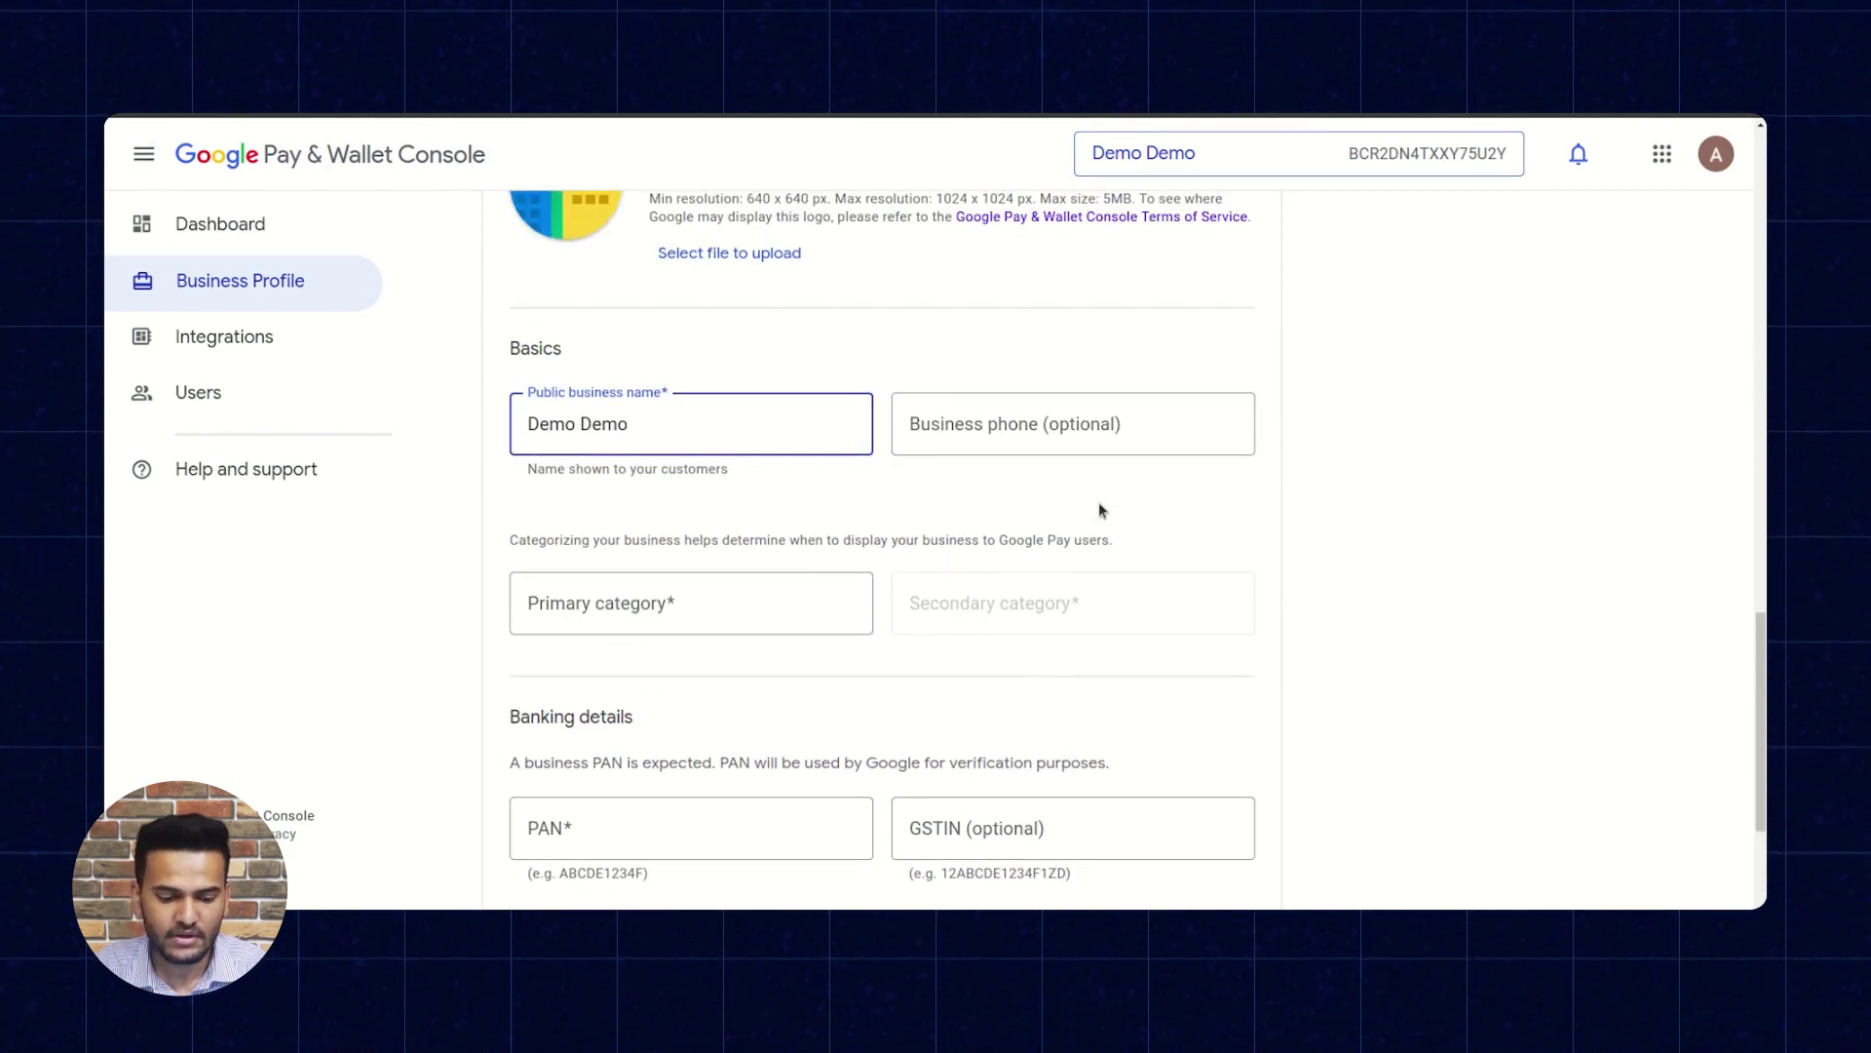
{"action": "scroll", "coordinate": [1100, 510], "scroll_direction": "down", "scroll_amount": 3}
{"action": "scroll", "coordinate": [1099, 508], "scroll_direction": "down", "scroll_amount": 3}
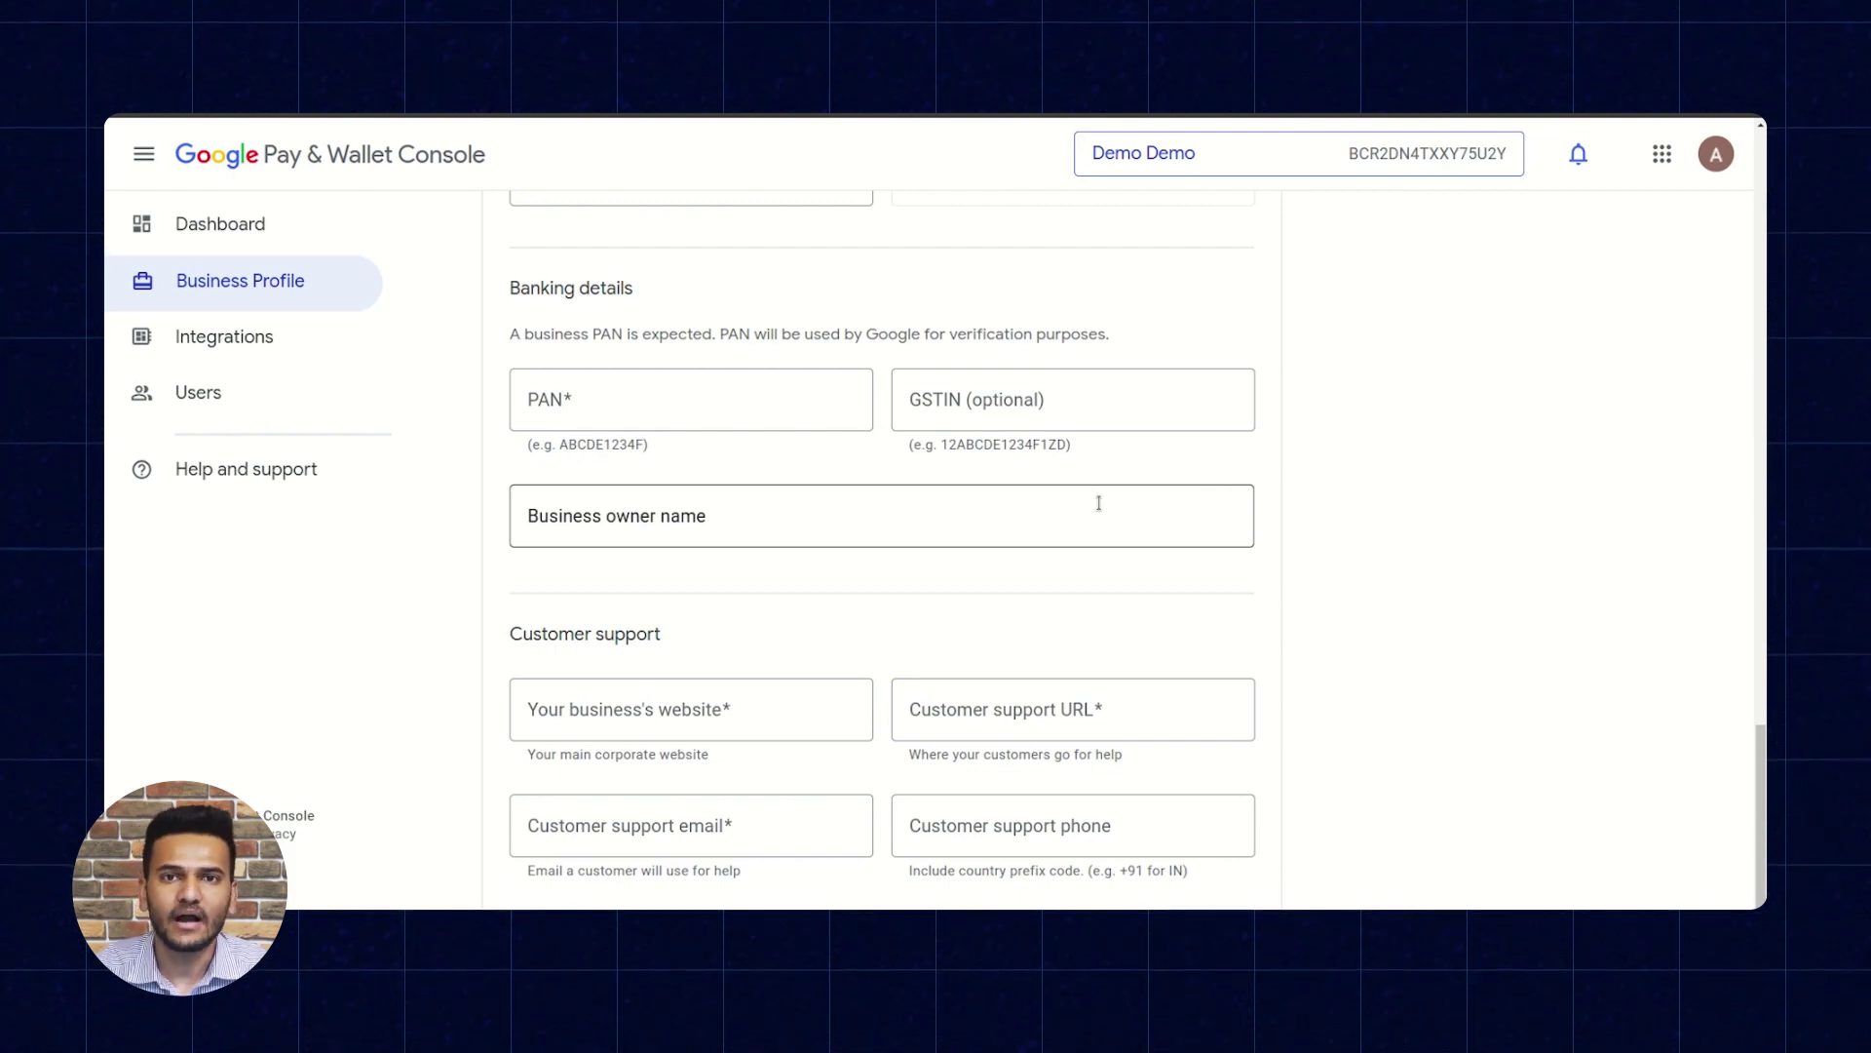
{"action": "scroll", "coordinate": [1098, 503], "scroll_direction": "up", "scroll_amount": 10}
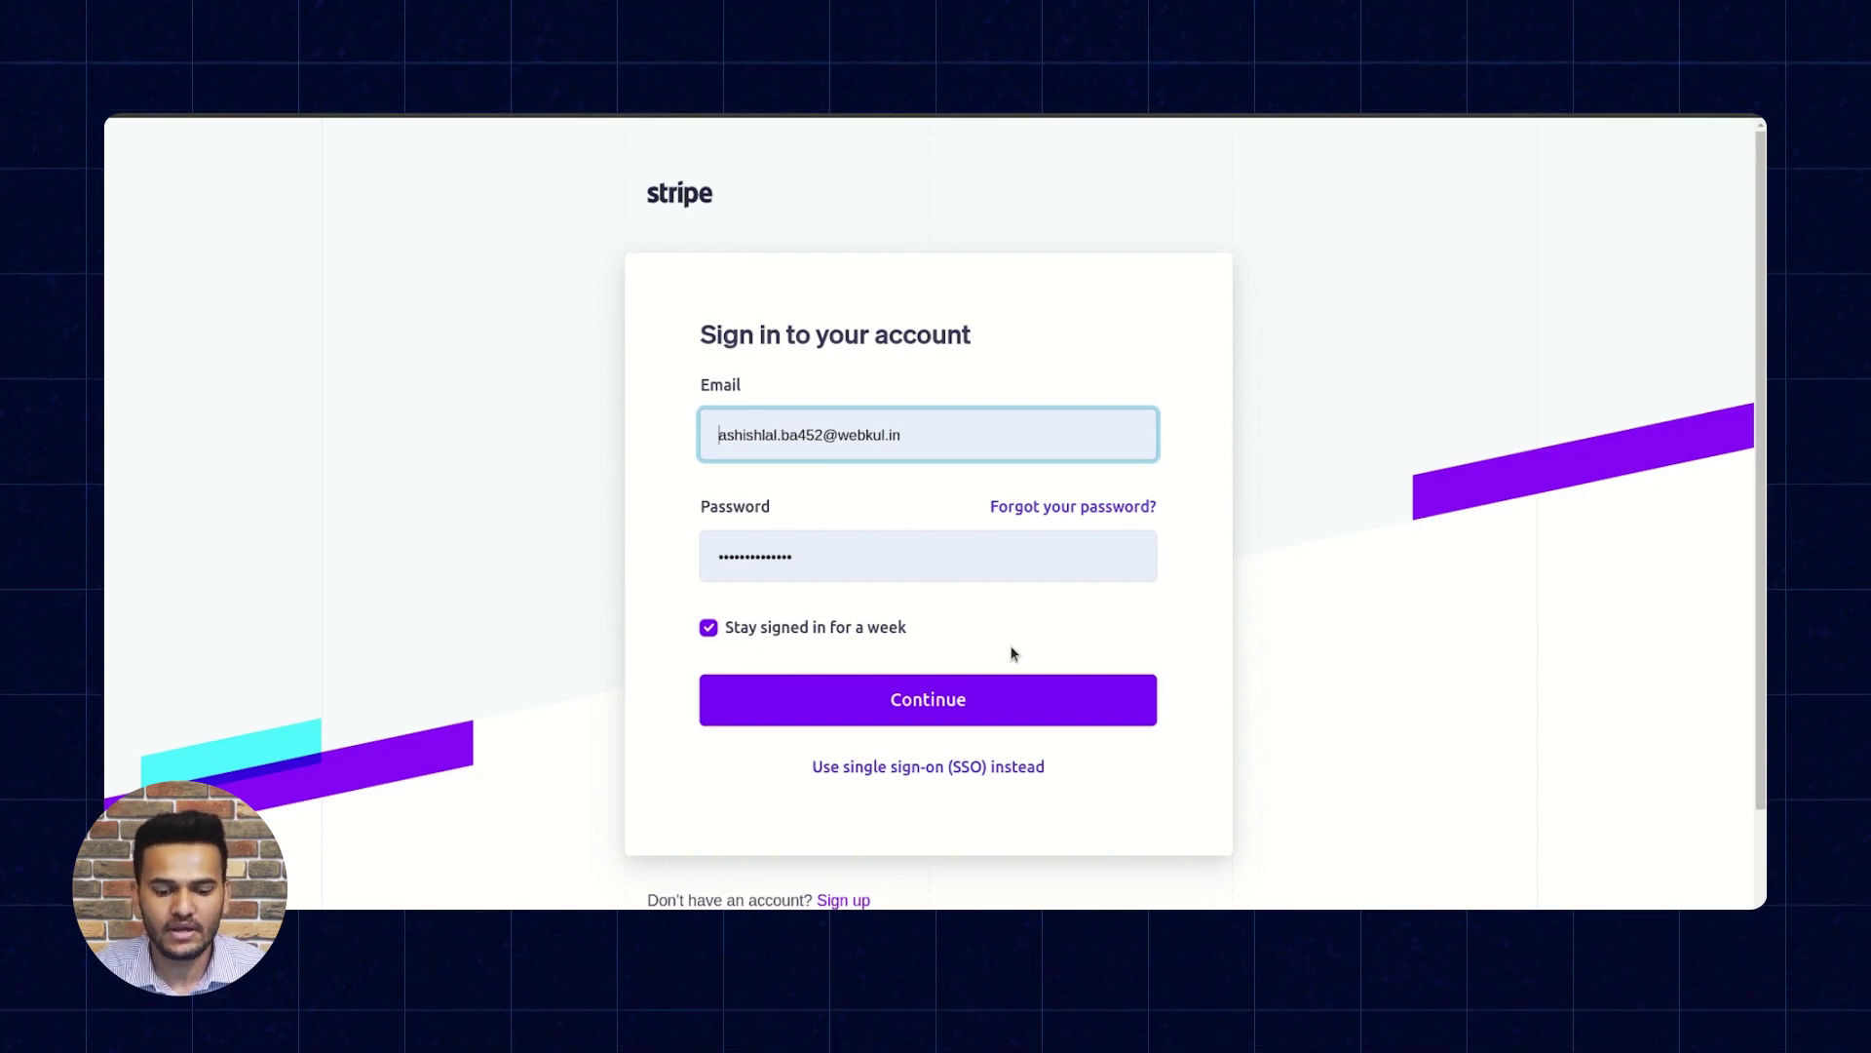
- Submit the Stripe sign-in and solve the captcha puzzles to reach Home
{"action": "left_click", "coordinate": [959, 702]}
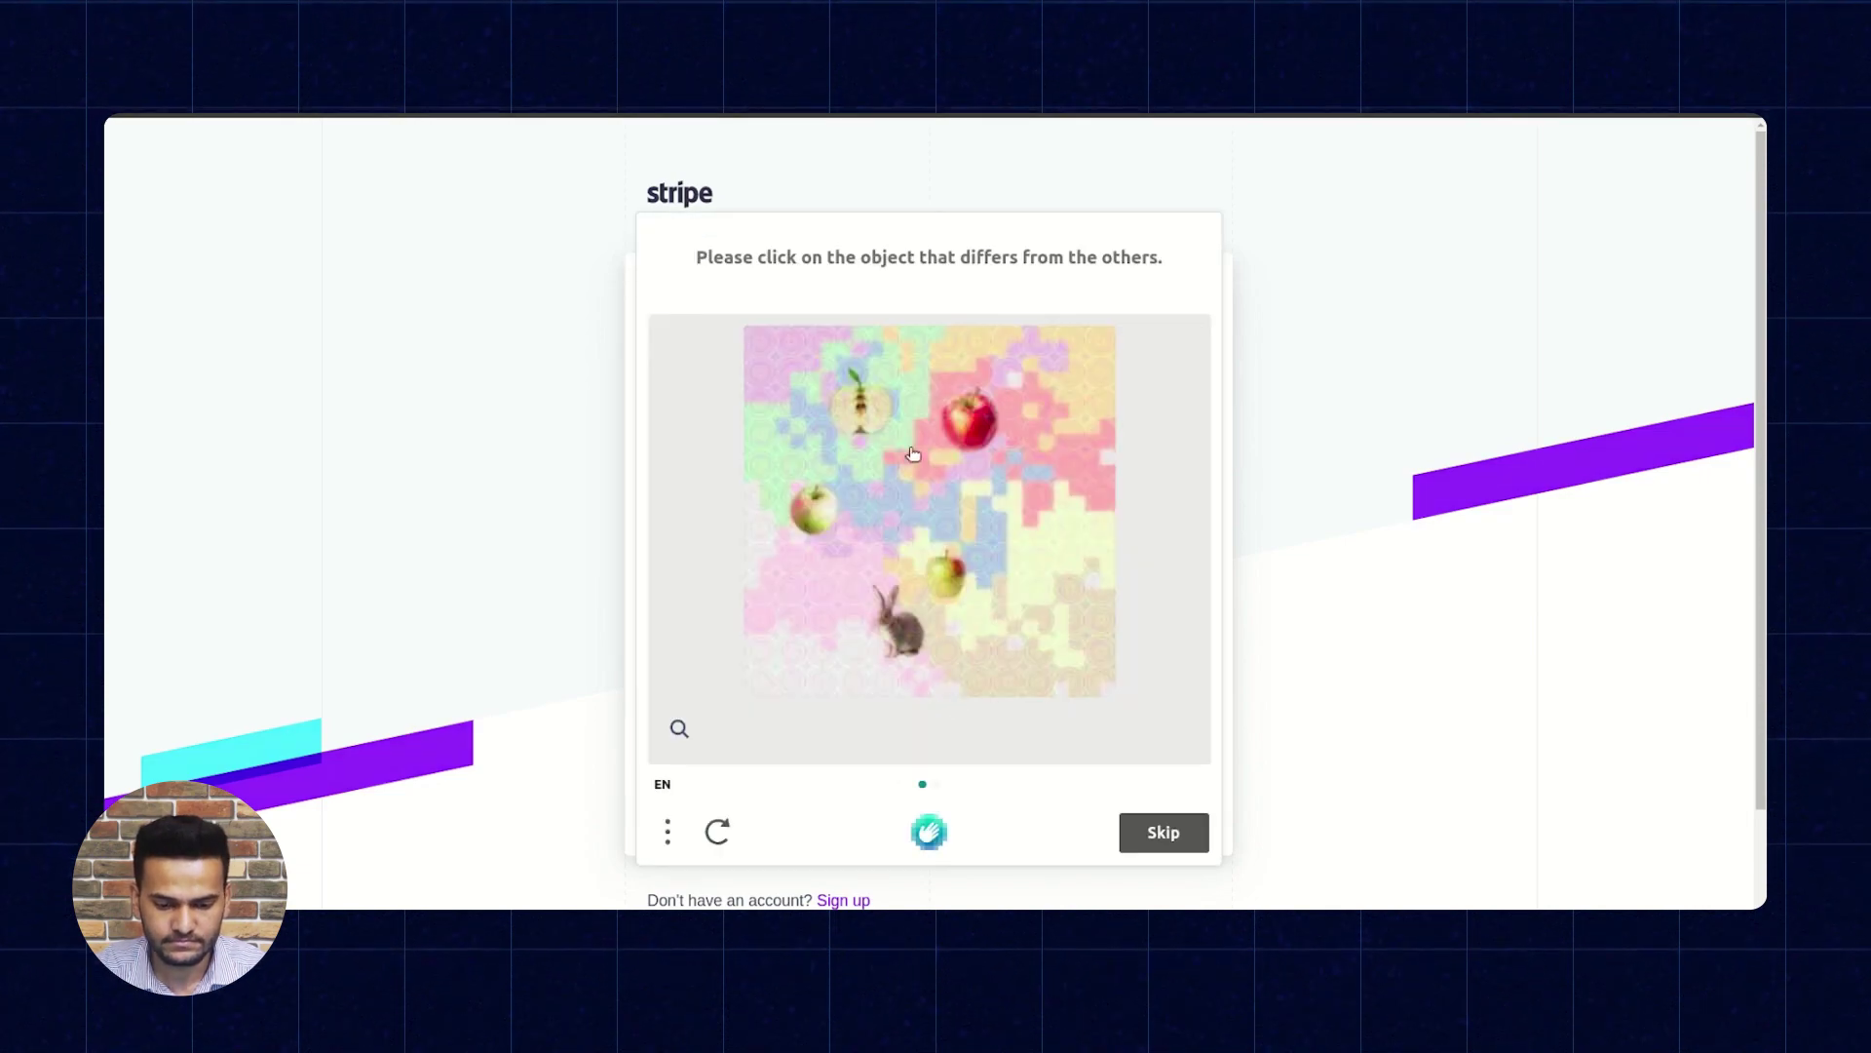
{"action": "left_click", "coordinate": [894, 626]}
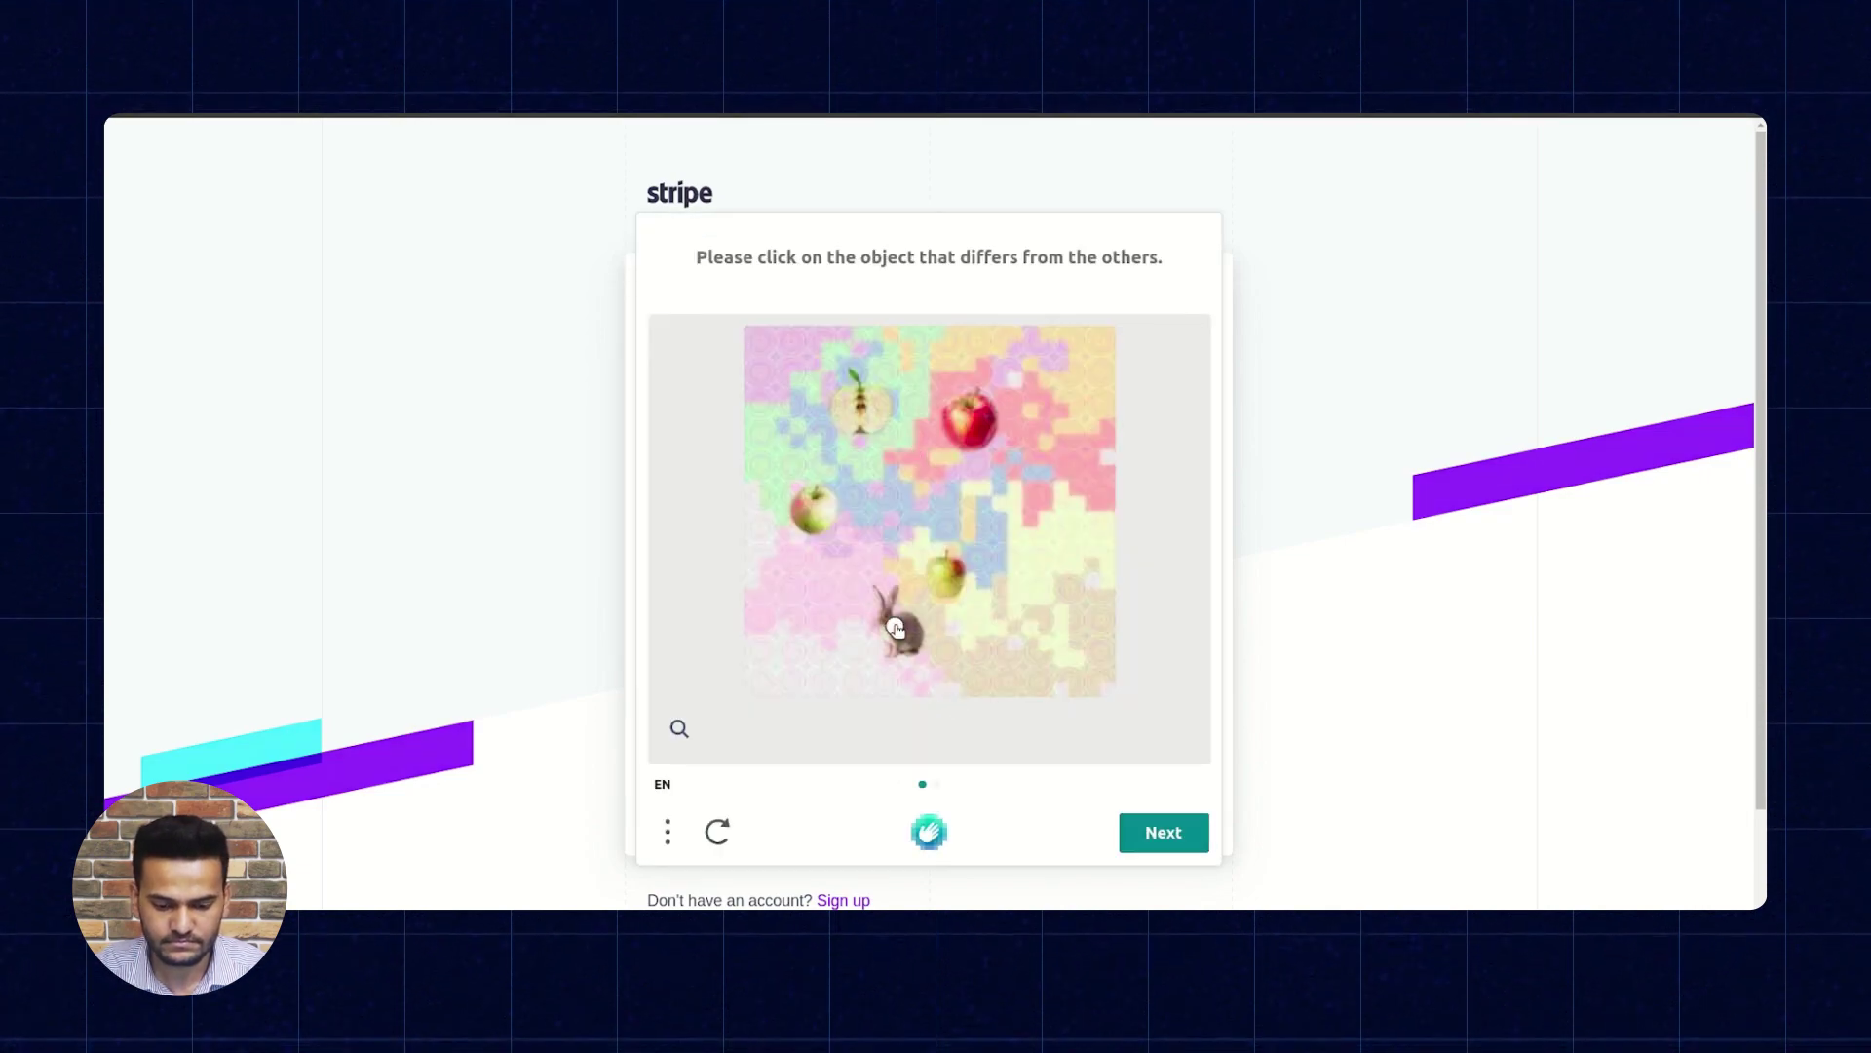
{"action": "left_click", "coordinate": [1144, 841]}
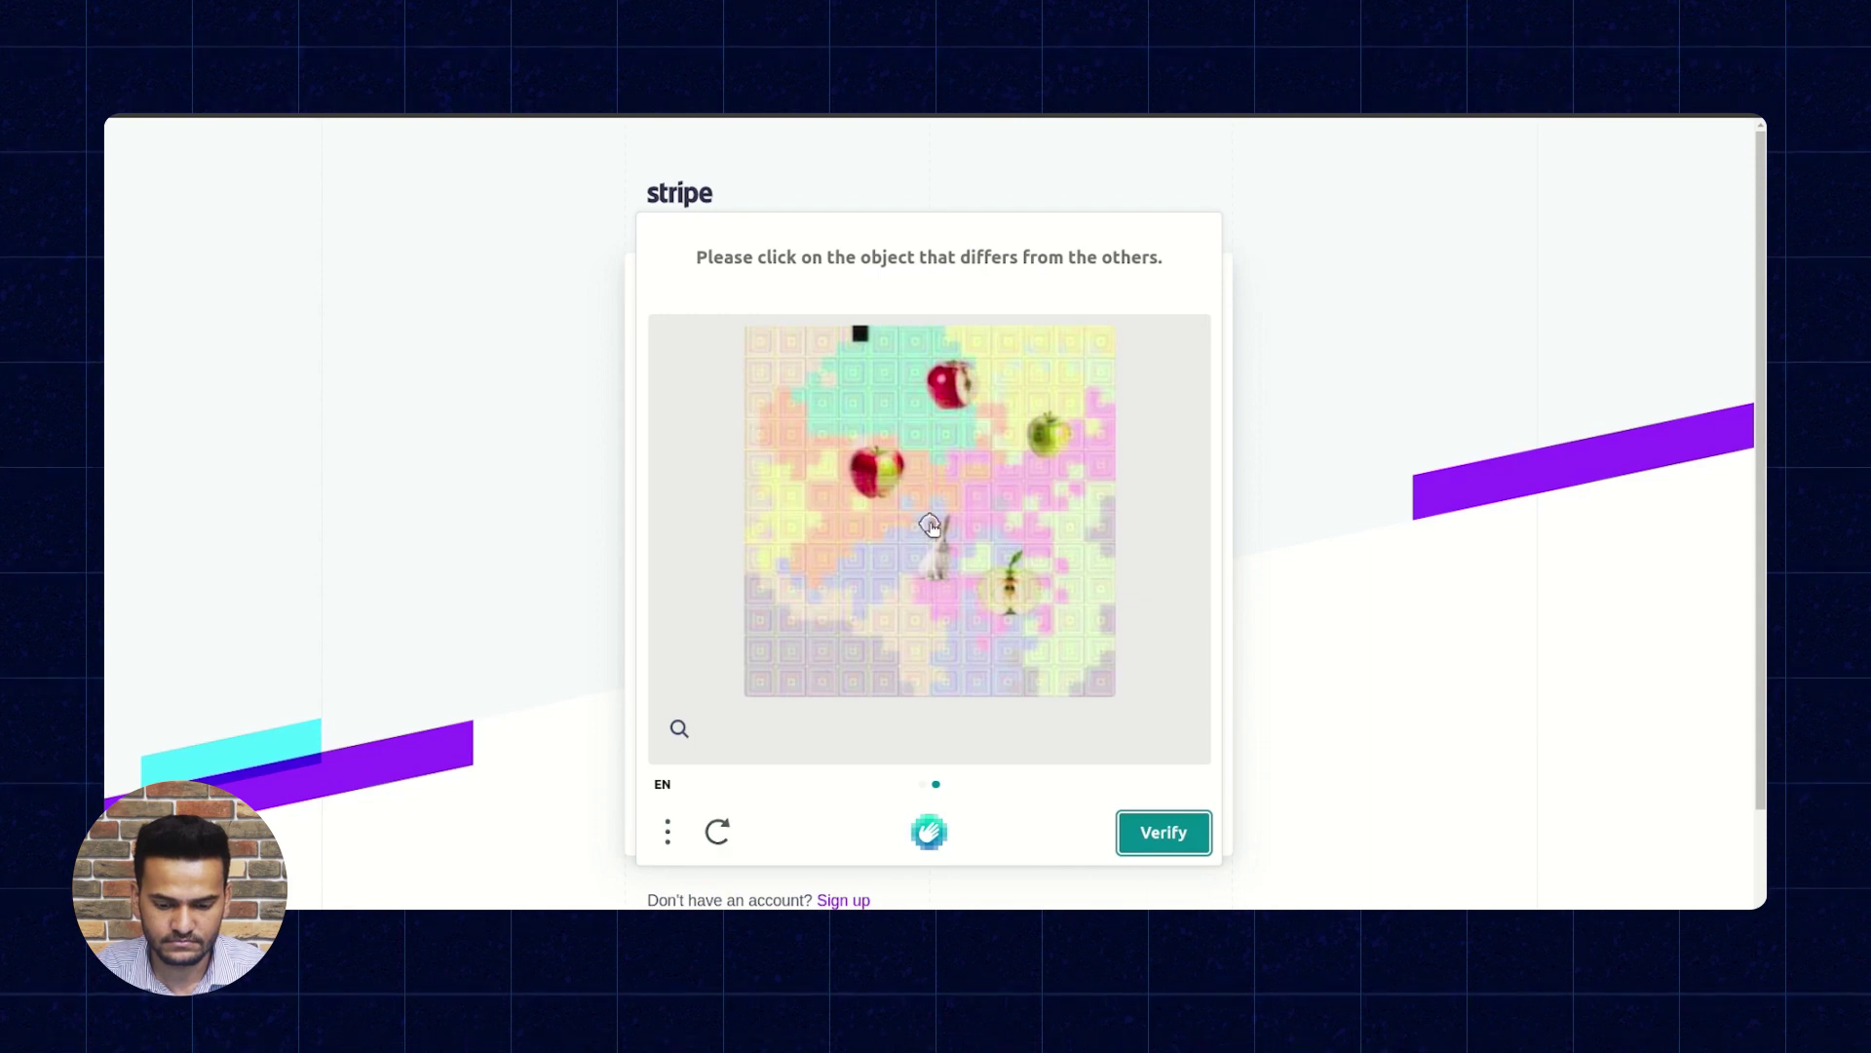
{"action": "left_click", "coordinate": [1151, 835]}
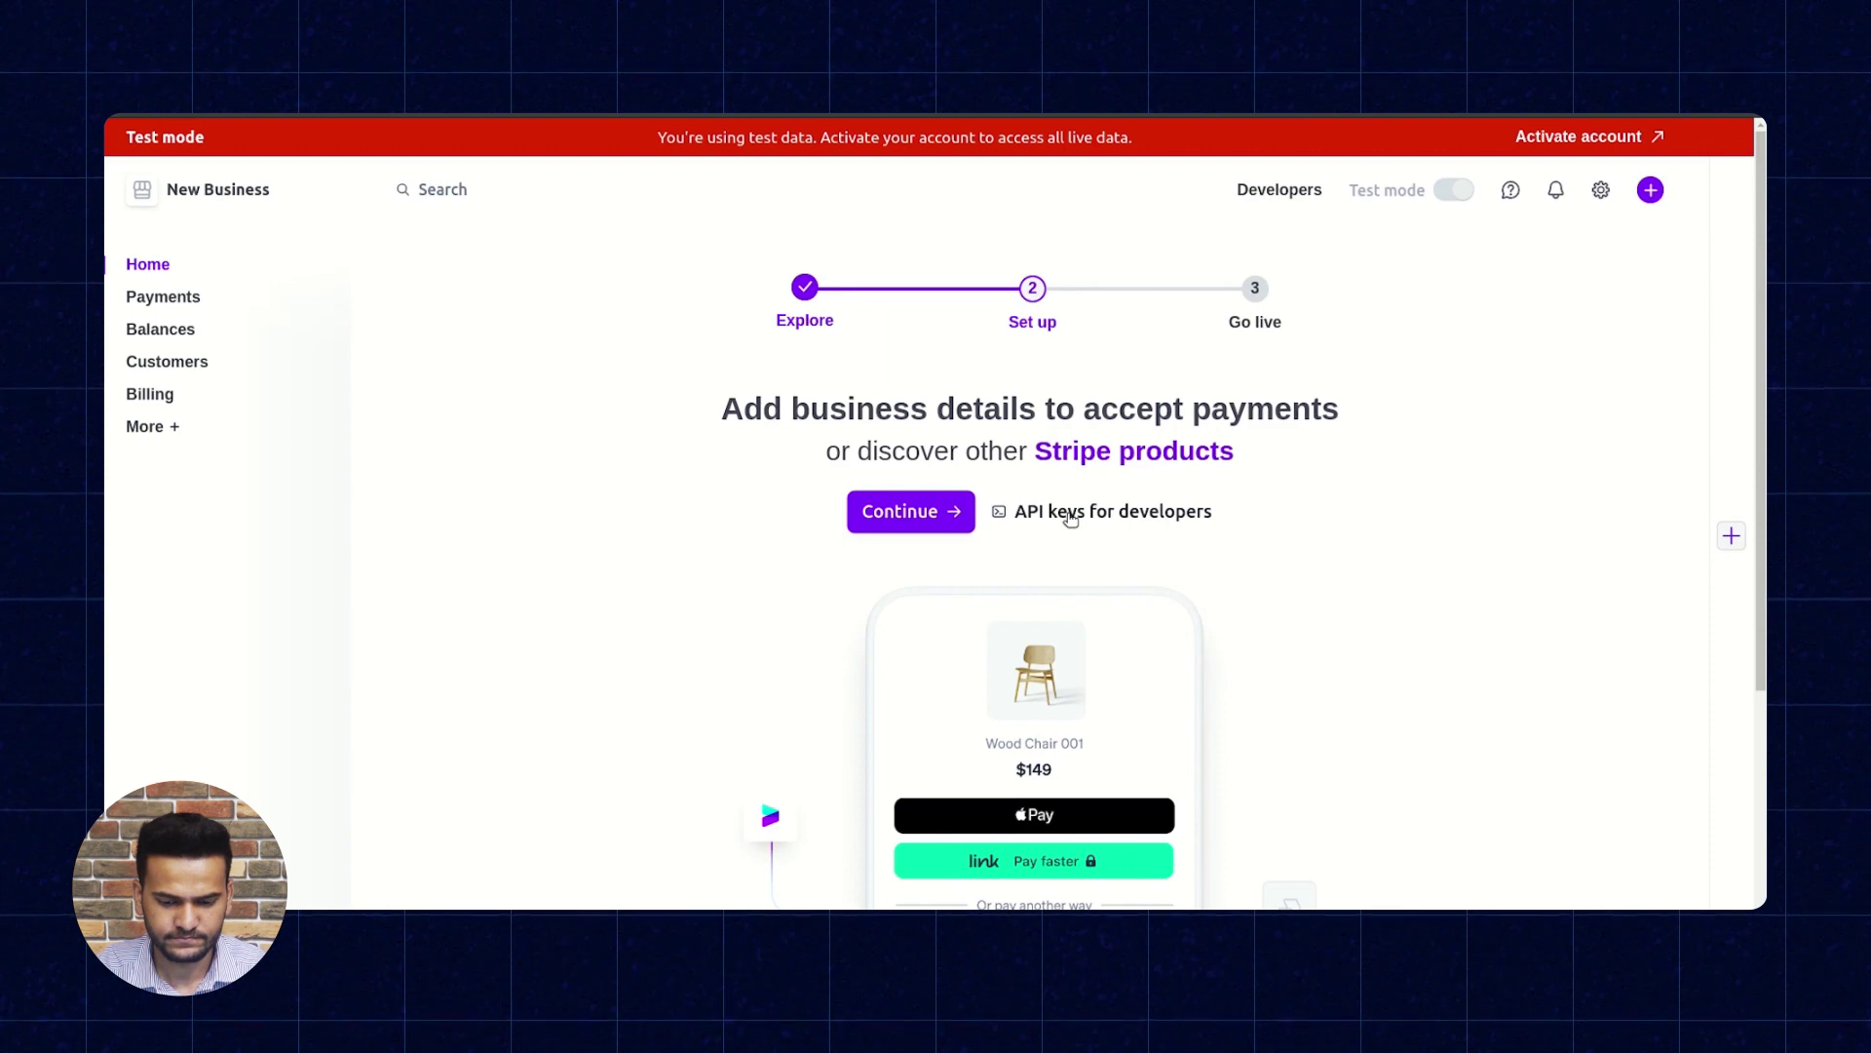
- Show the standard test keys on Stripe's Developers API keys page
{"action": "left_click", "coordinate": [1069, 518]}
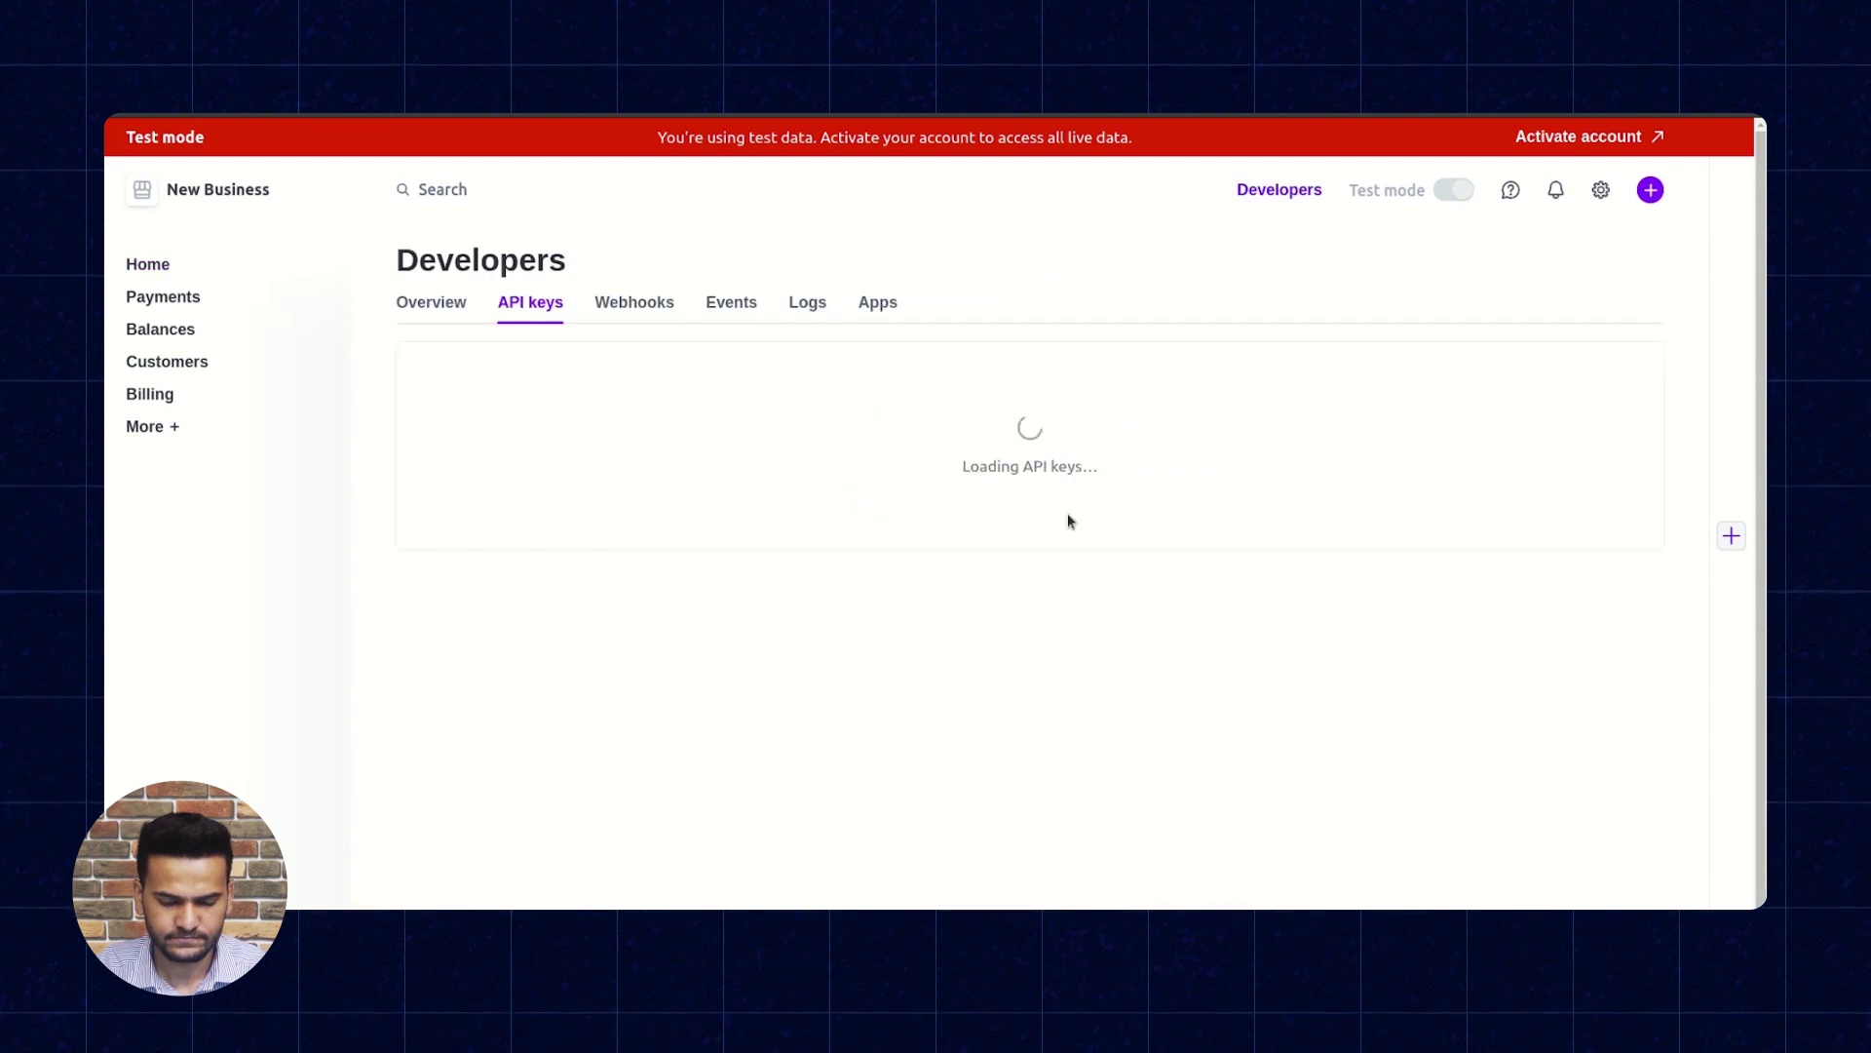
{"action": "left_click", "coordinate": [445, 303]}
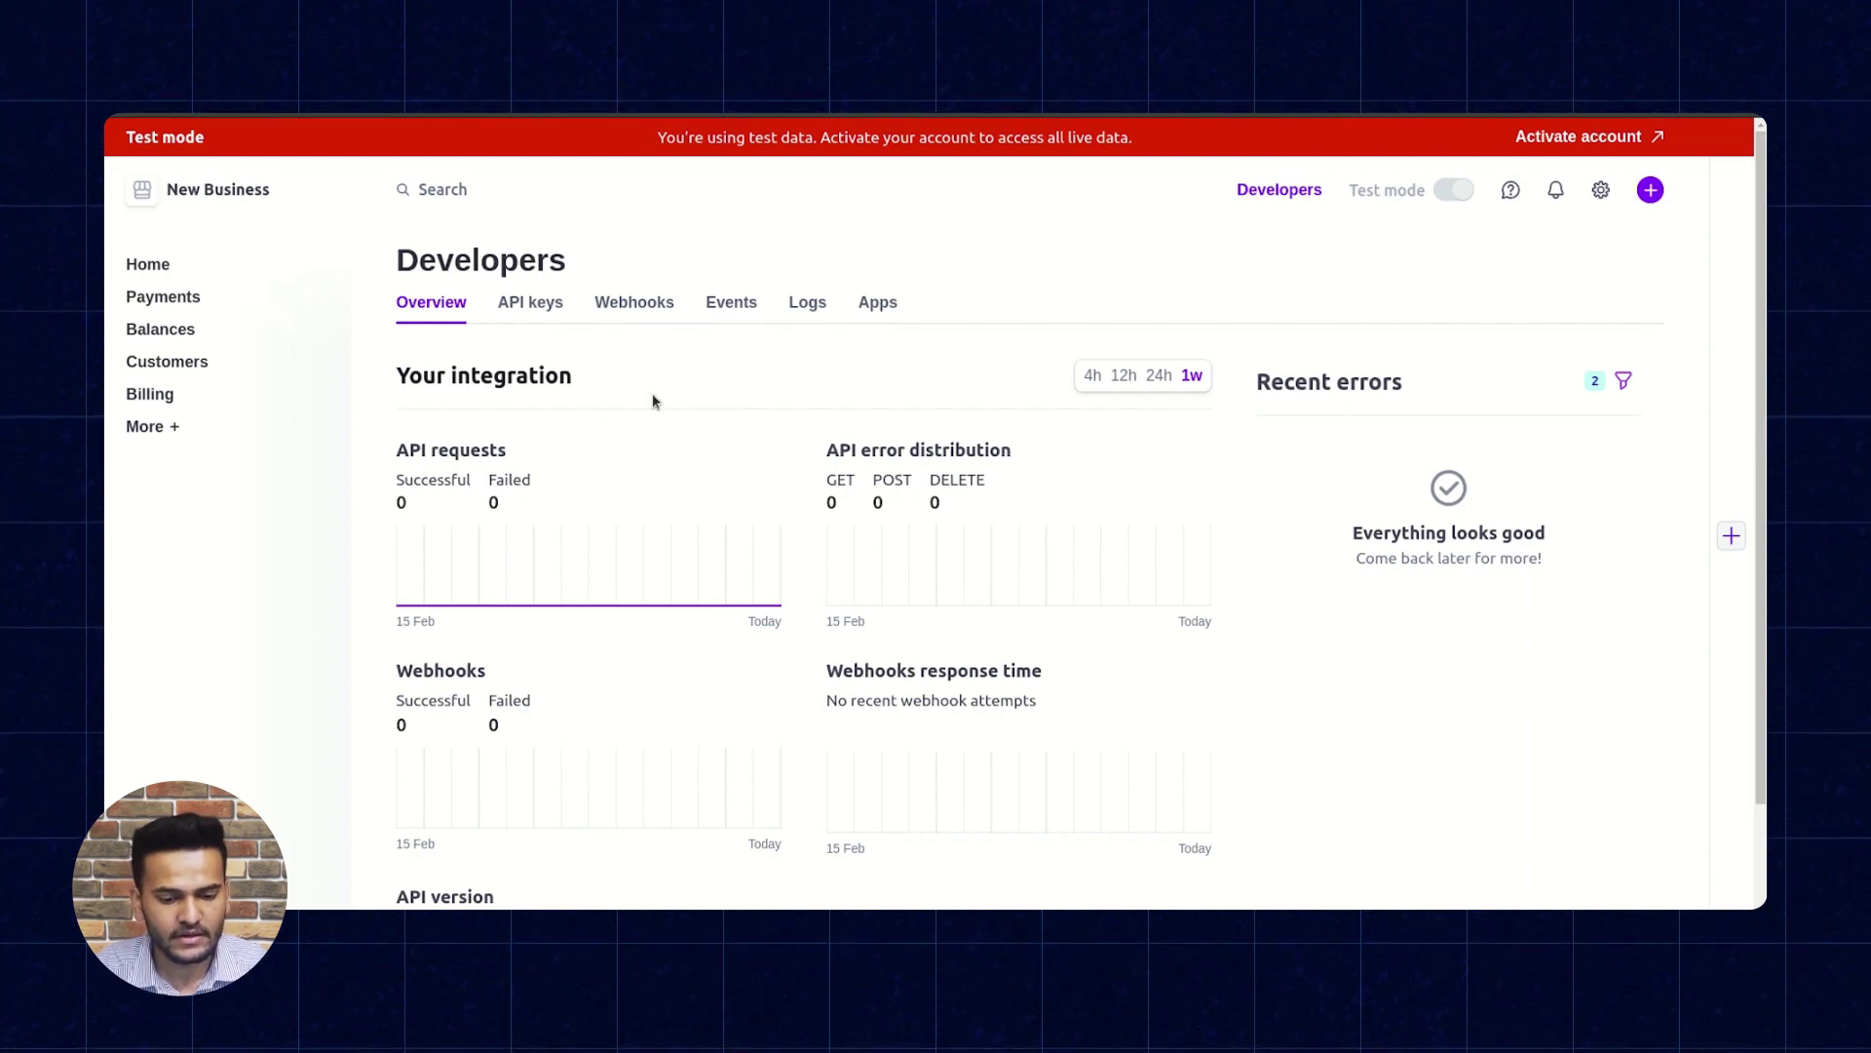
{"action": "left_click", "coordinate": [524, 314]}
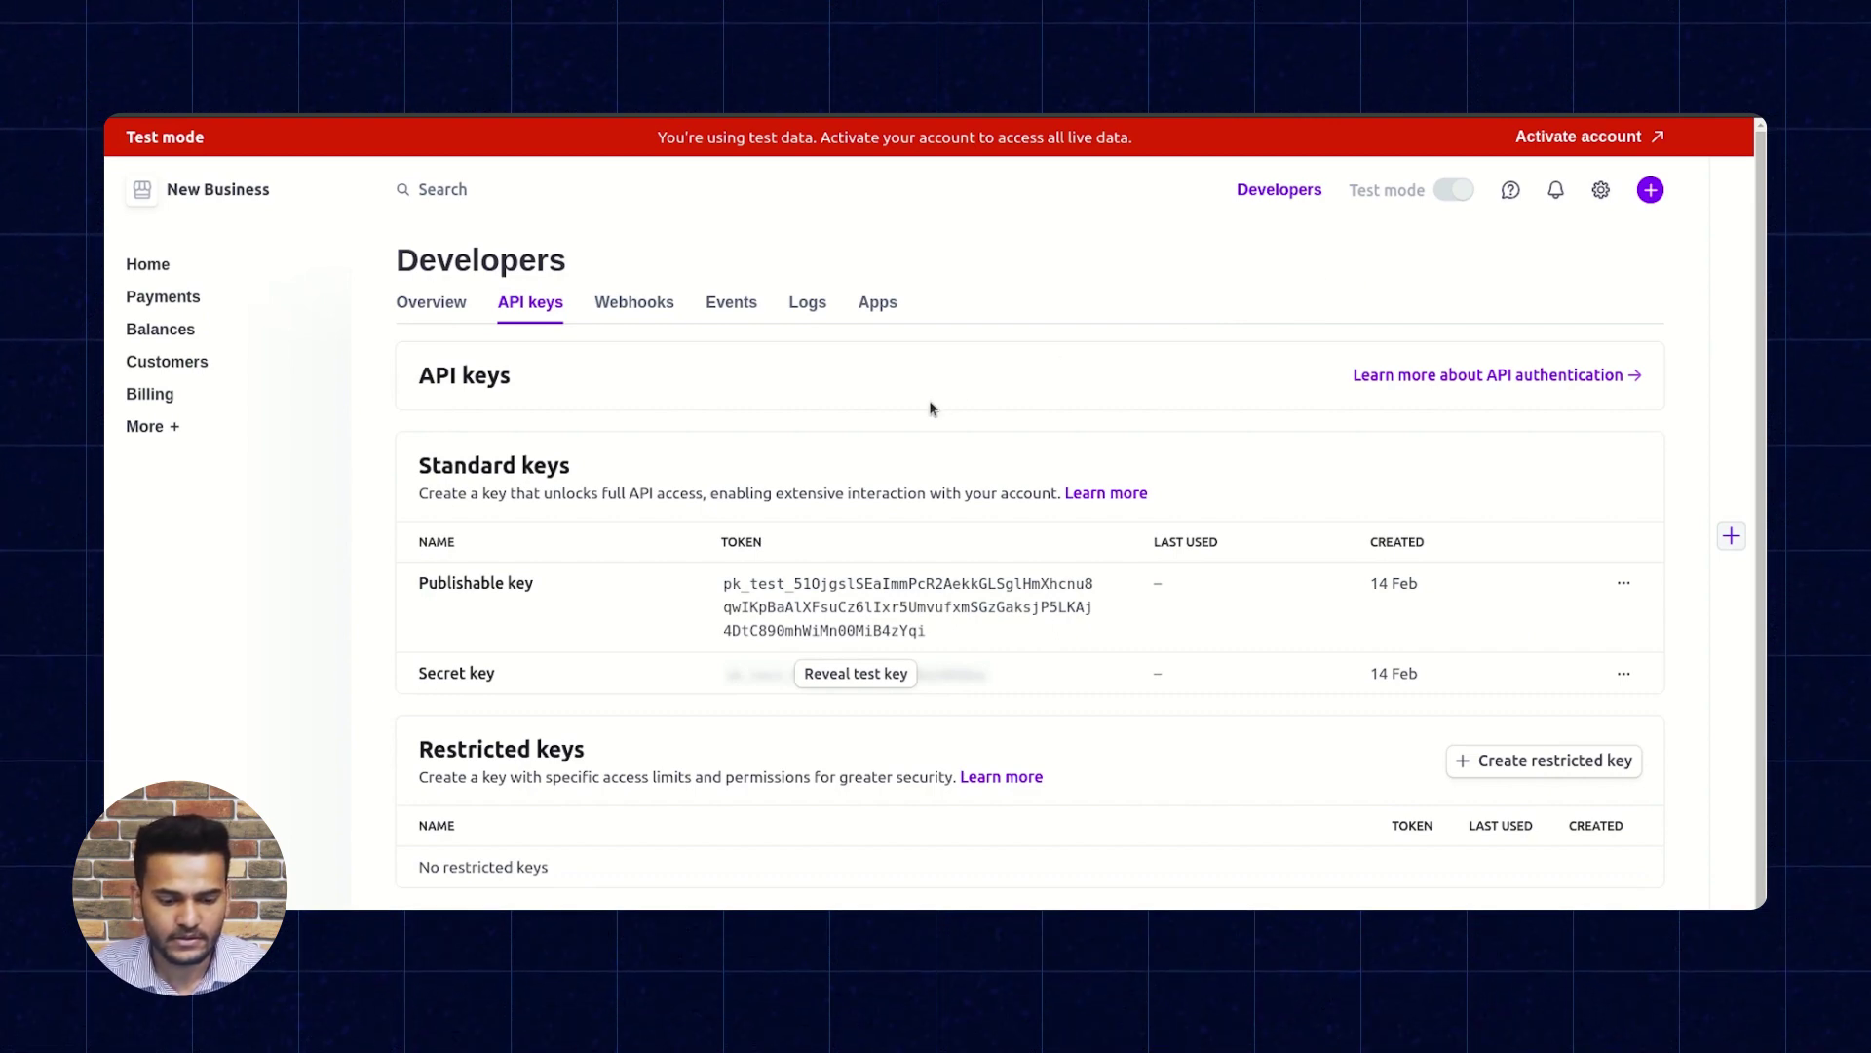
{"action": "scroll", "coordinate": [929, 408], "scroll_direction": "down", "scroll_amount": 1}
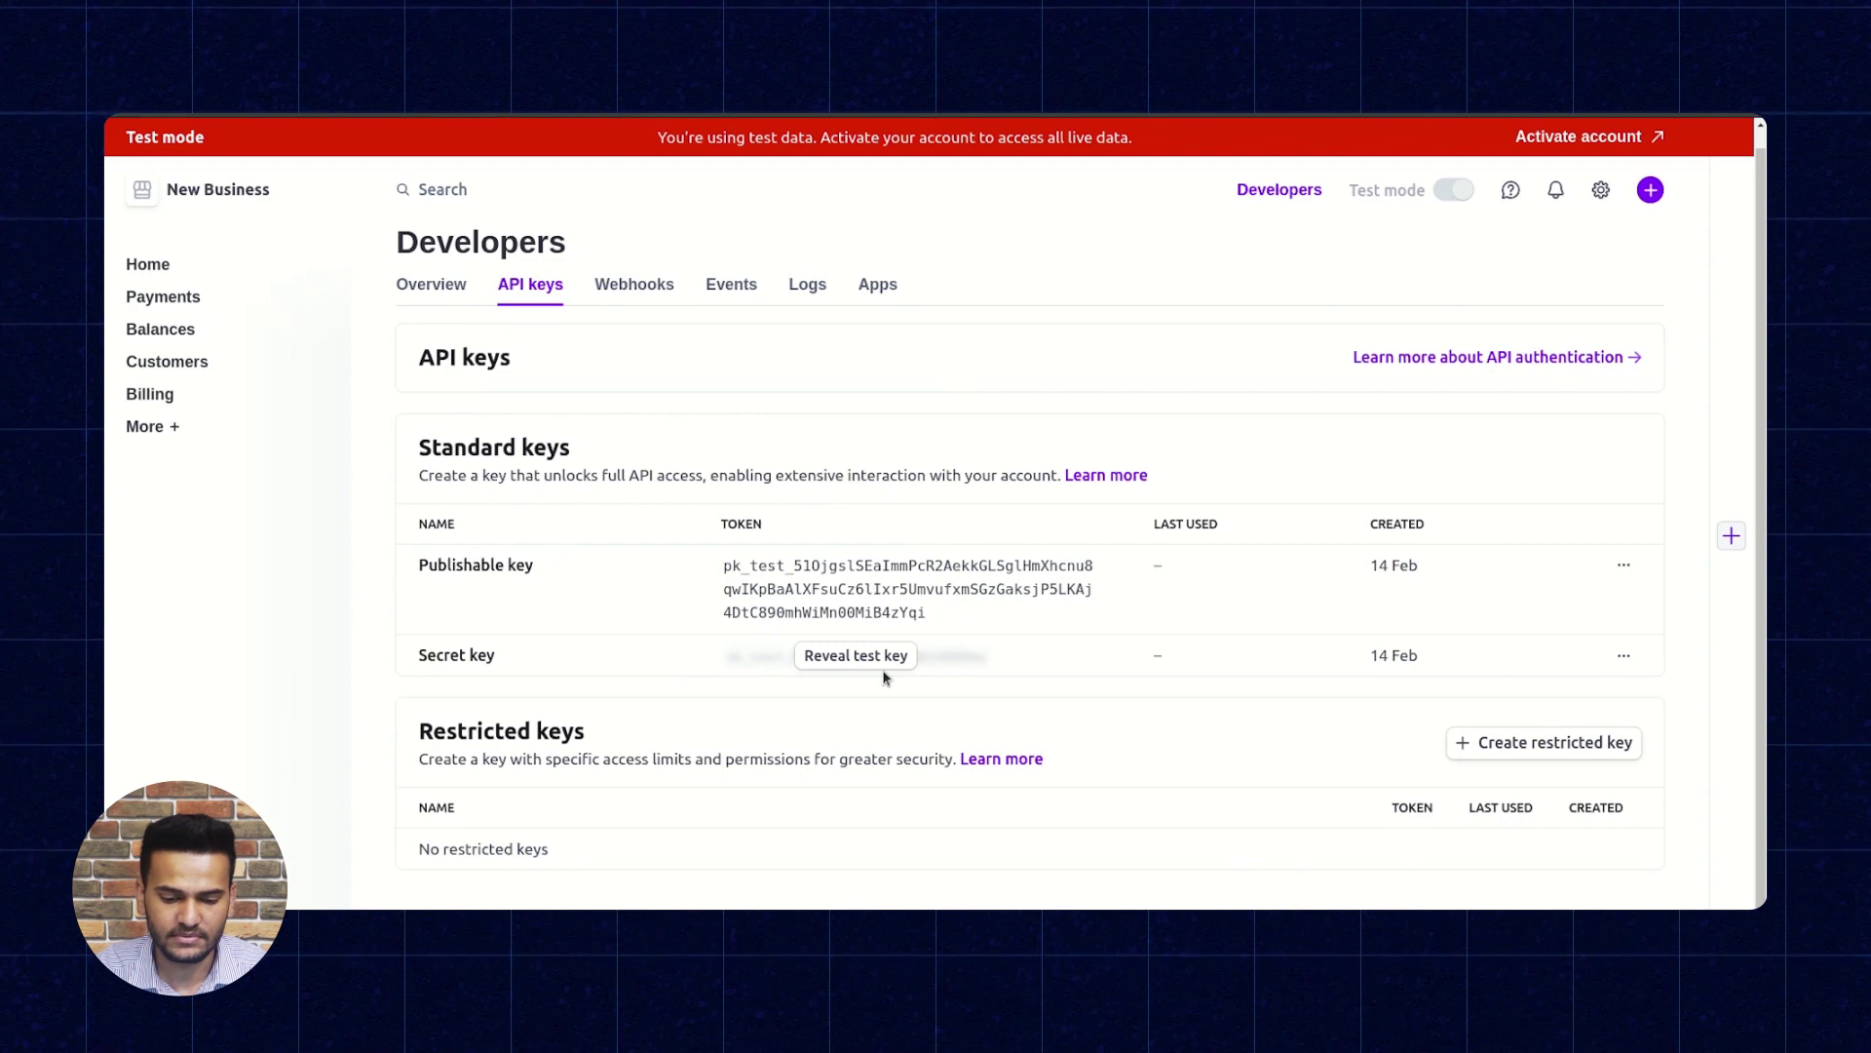
- Copy Stripe's publishable test key into Stripe Gateway Public key
{"action": "left_click", "coordinate": [864, 588]}
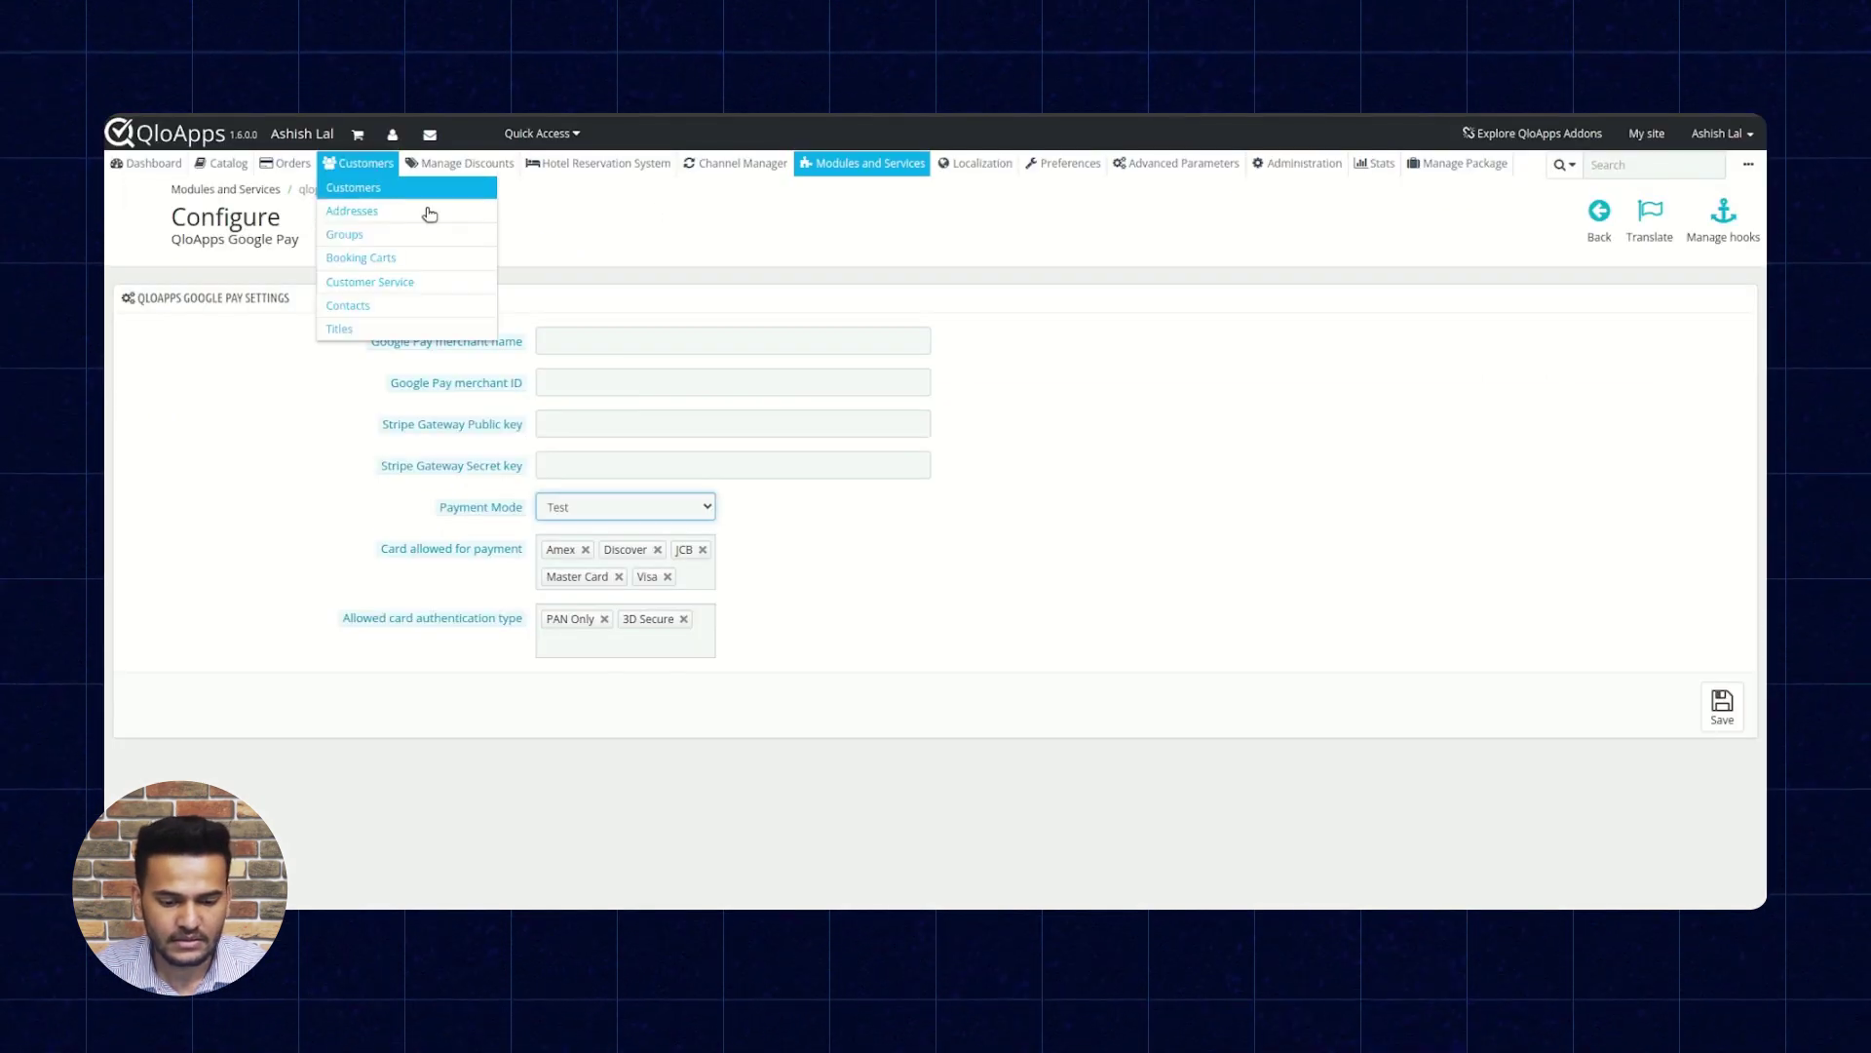
{"action": "left_click", "coordinate": [652, 417]}
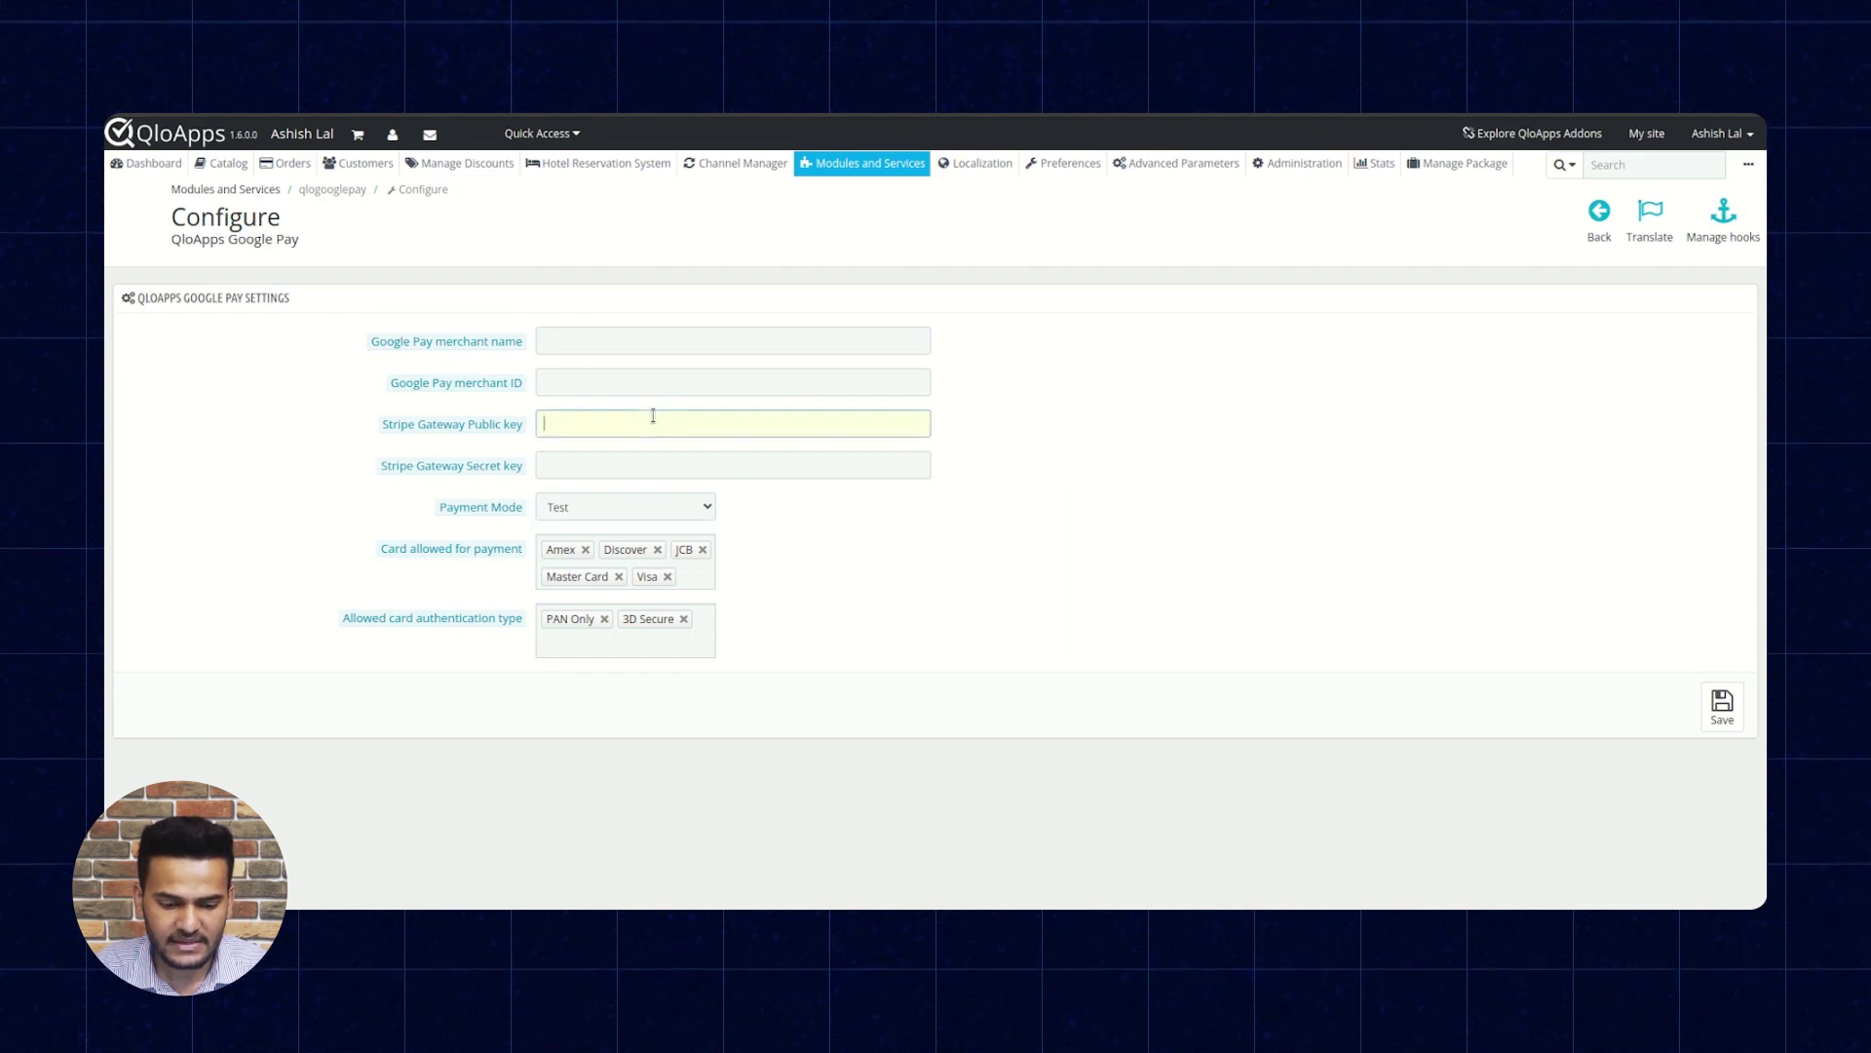
{"action": "key", "text": "ctrl+v"}
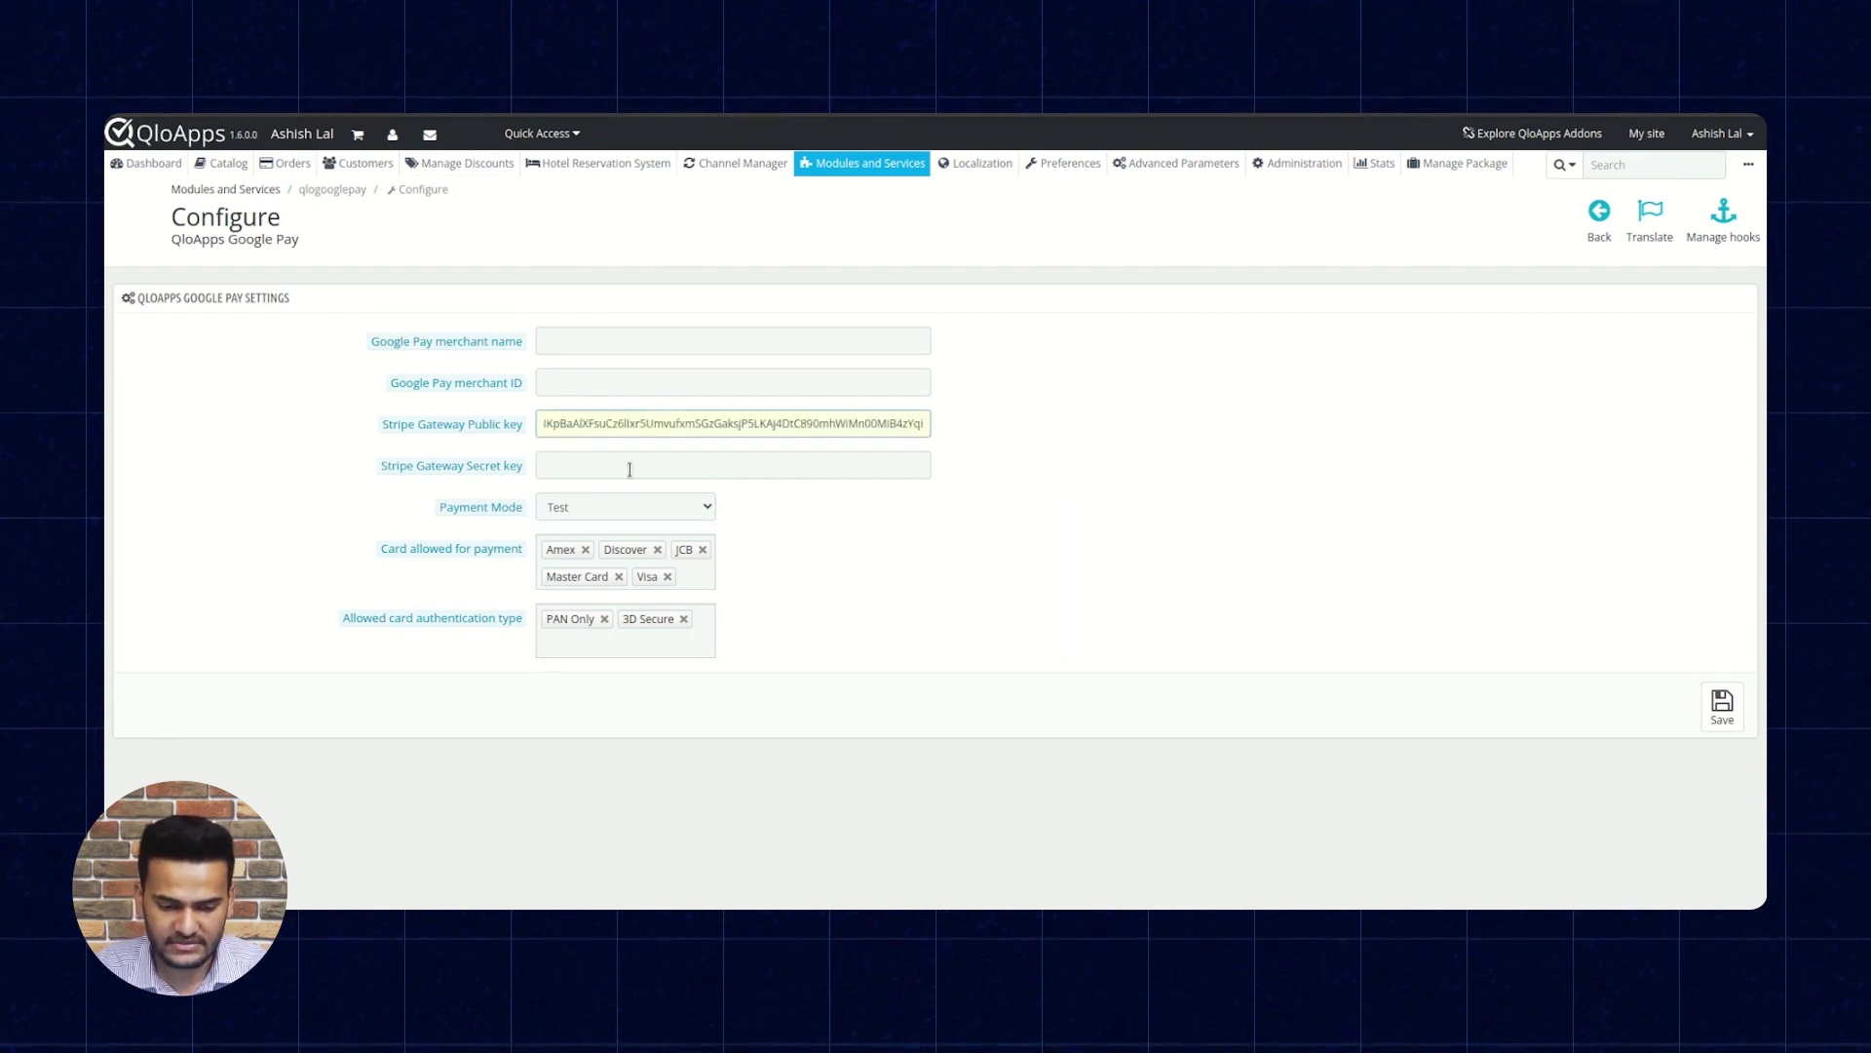
- Paste the secret key into Stripe Gateway Secret key and enter merchant name 'Demo Demo'
{"action": "left_click", "coordinate": [629, 468]}
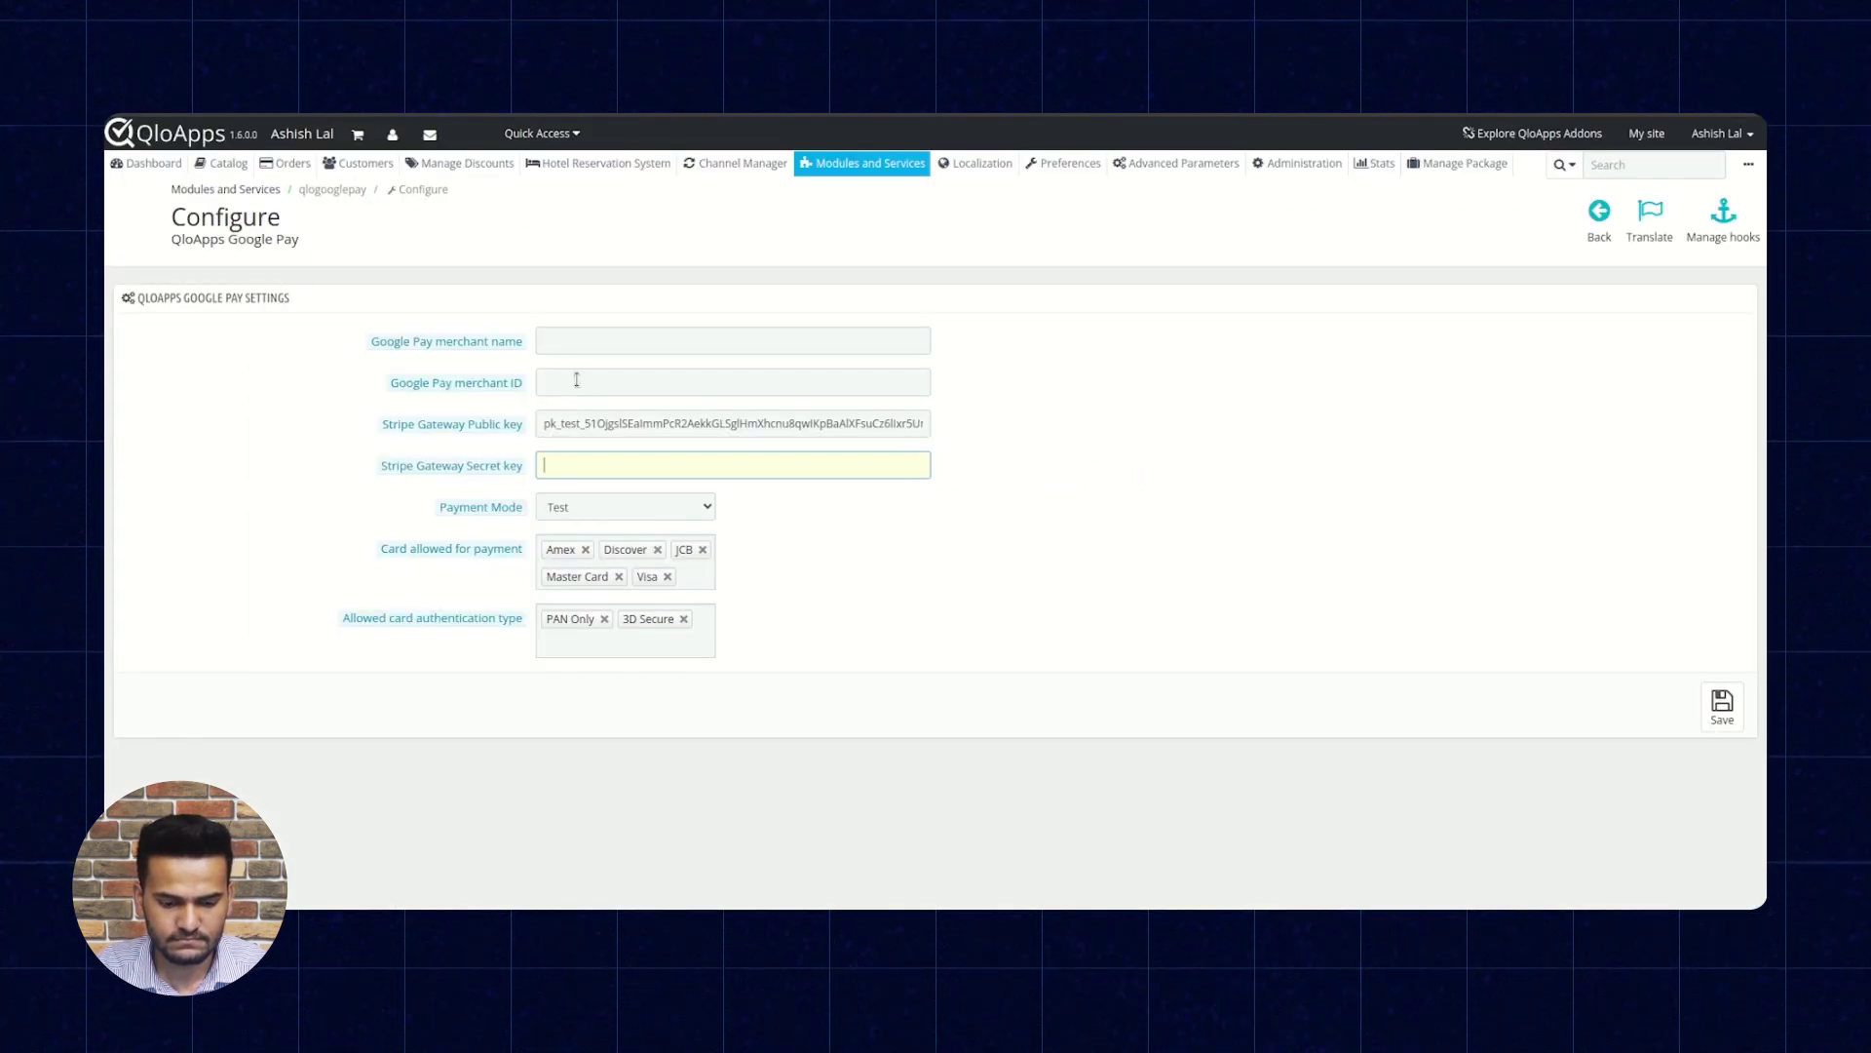
{"action": "key", "text": "ctrl+v"}
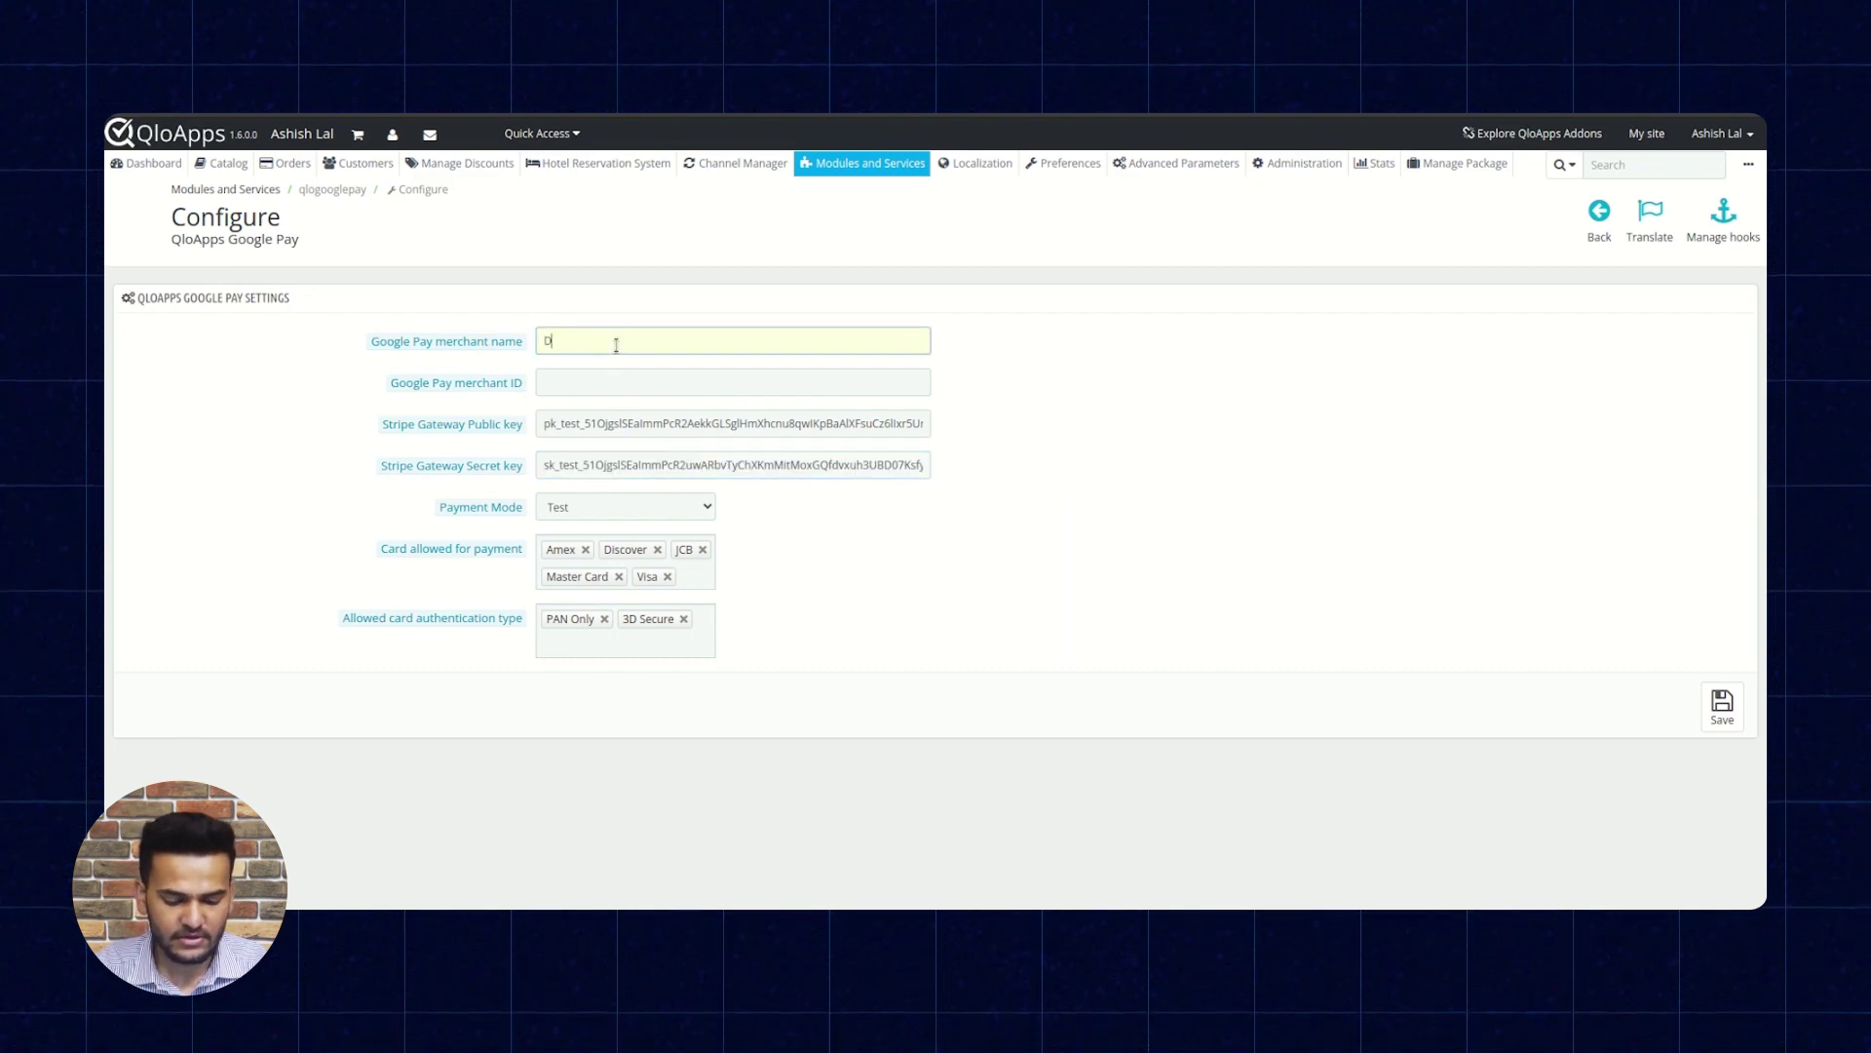
{"action": "type", "text": "Demo"}
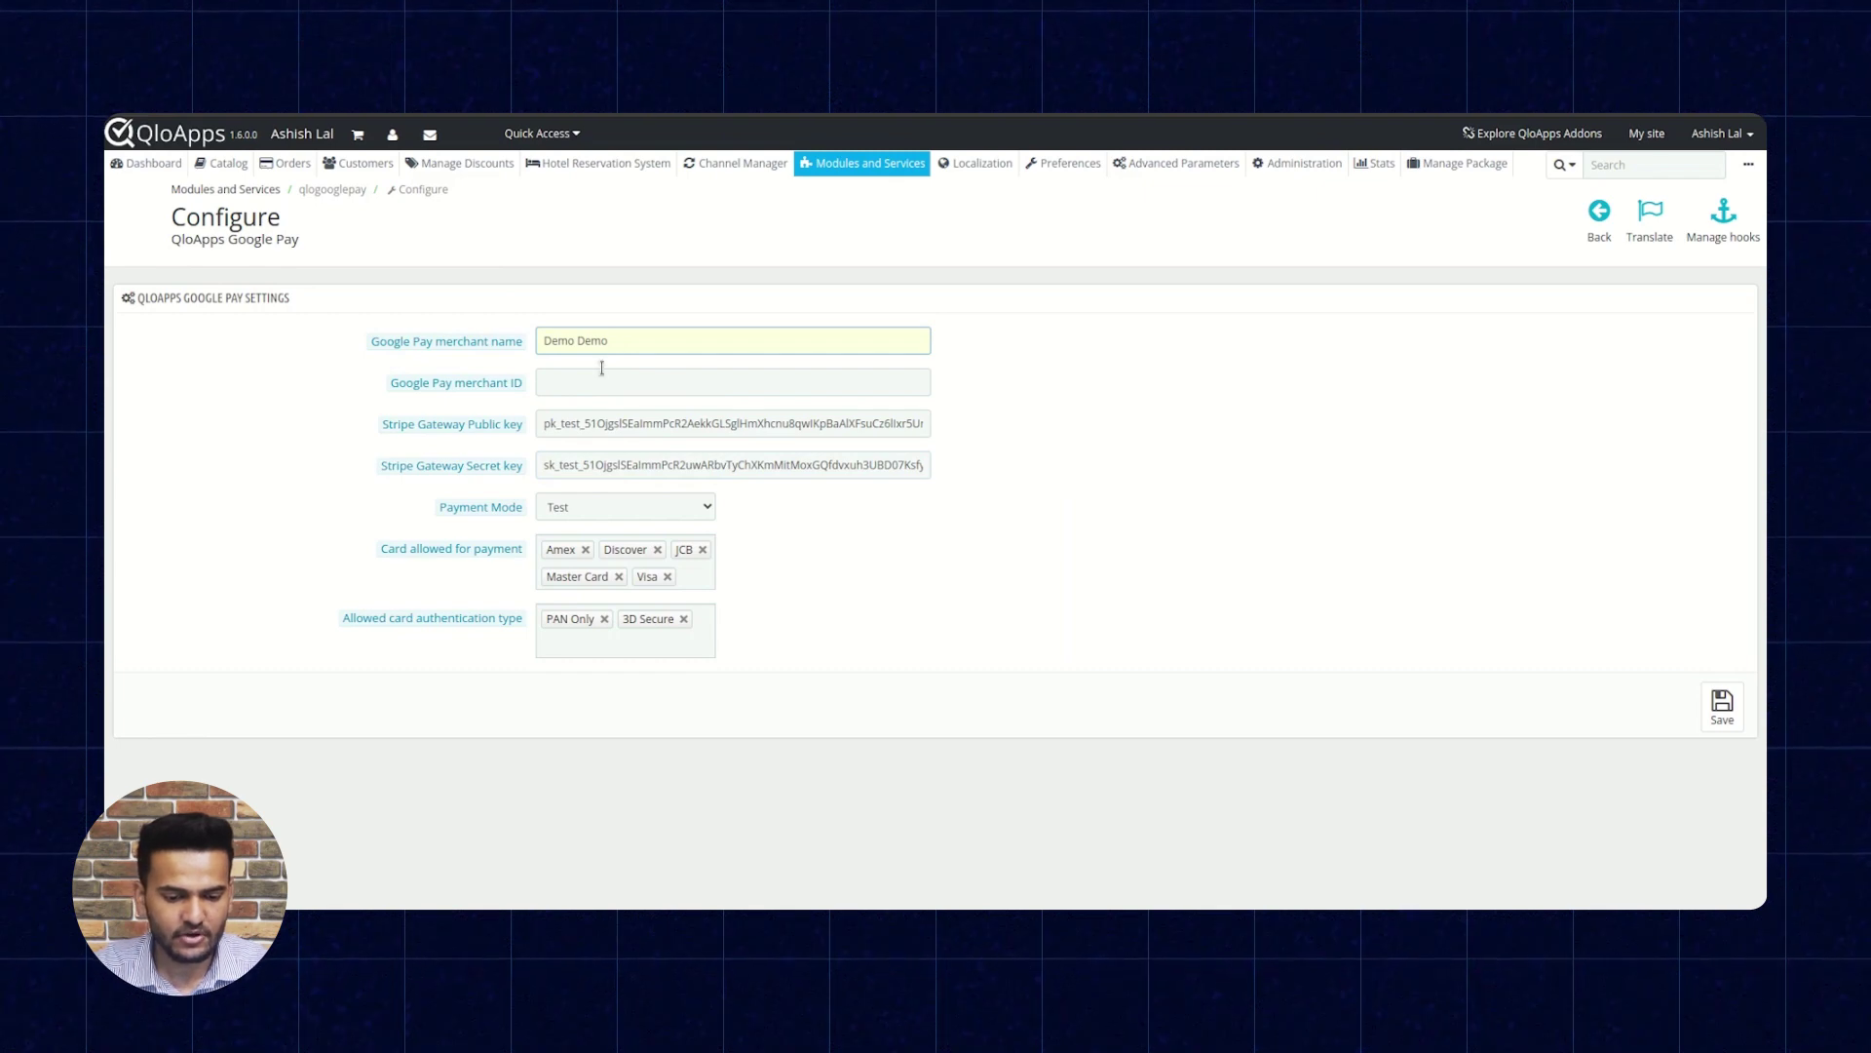
{"action": "left_click", "coordinate": [545, 377]}
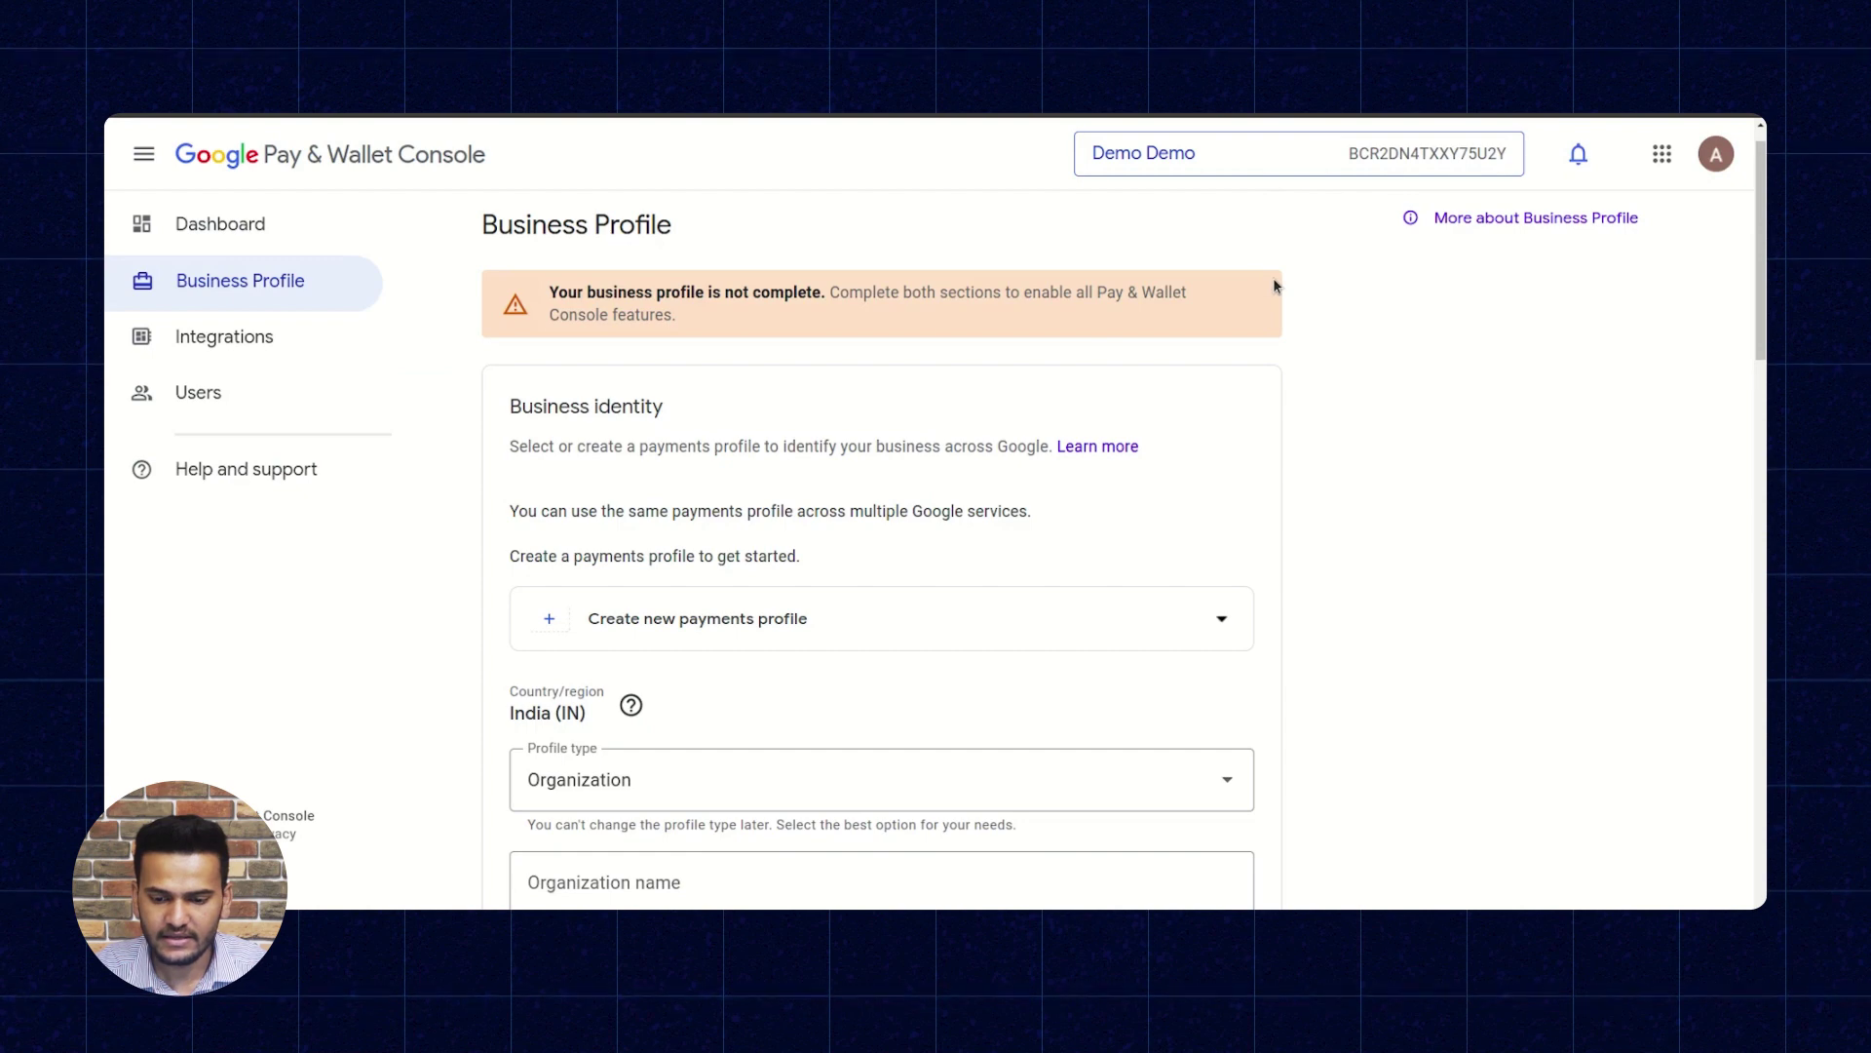
- Show the Demo Demo merchant details and highlight the Merchant ID for copying
{"action": "left_click", "coordinate": [1331, 177]}
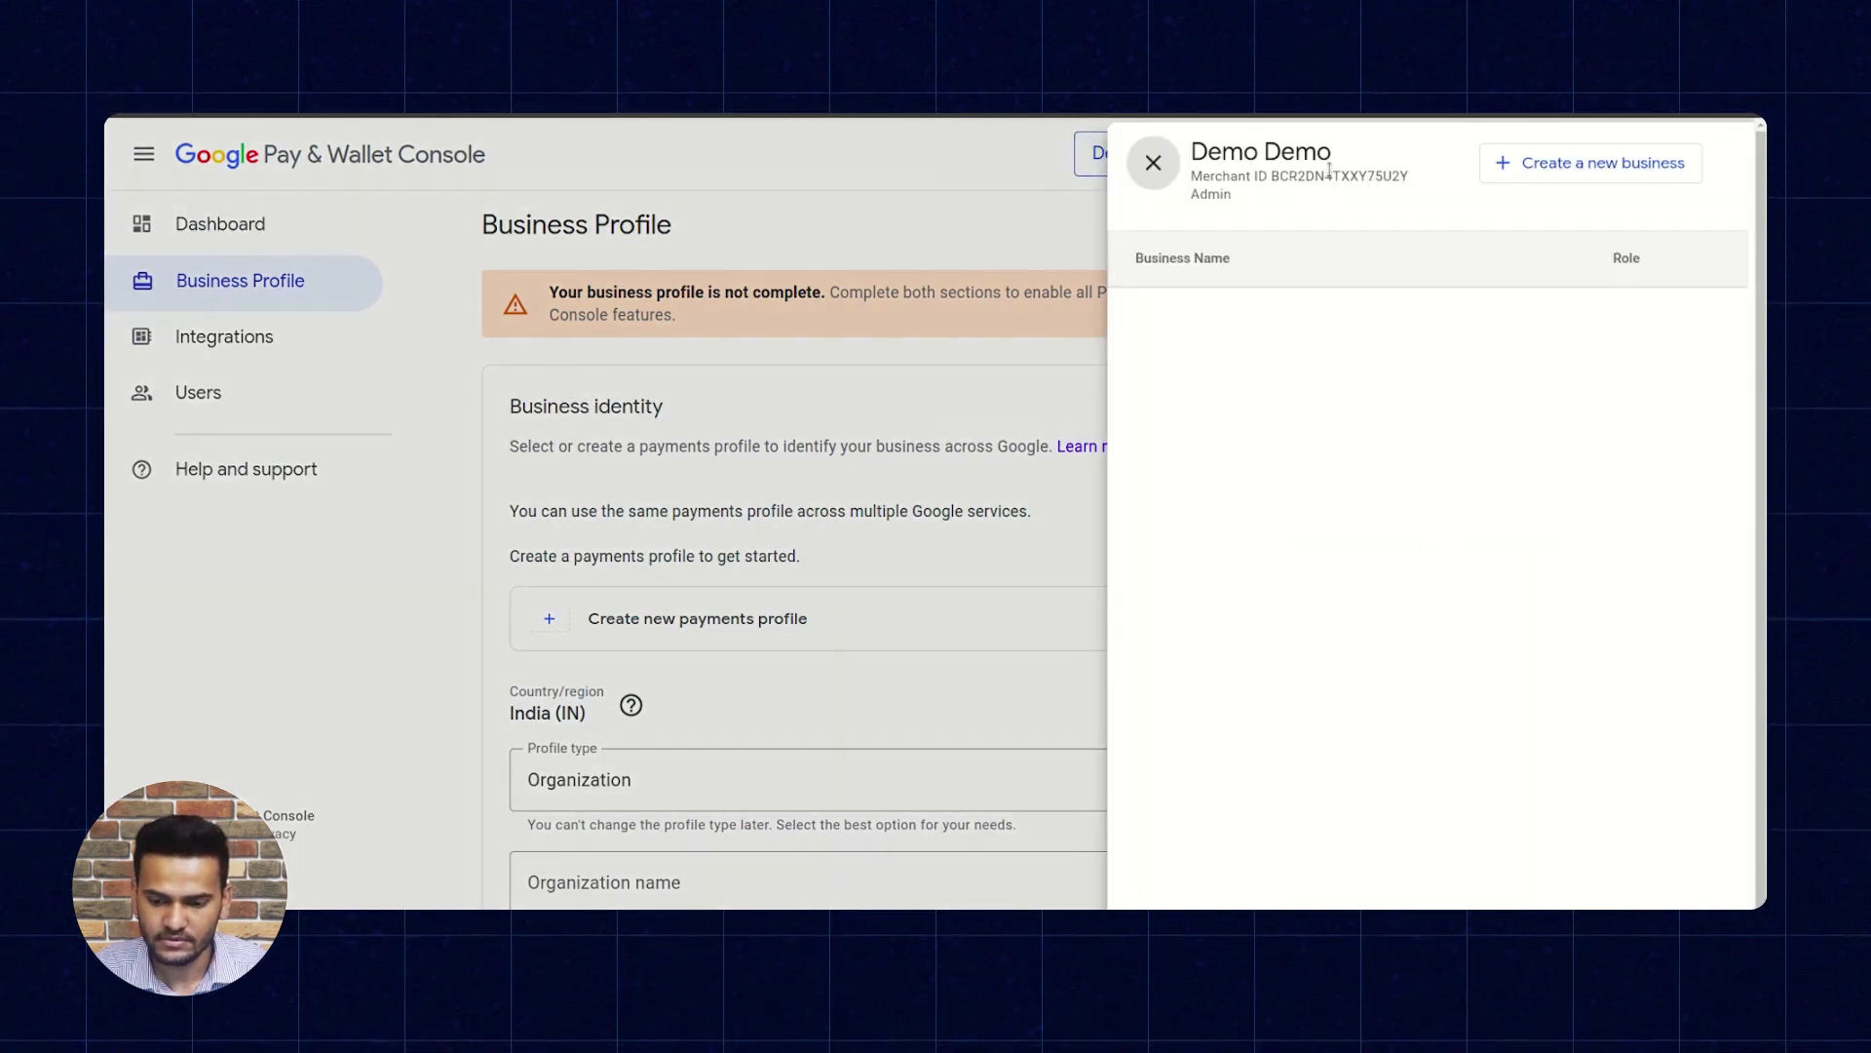
{"action": "left_click", "coordinate": [1152, 163]}
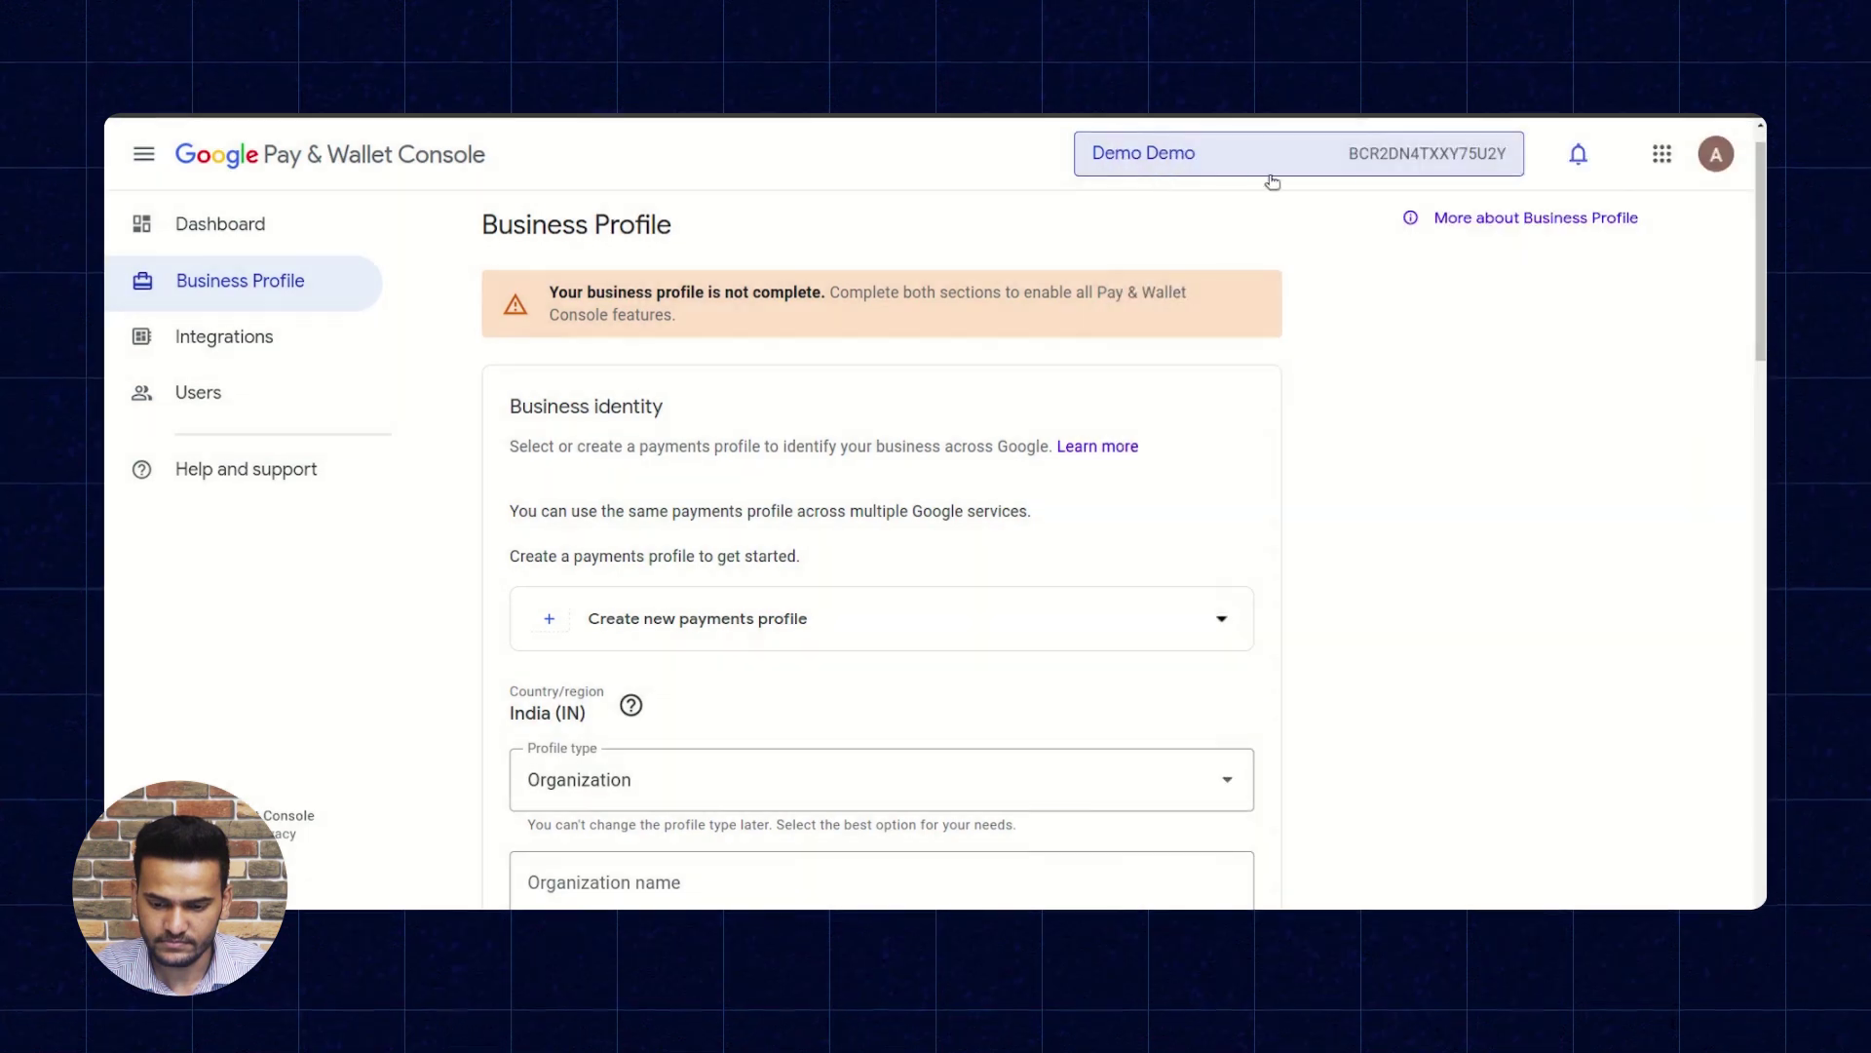
{"action": "left_click", "coordinate": [1353, 153]}
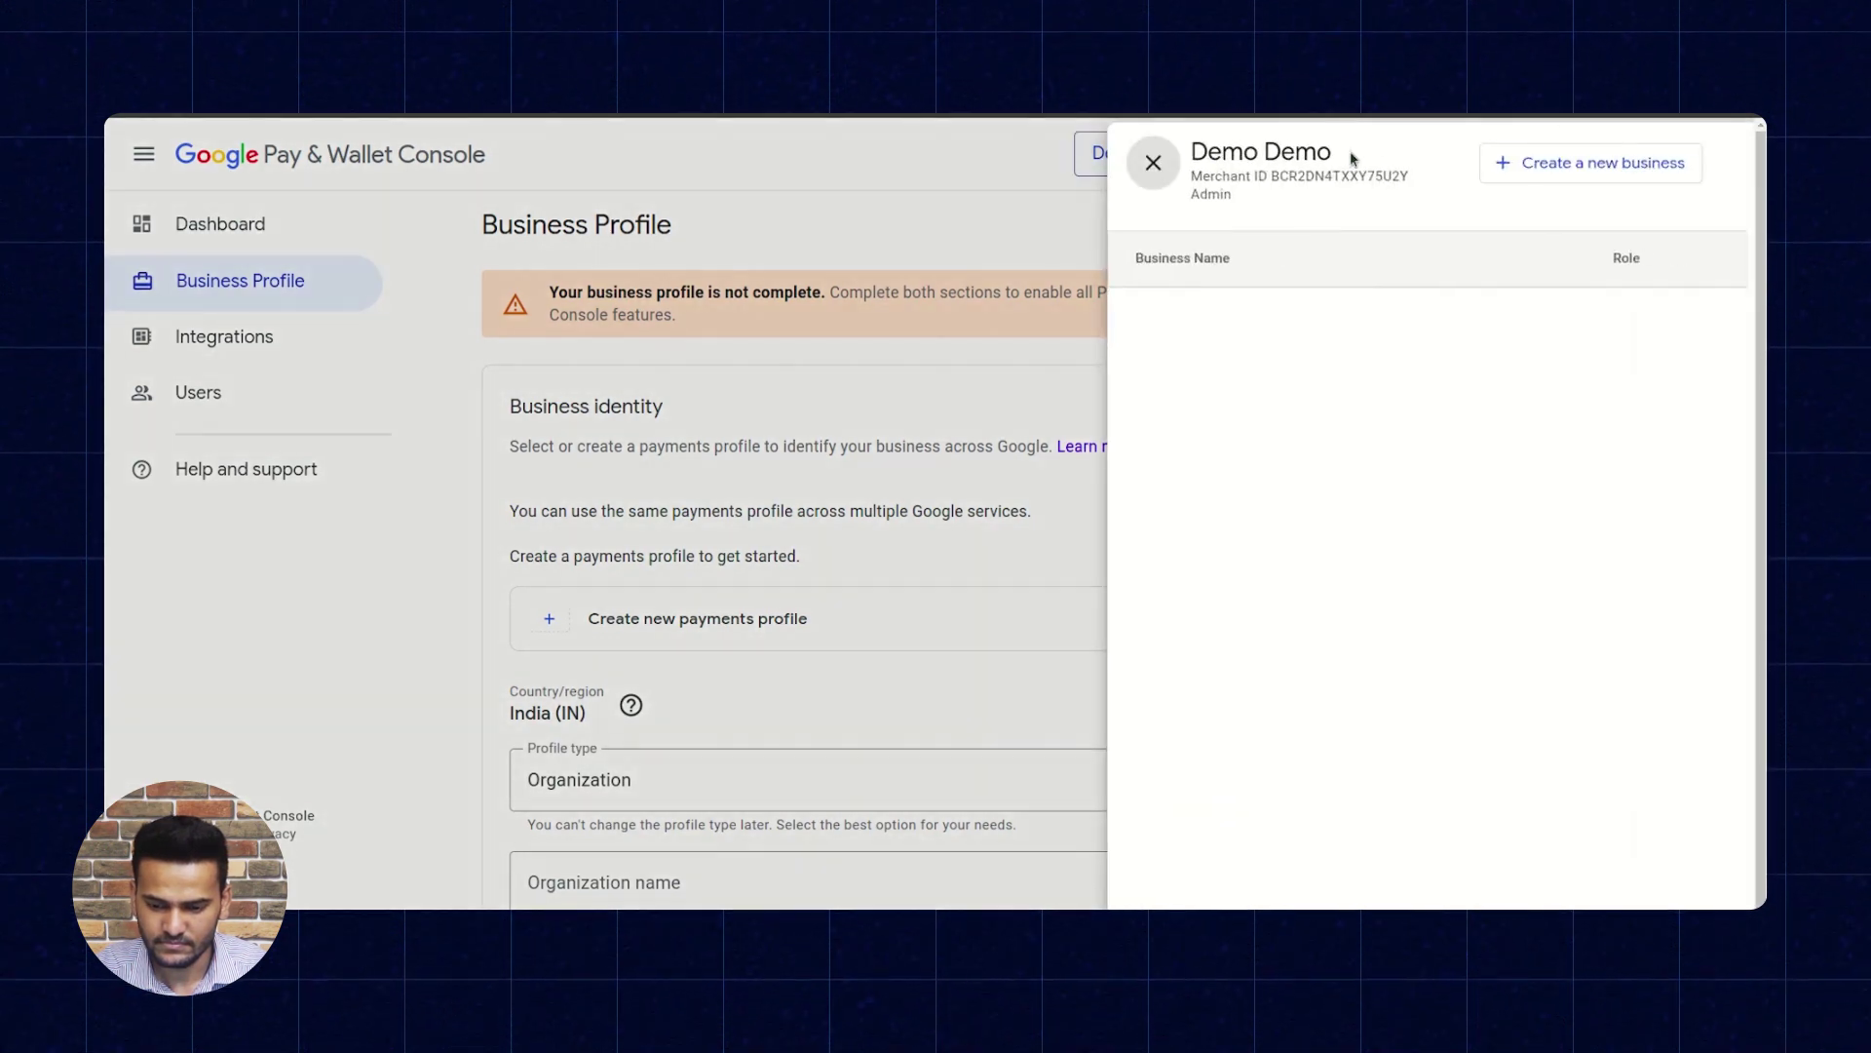
{"action": "left_click_drag", "start_coordinate": [1407, 172], "coordinate": [1268, 175]}
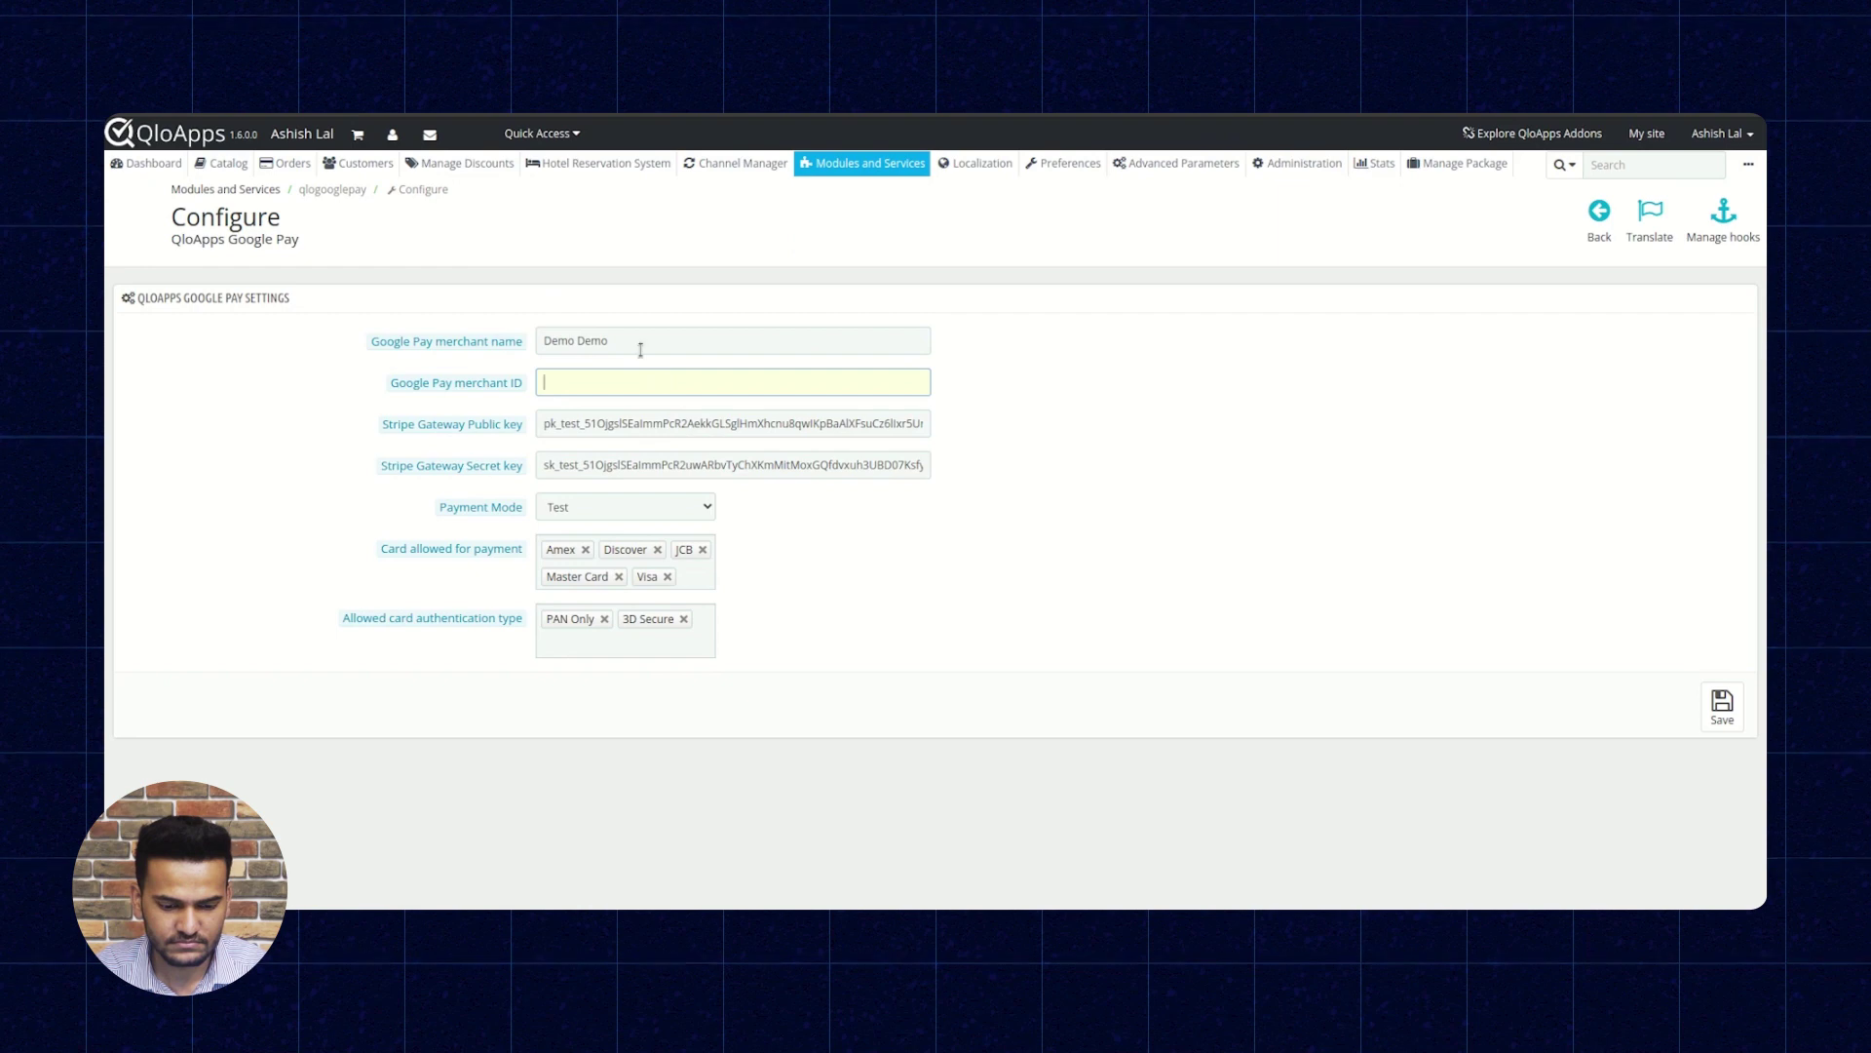
- Paste the merchant ID into the Google Pay merchant ID field
{"action": "key", "text": "ctrl+v"}
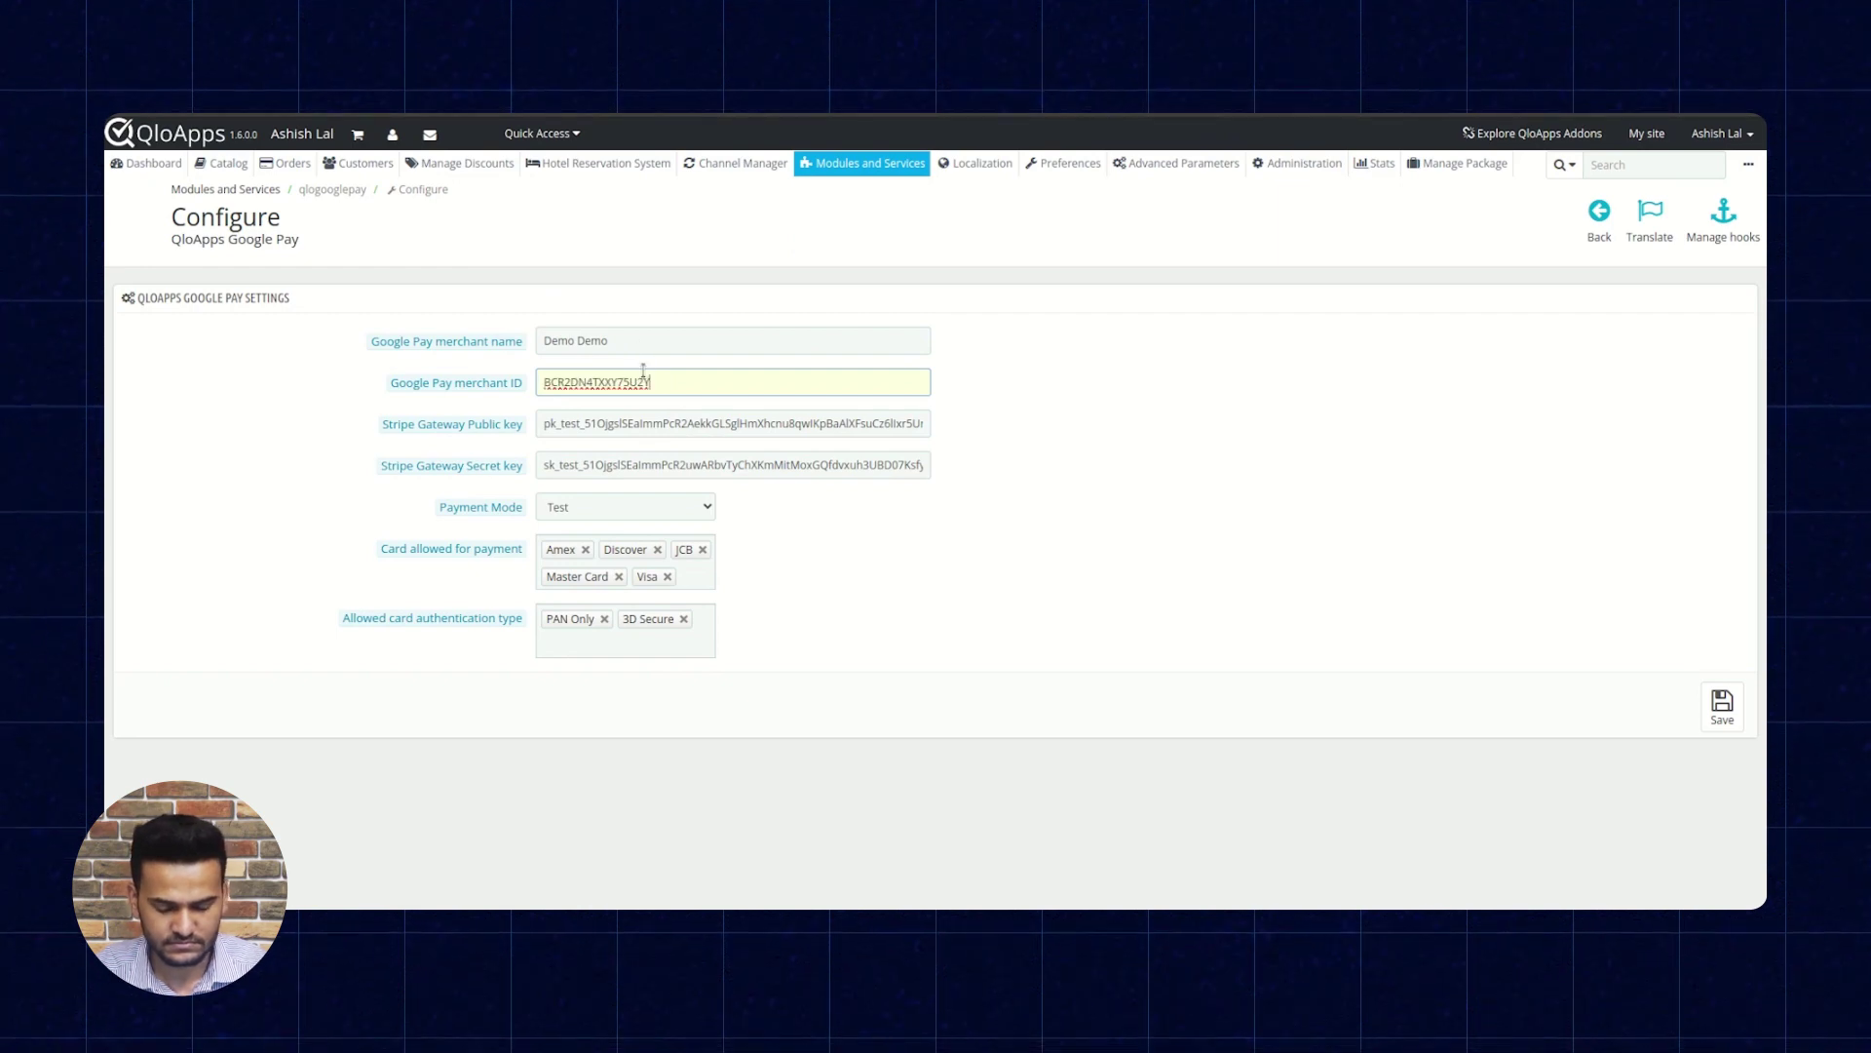
{"action": "left_click", "coordinate": [1056, 688]}
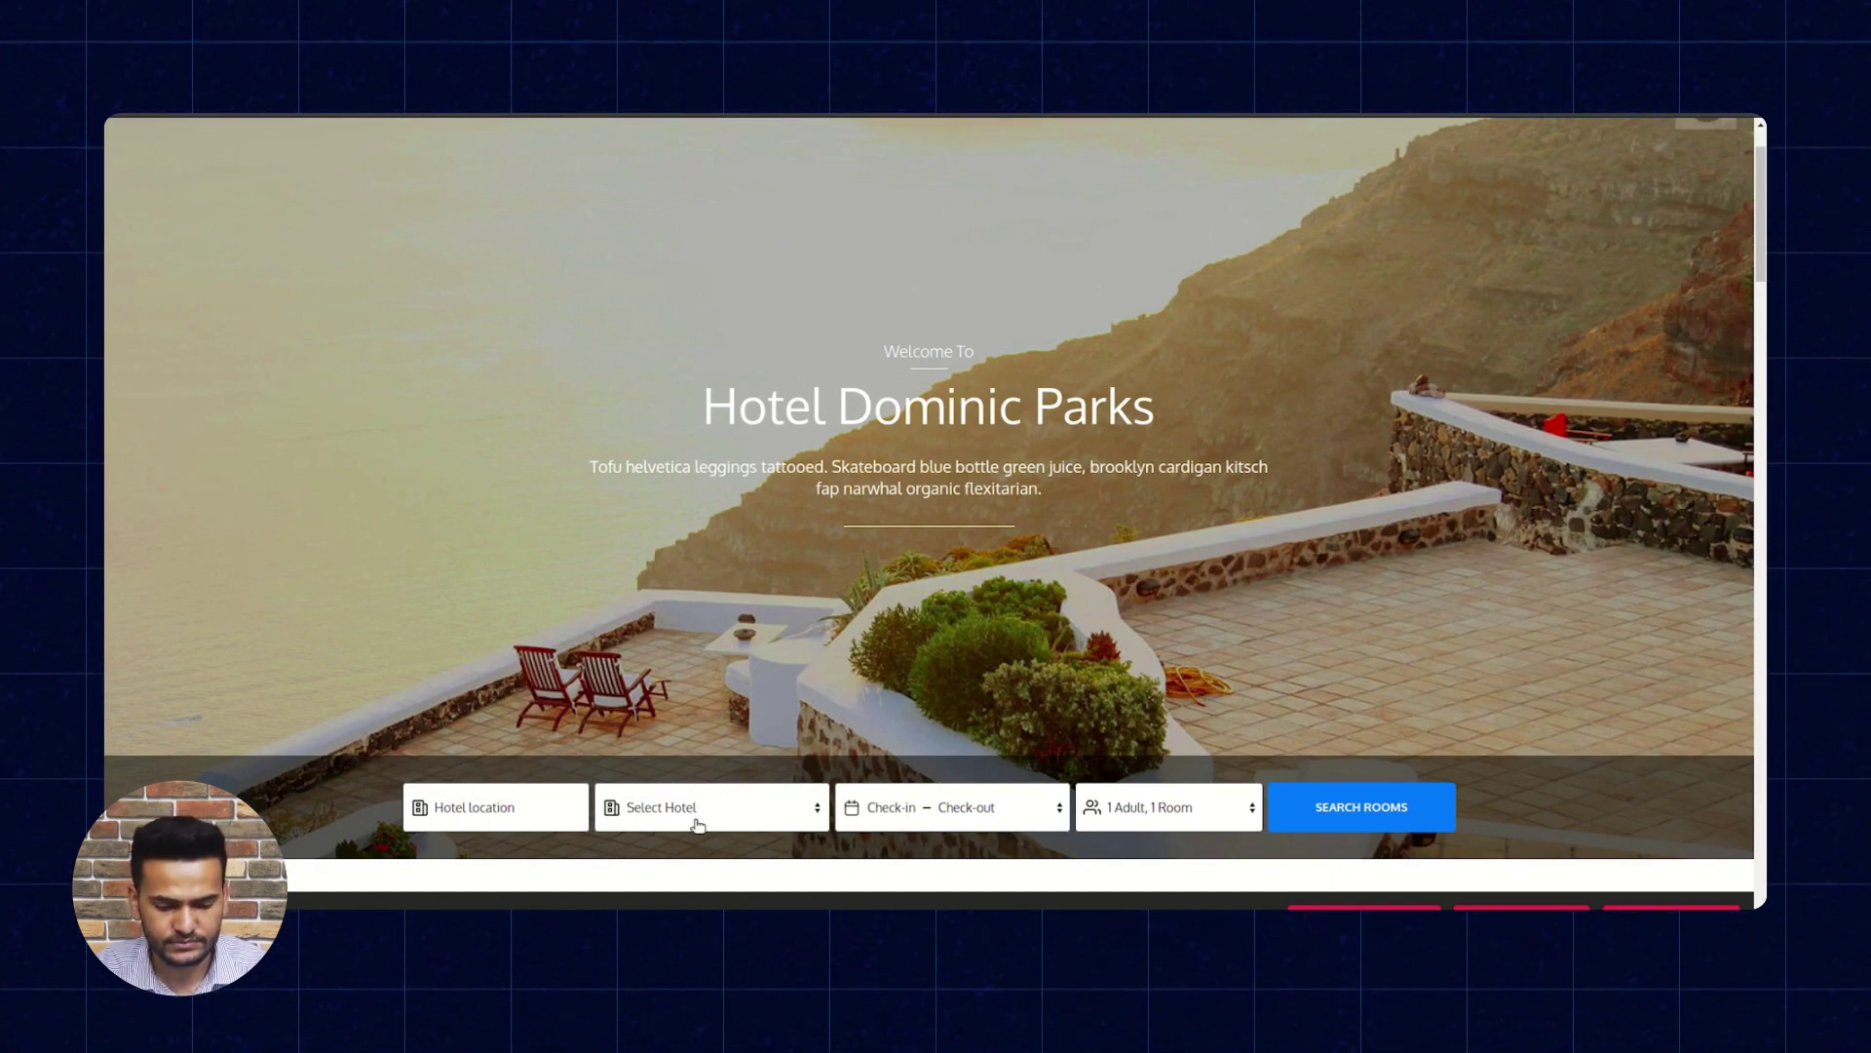
- Search rooms at The Hotel Prime for 22–24 February
{"action": "left_click", "coordinate": [543, 817]}
{"action": "left_click", "coordinate": [656, 803]}
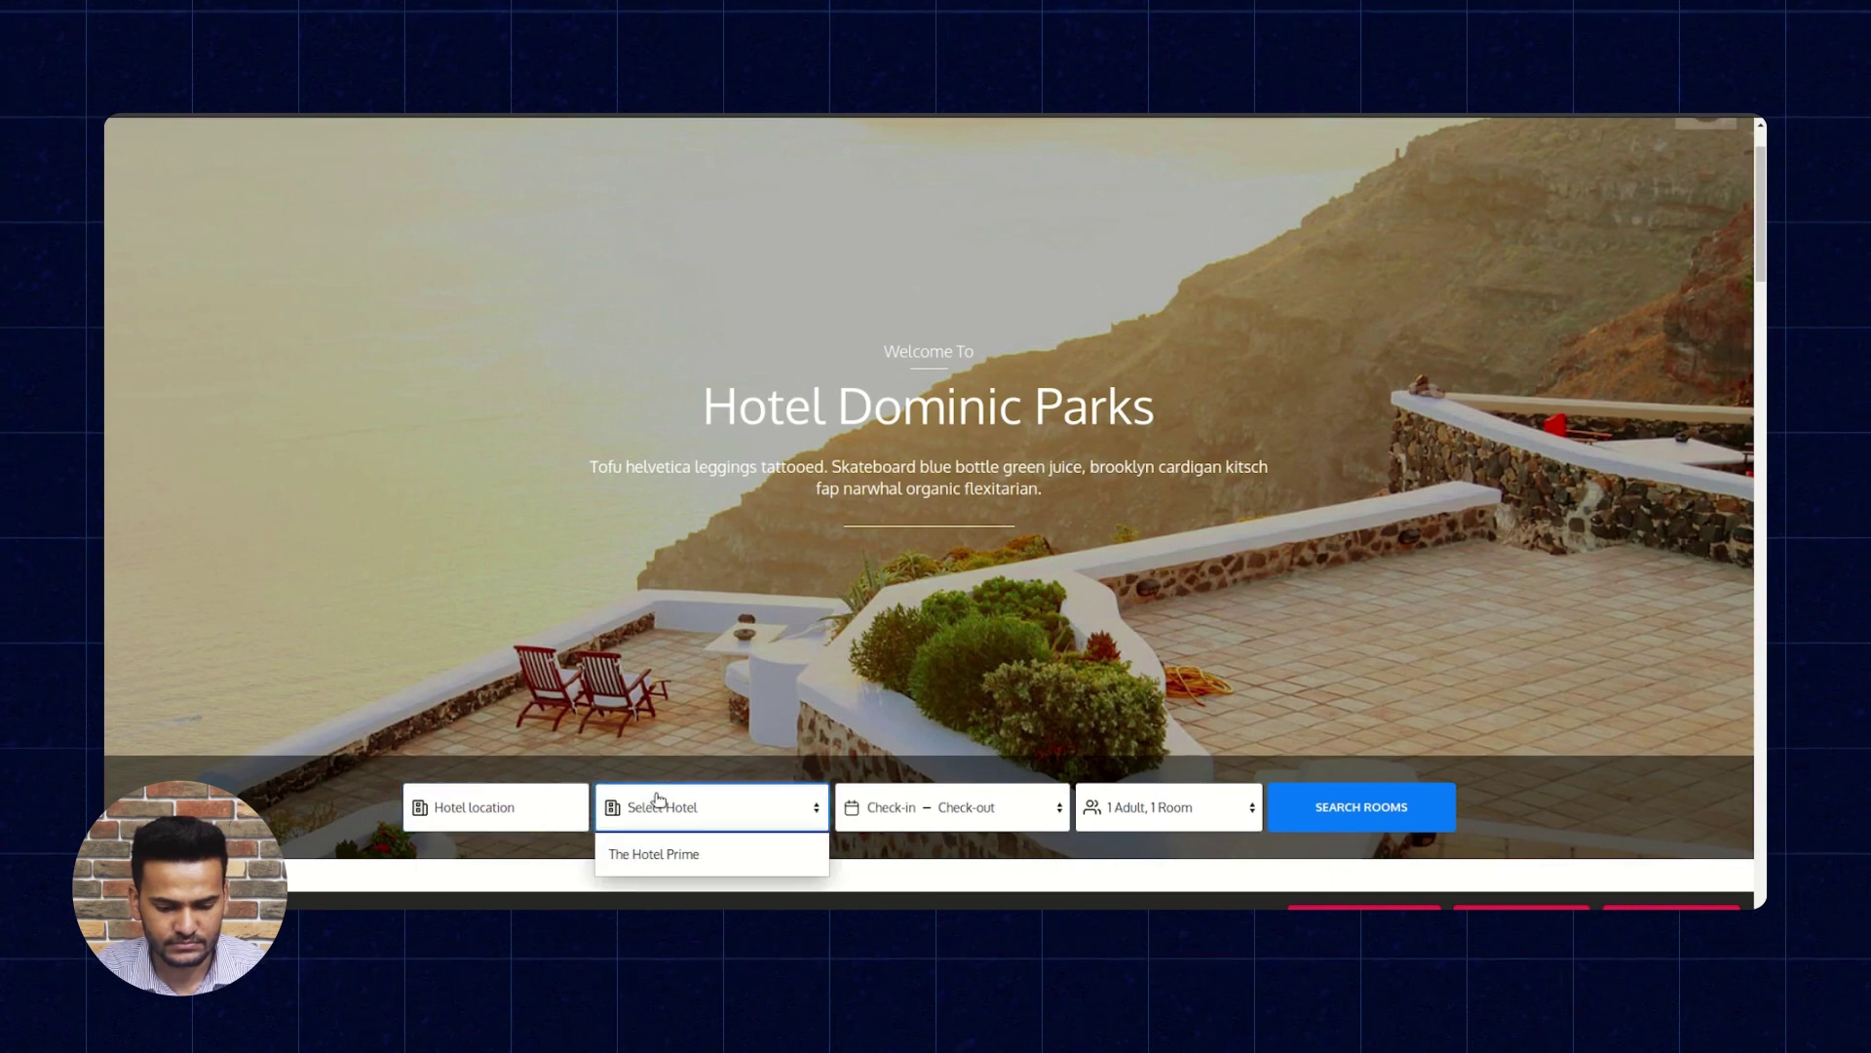
{"action": "left_click", "coordinate": [681, 853]}
{"action": "left_click", "coordinate": [906, 801]}
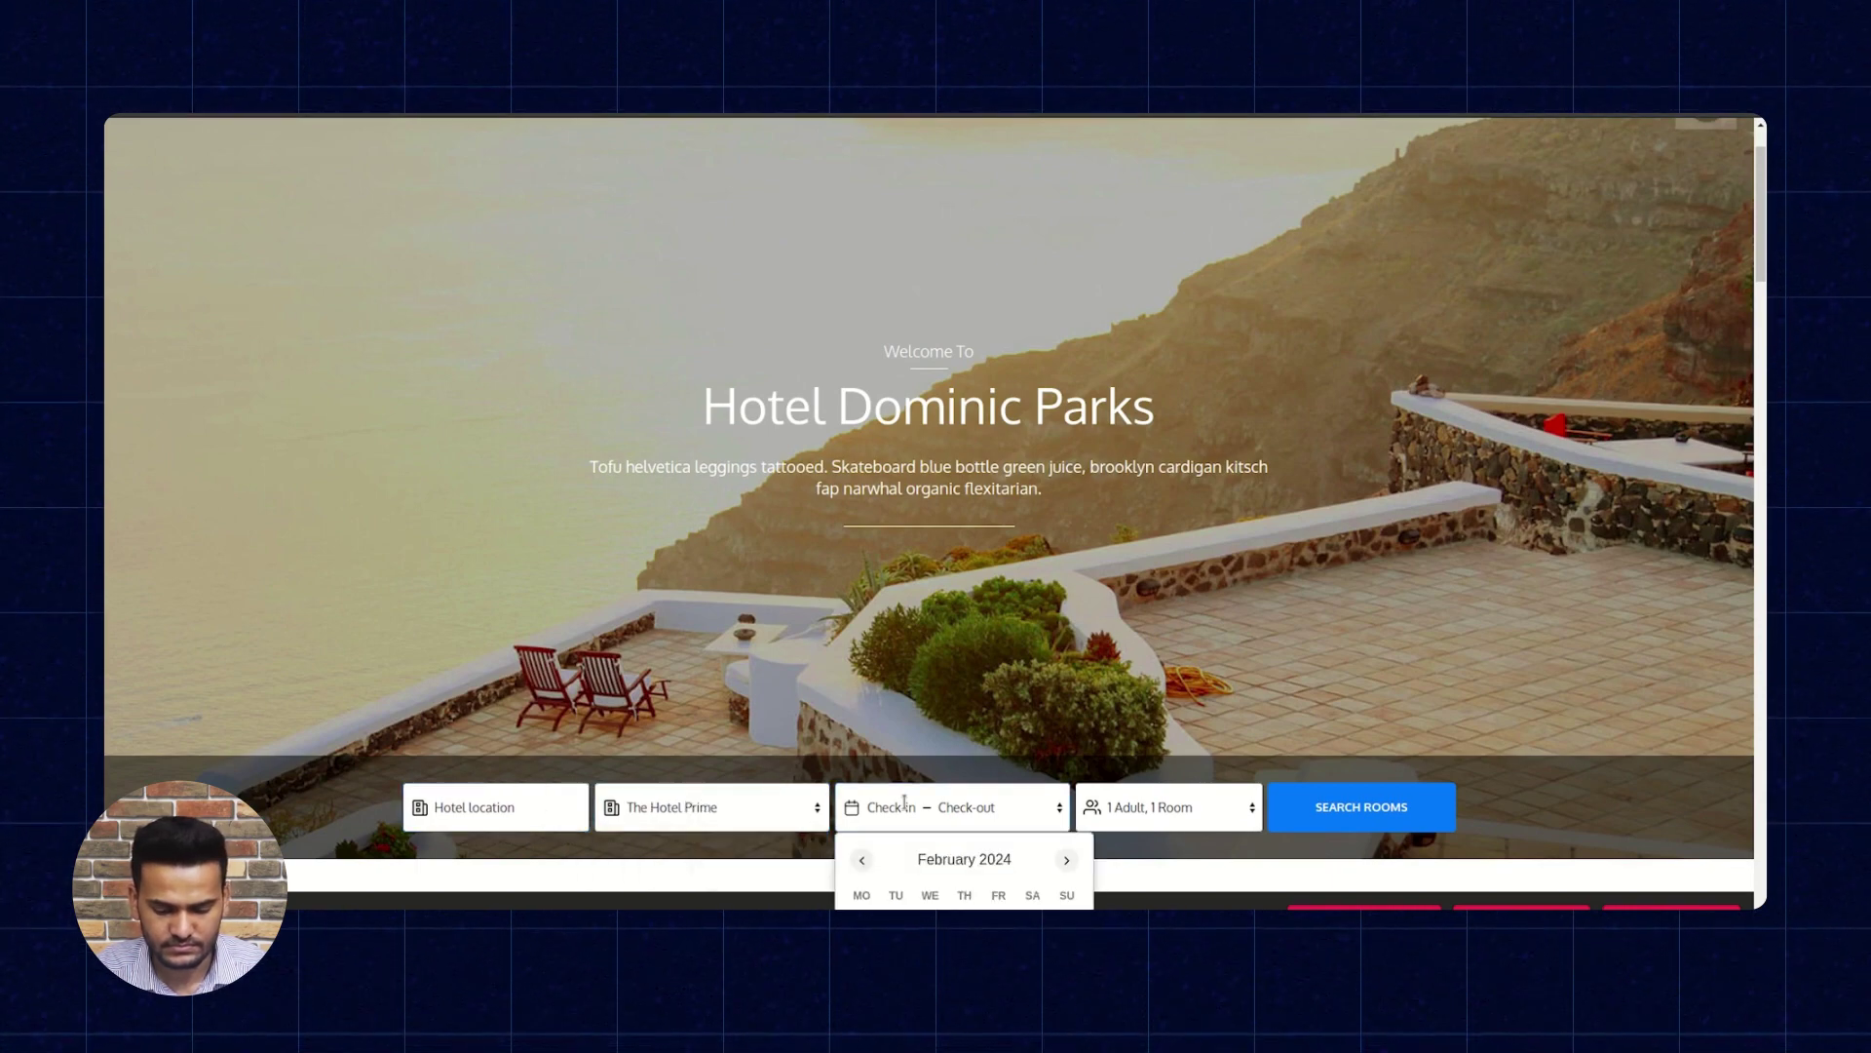
{"action": "scroll", "coordinate": [929, 687], "scroll_direction": "down", "scroll_amount": 3}
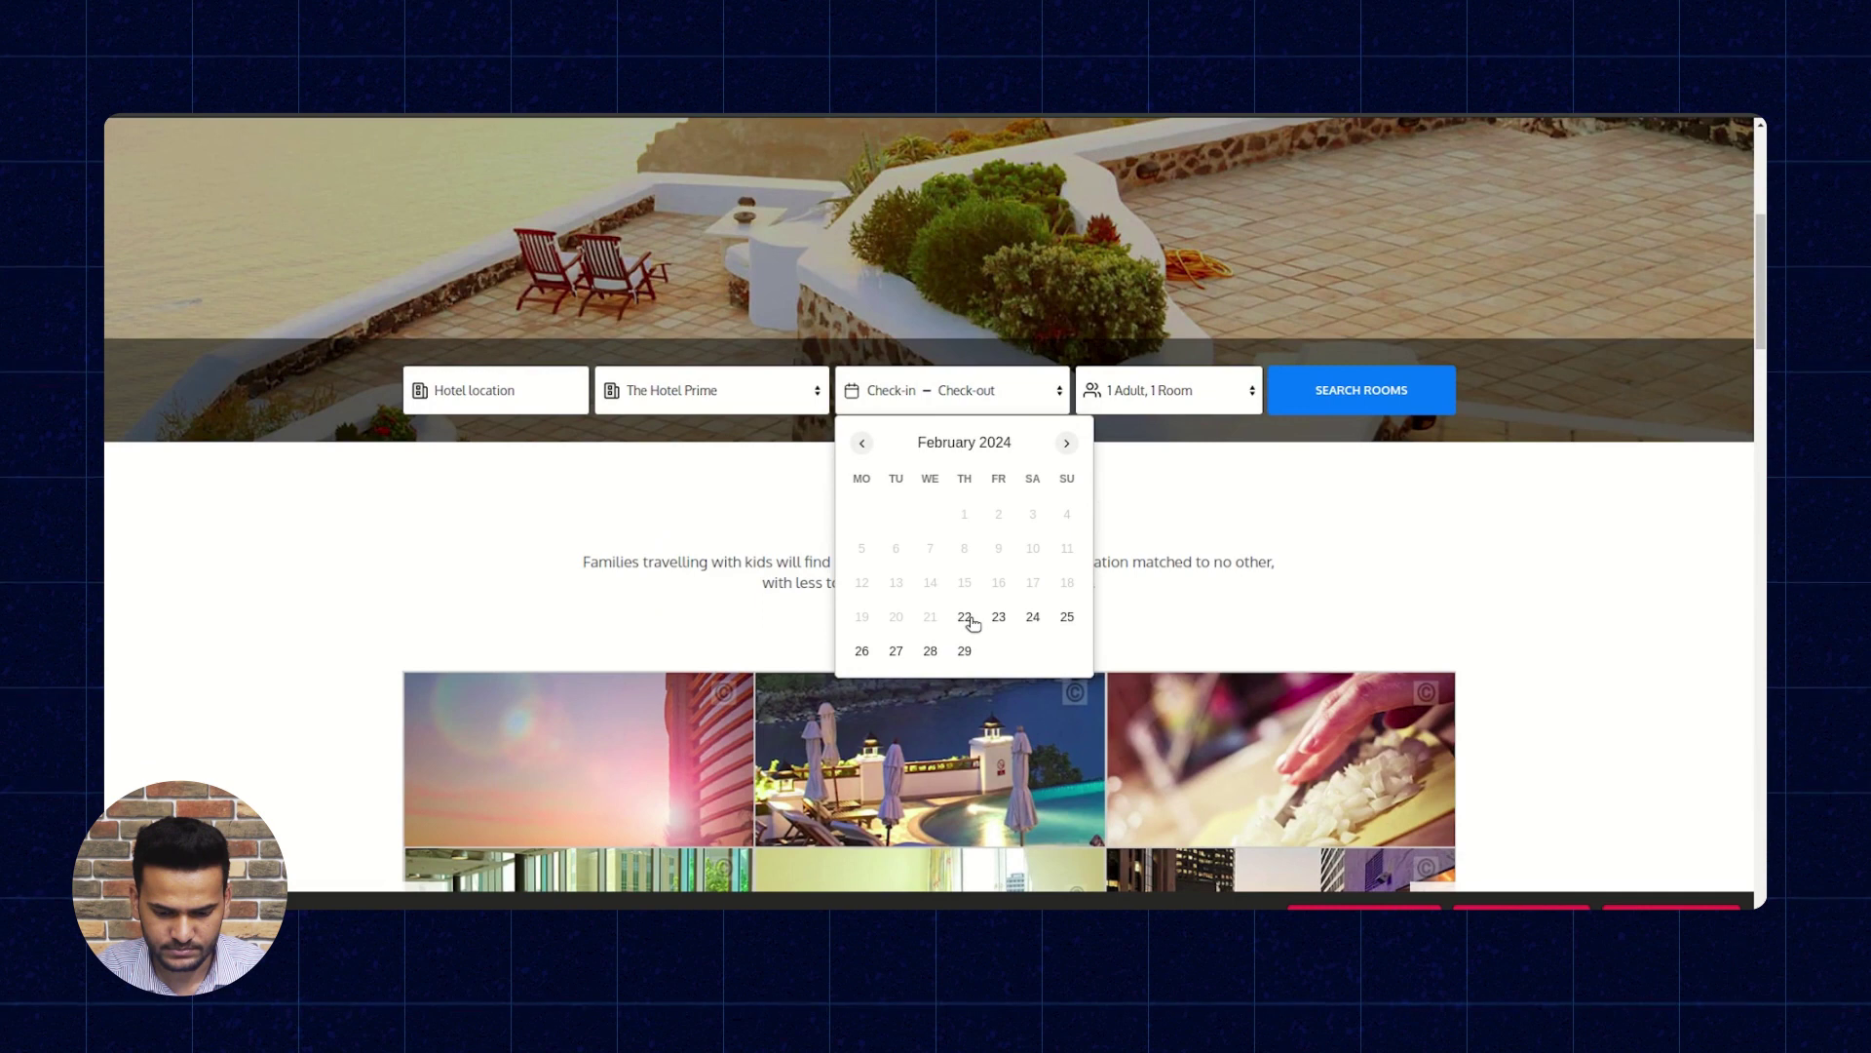
{"action": "left_click", "coordinate": [1033, 618]}
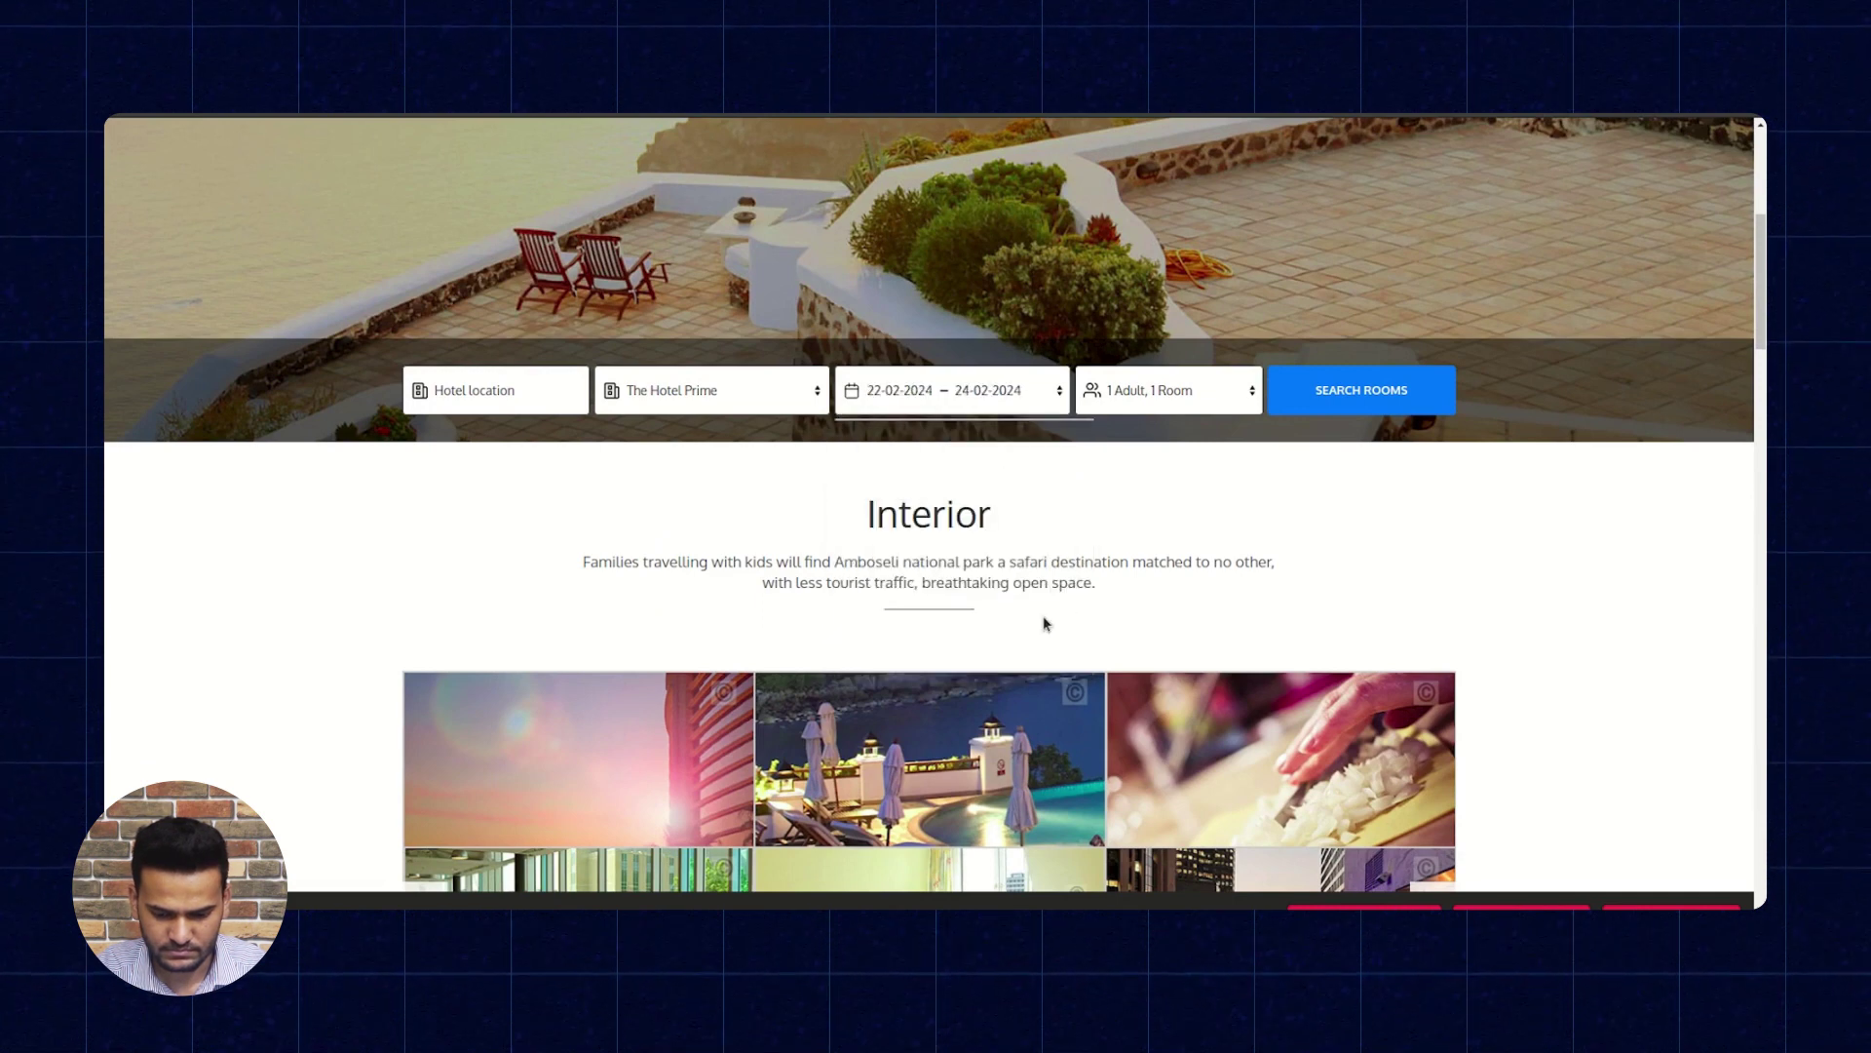
{"action": "left_click", "coordinate": [1325, 383]}
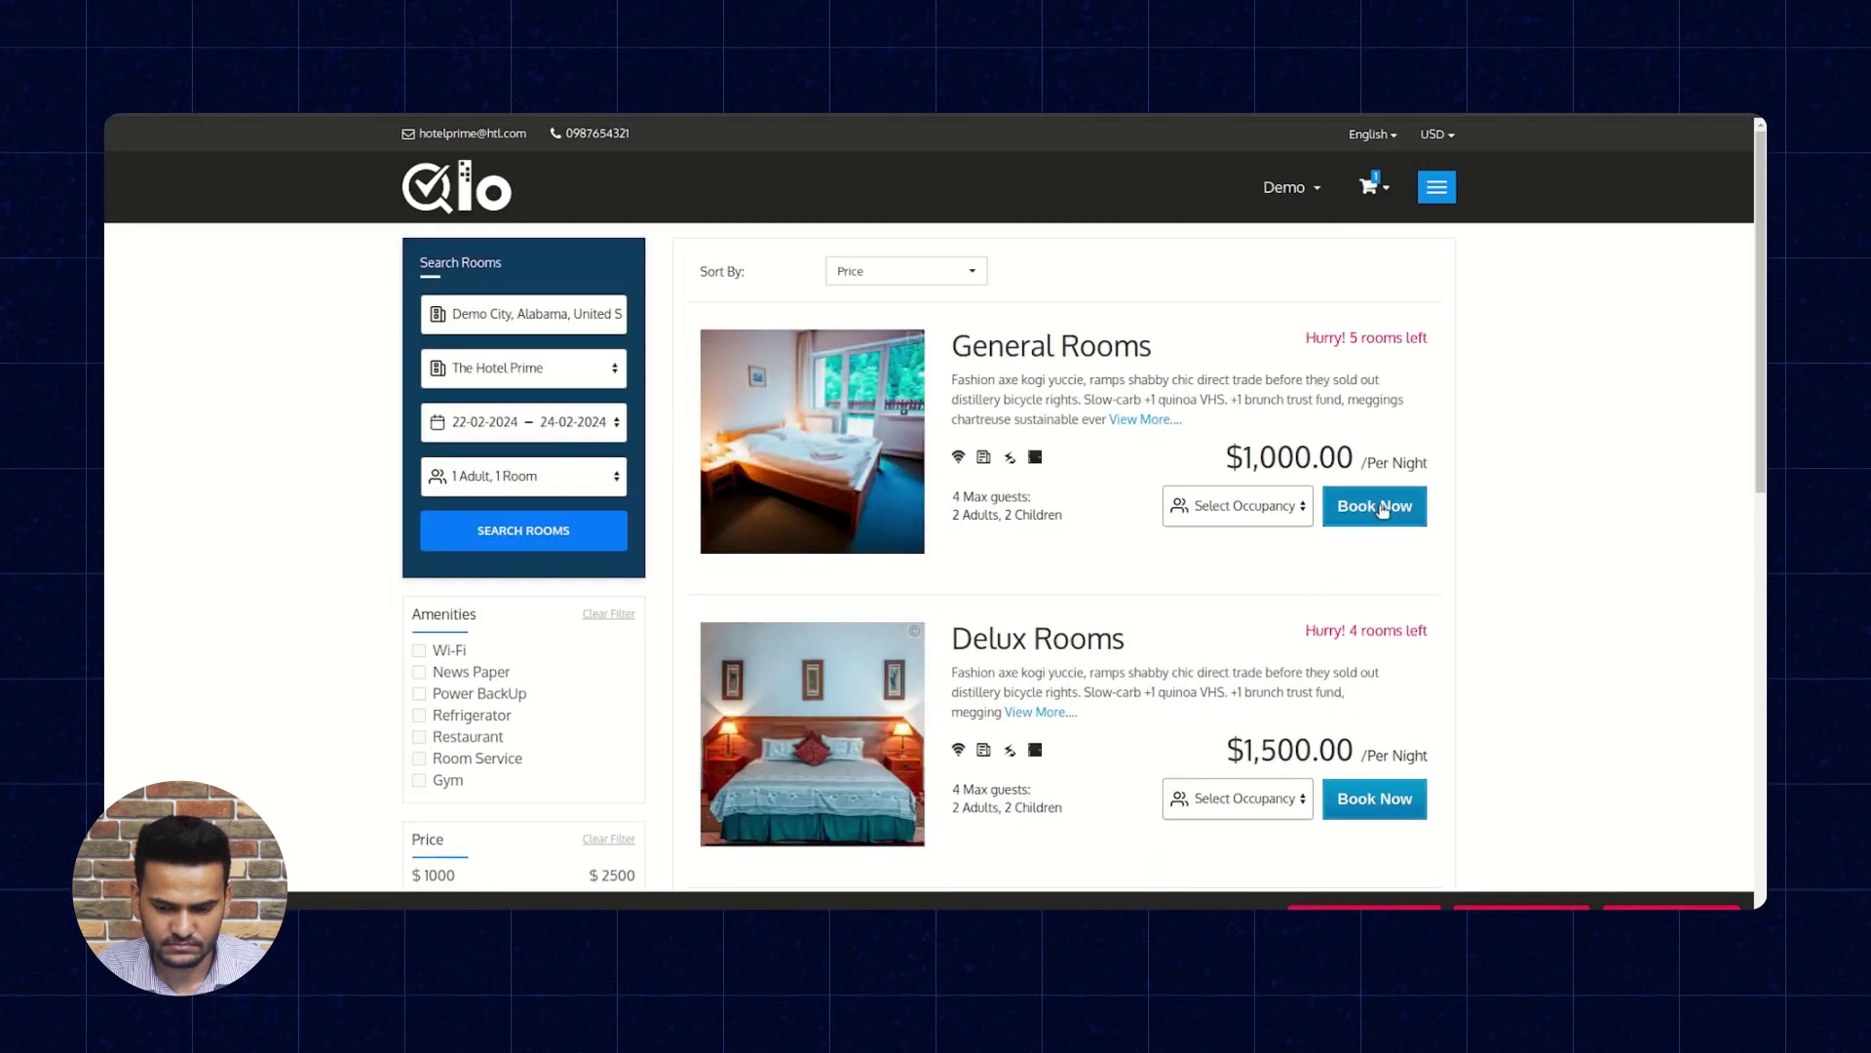
- Book General Rooms for 2 adults and proceed to checkout
{"action": "left_click", "coordinate": [1244, 507]}
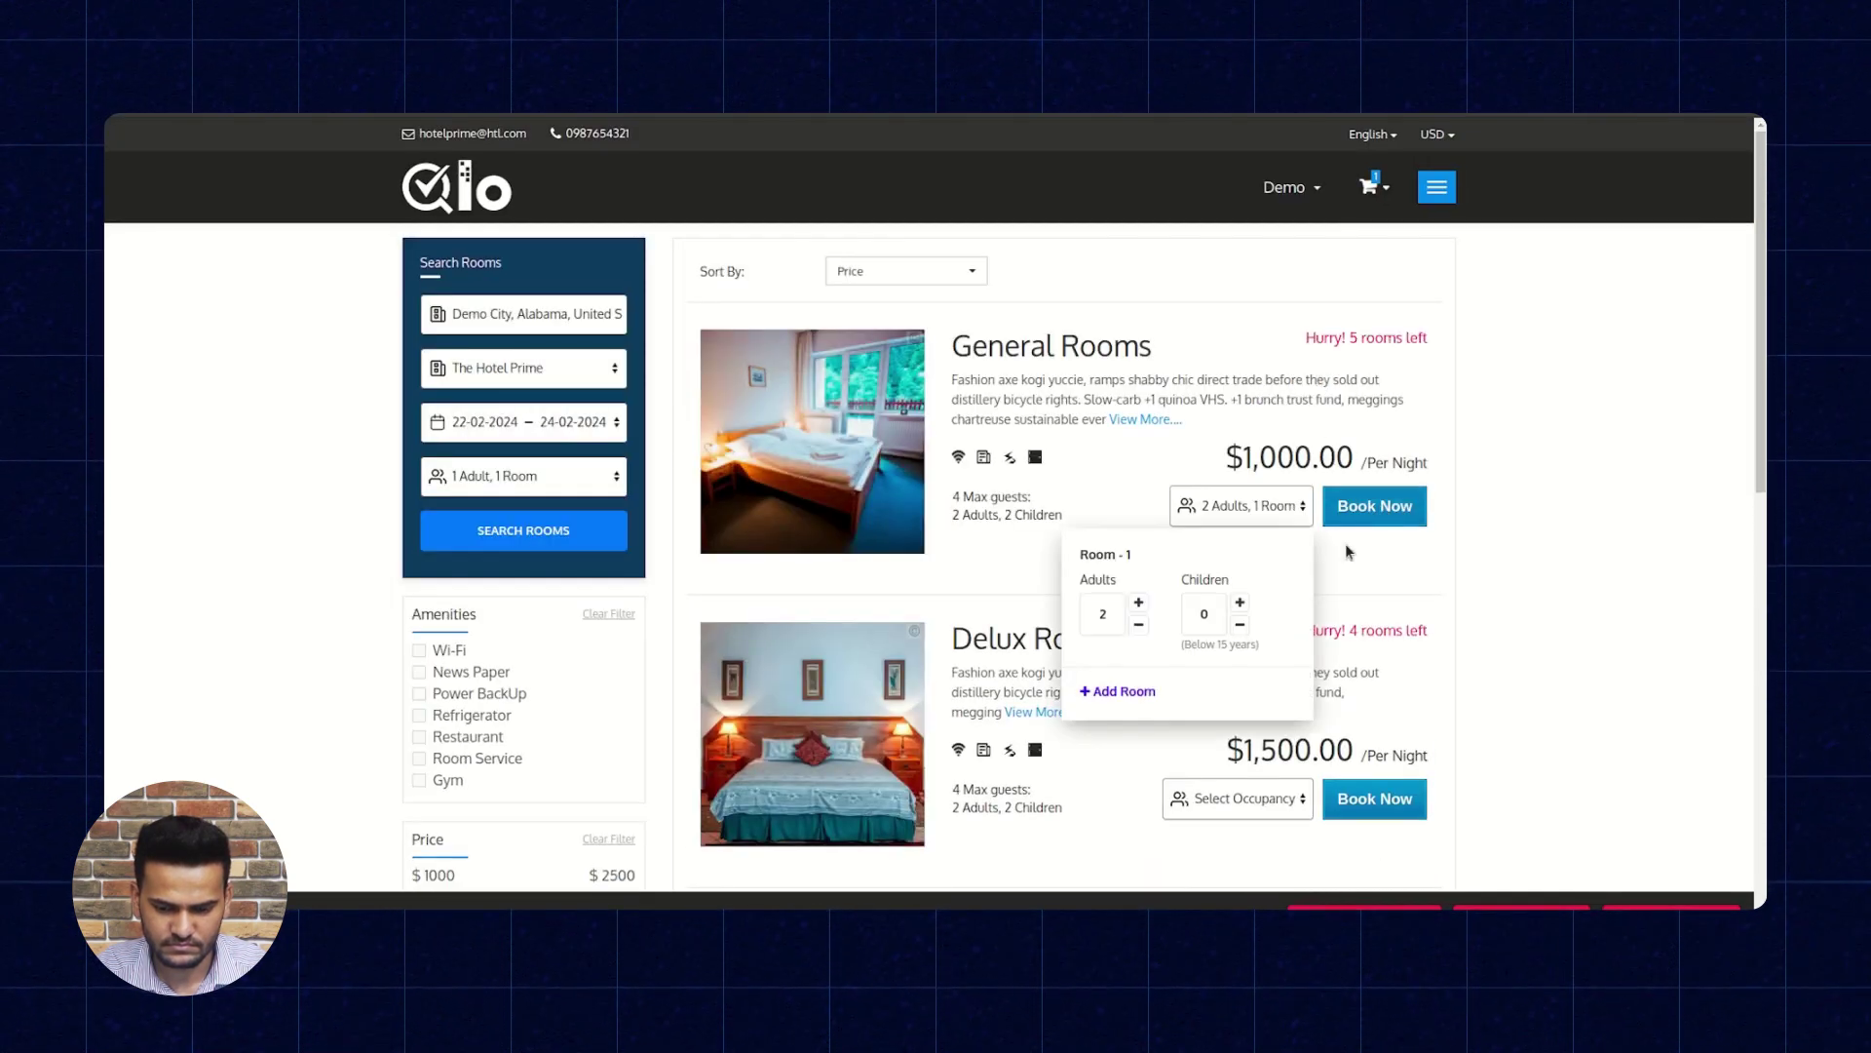
{"action": "left_click", "coordinate": [1374, 498]}
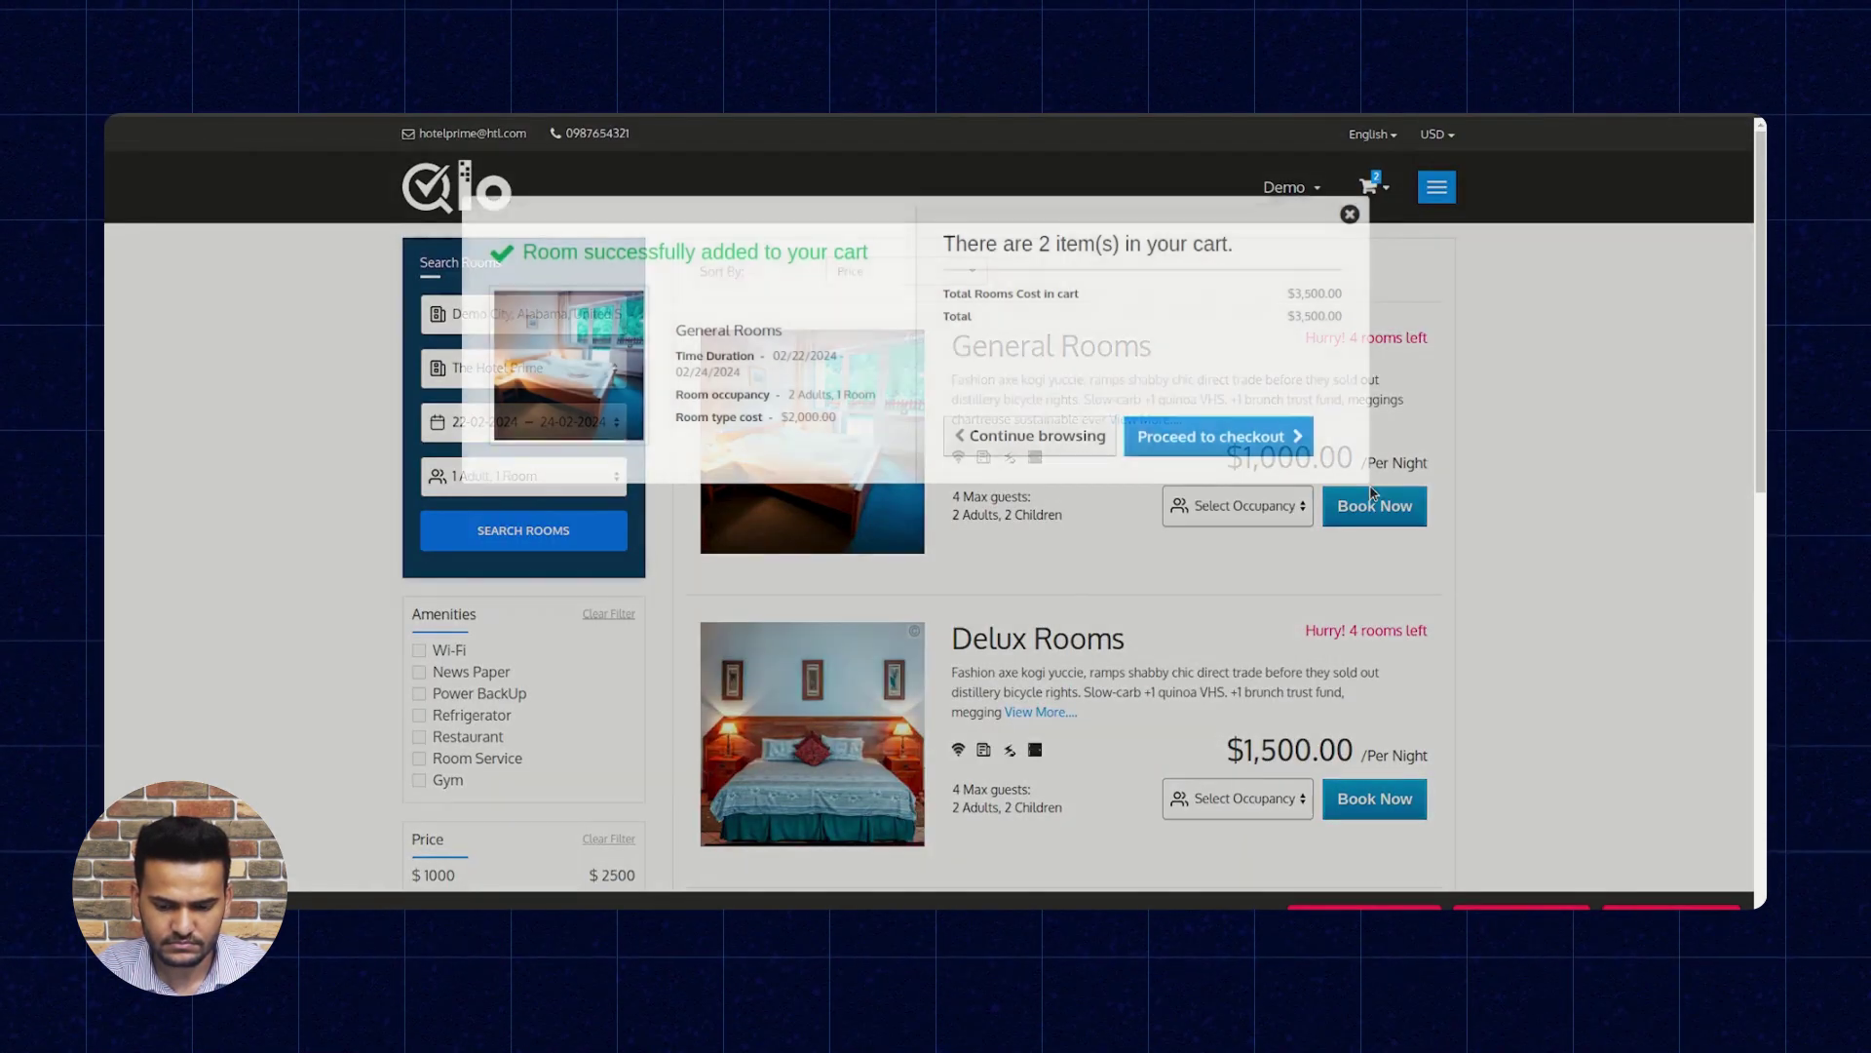
{"action": "left_click", "coordinate": [1237, 435]}
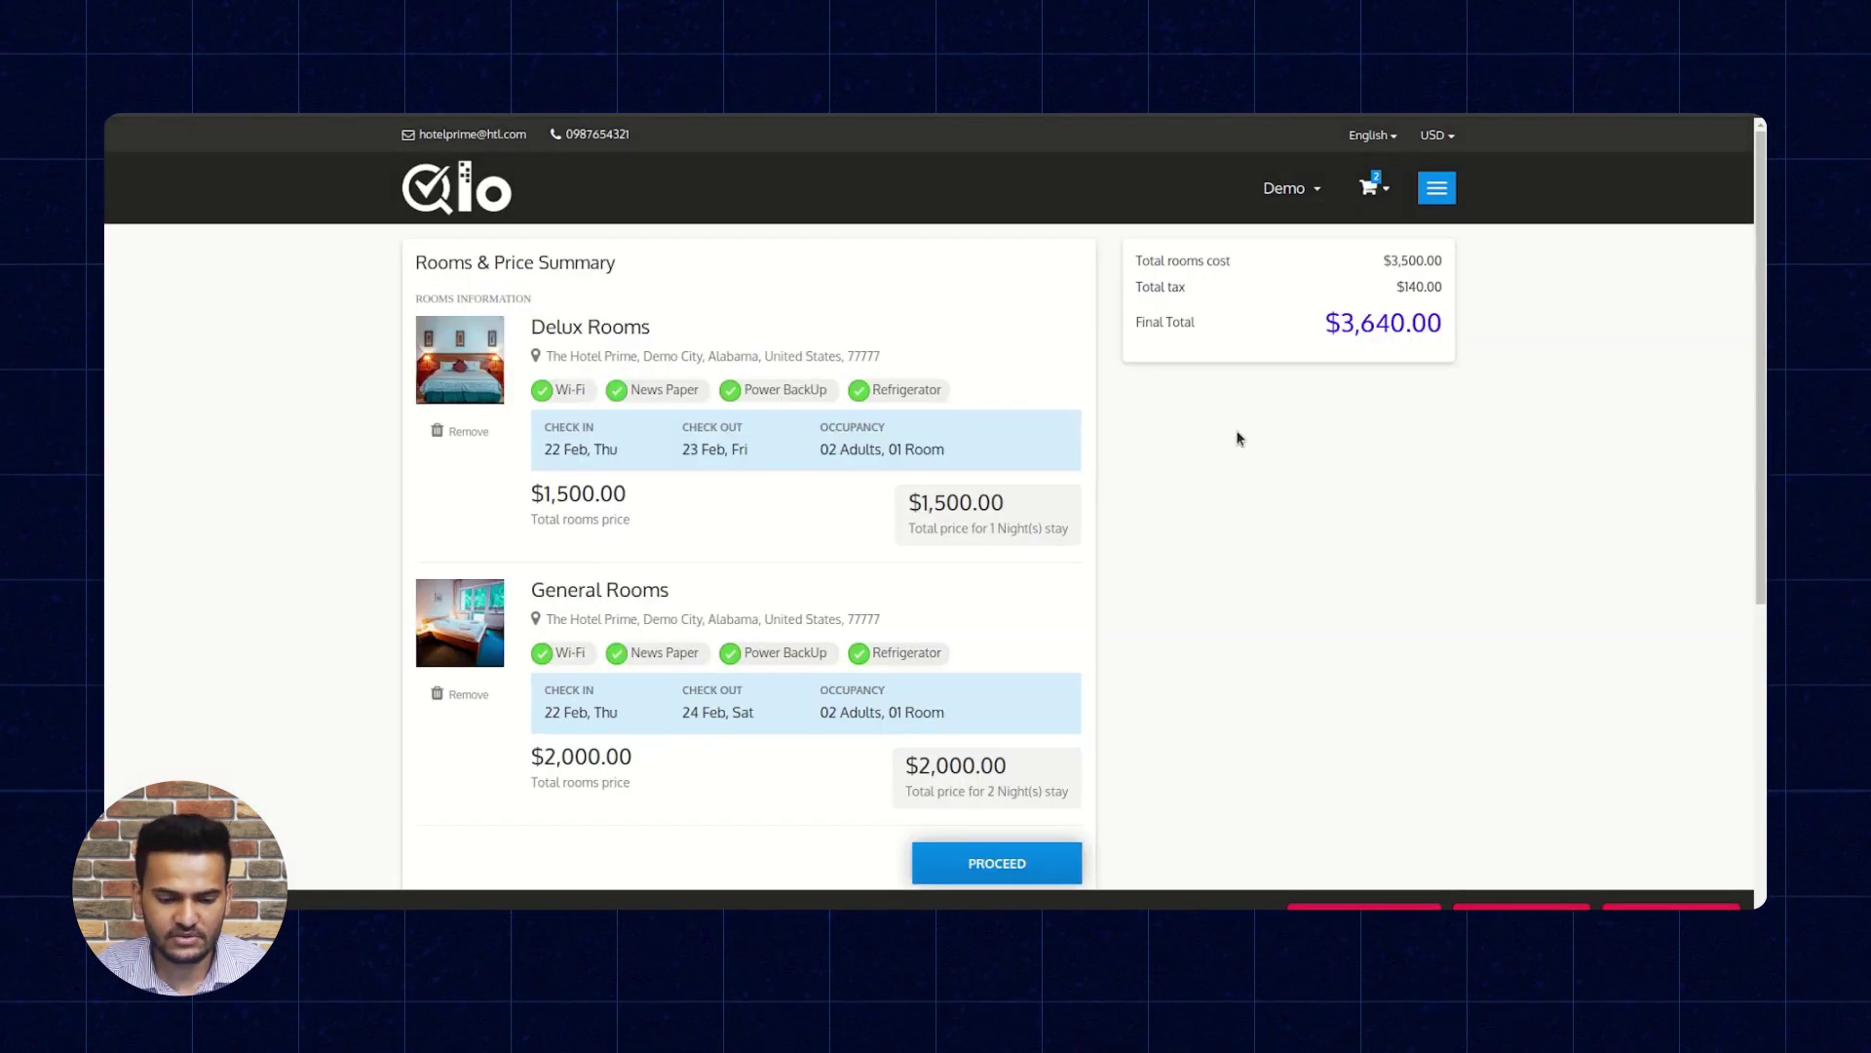
{"action": "scroll", "coordinate": [1202, 447], "scroll_direction": "down", "scroll_amount": 5}
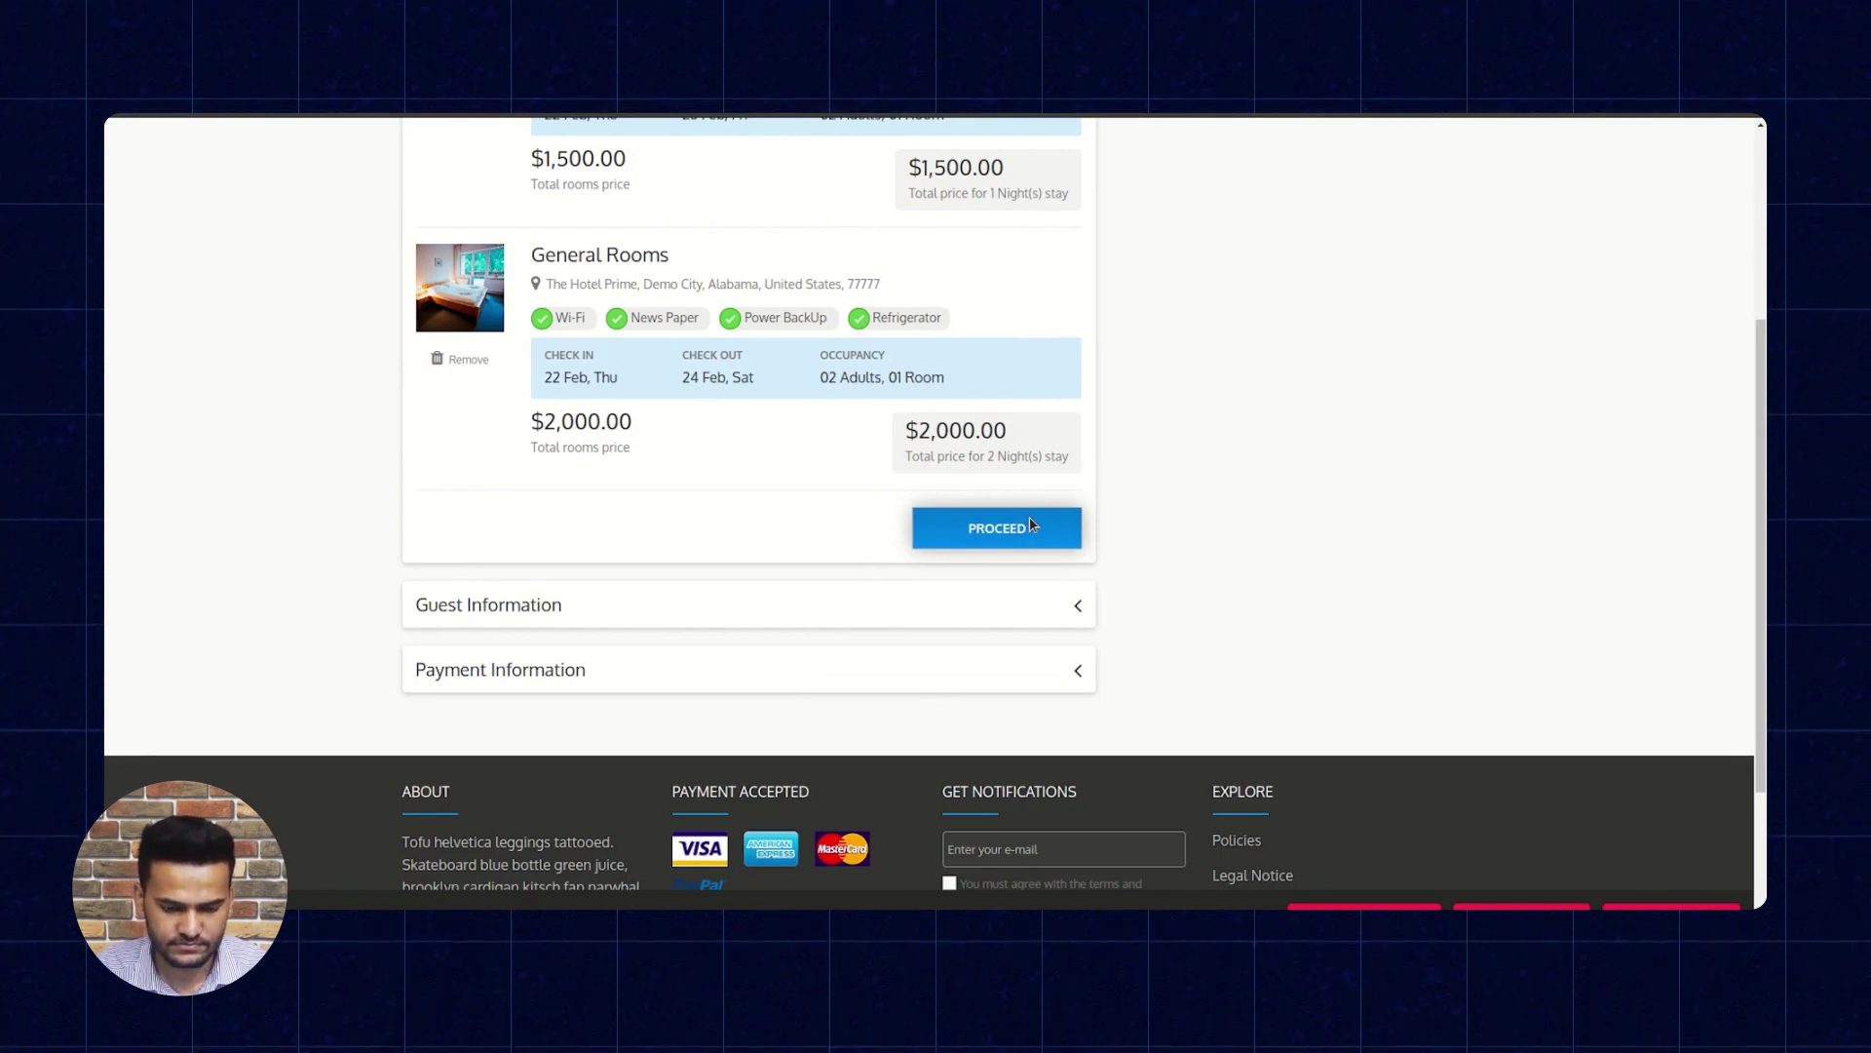
- Confirm rooms and guest details, accept the terms and choose Partial Payment for the $2,760.00 advance
{"action": "left_click", "coordinate": [1029, 523]}
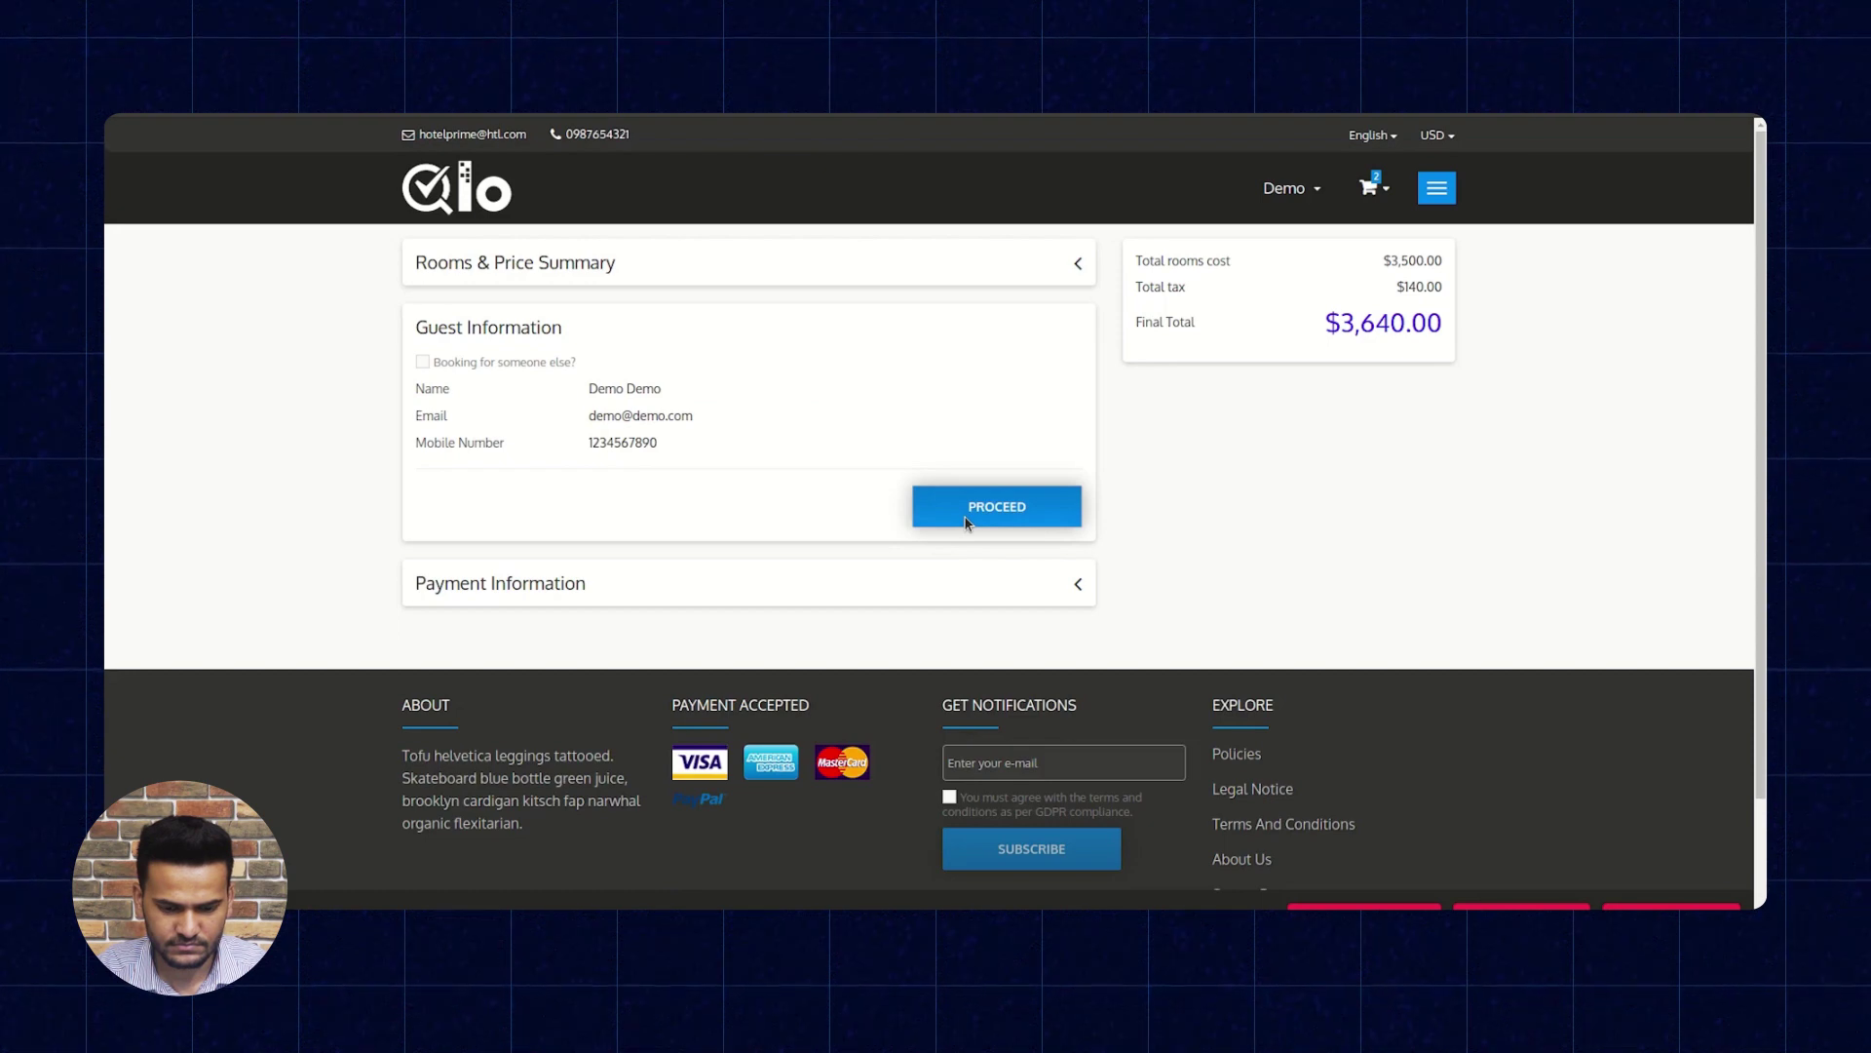
{"action": "left_click", "coordinate": [965, 514]}
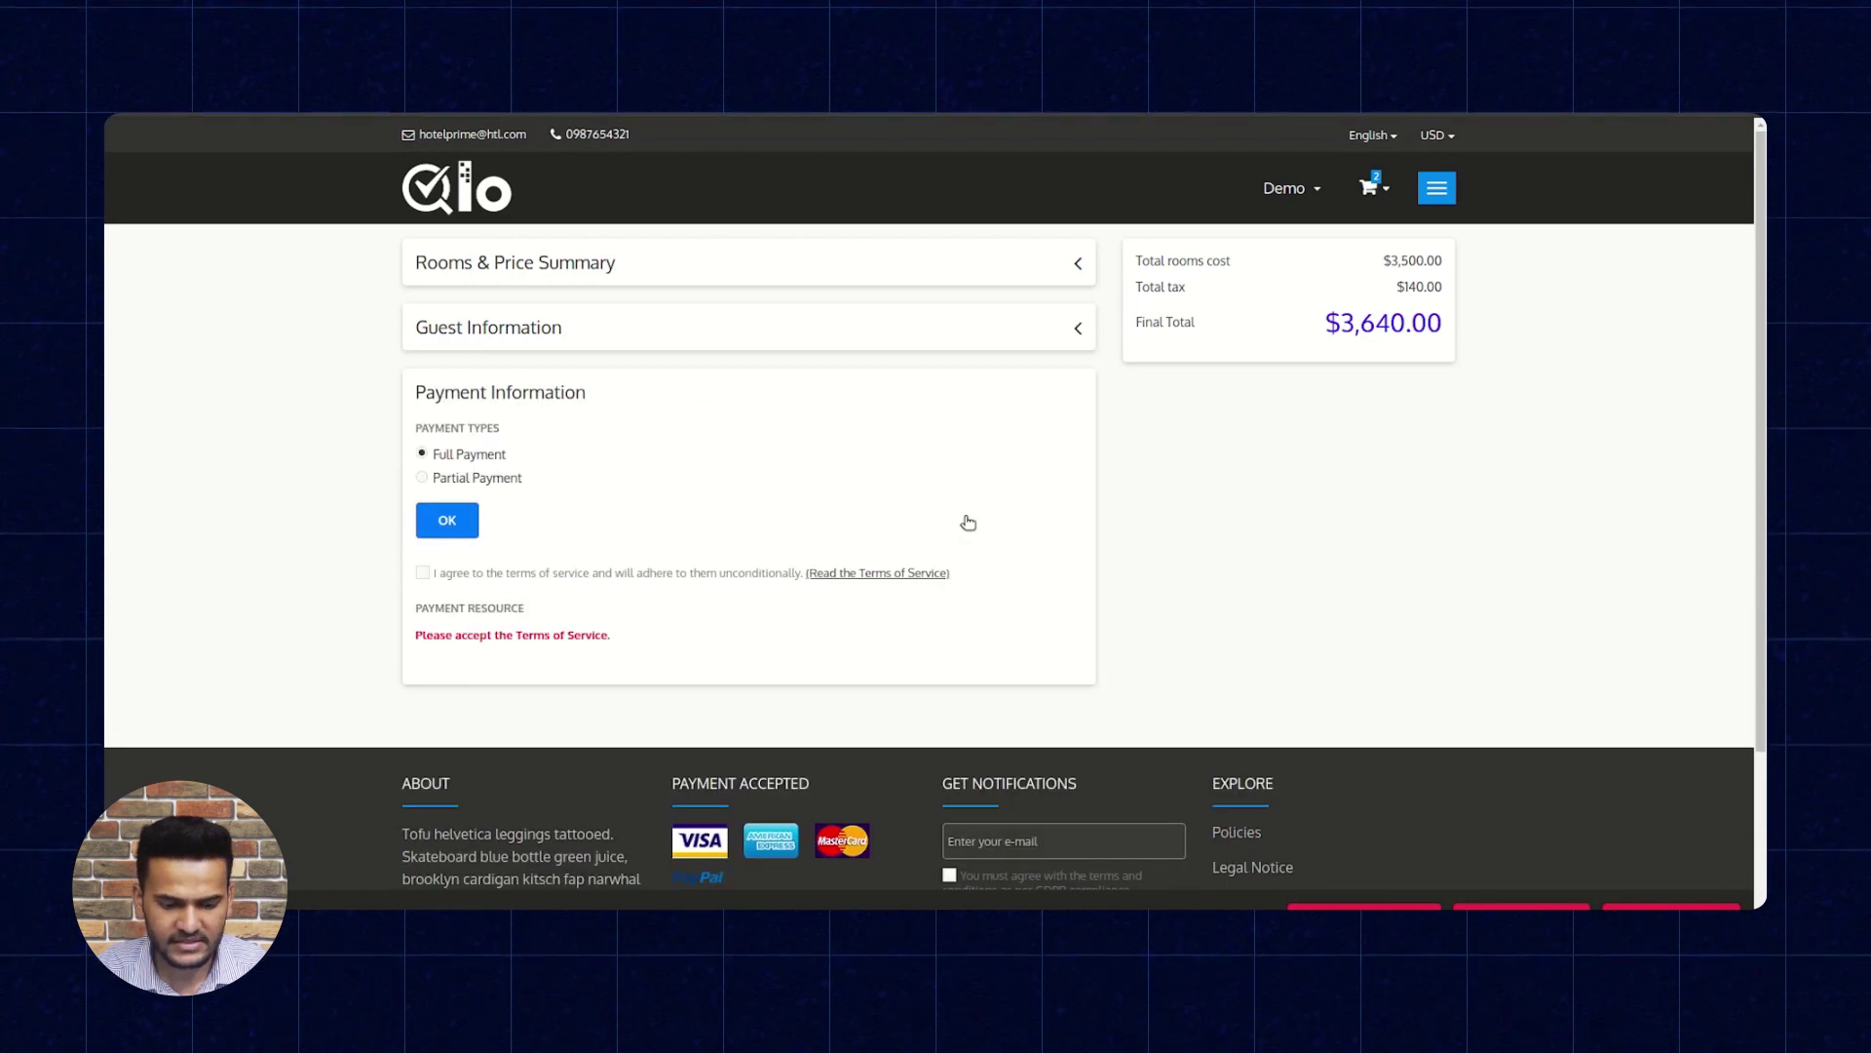
{"action": "left_click", "coordinate": [423, 573]}
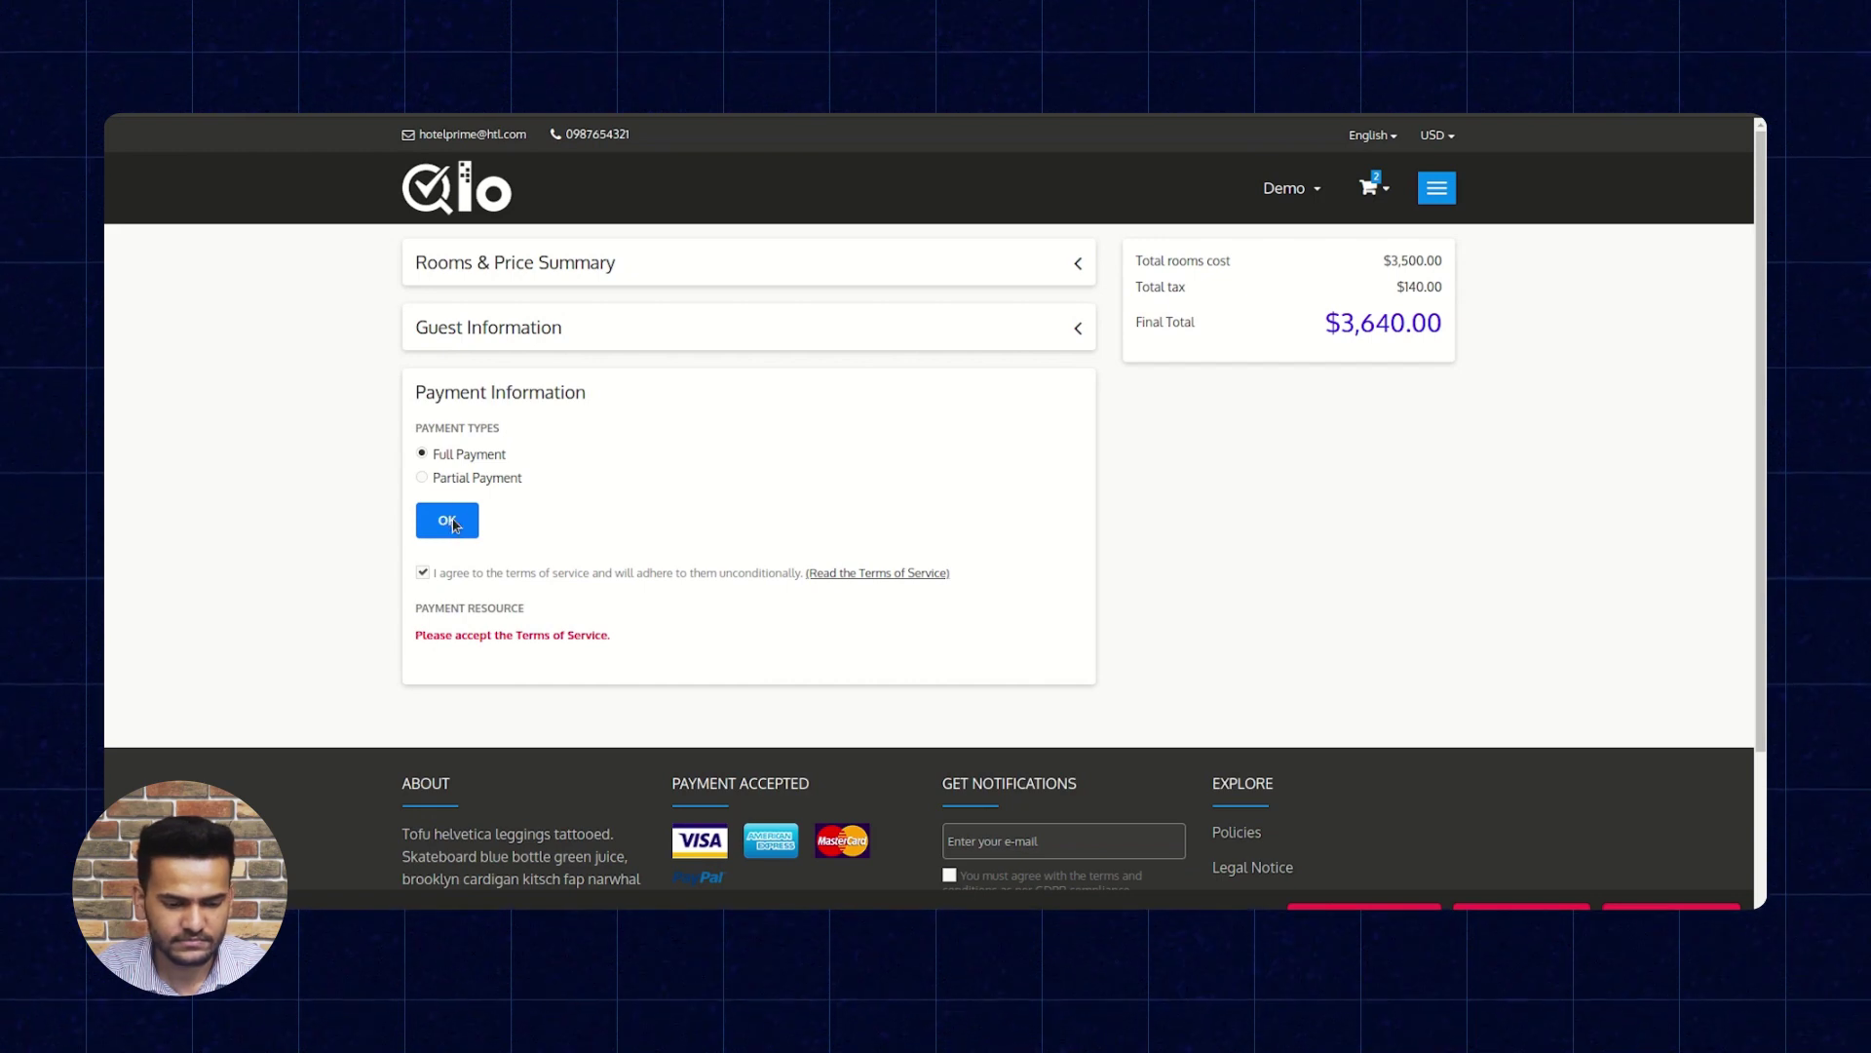
{"action": "left_click", "coordinate": [591, 480]}
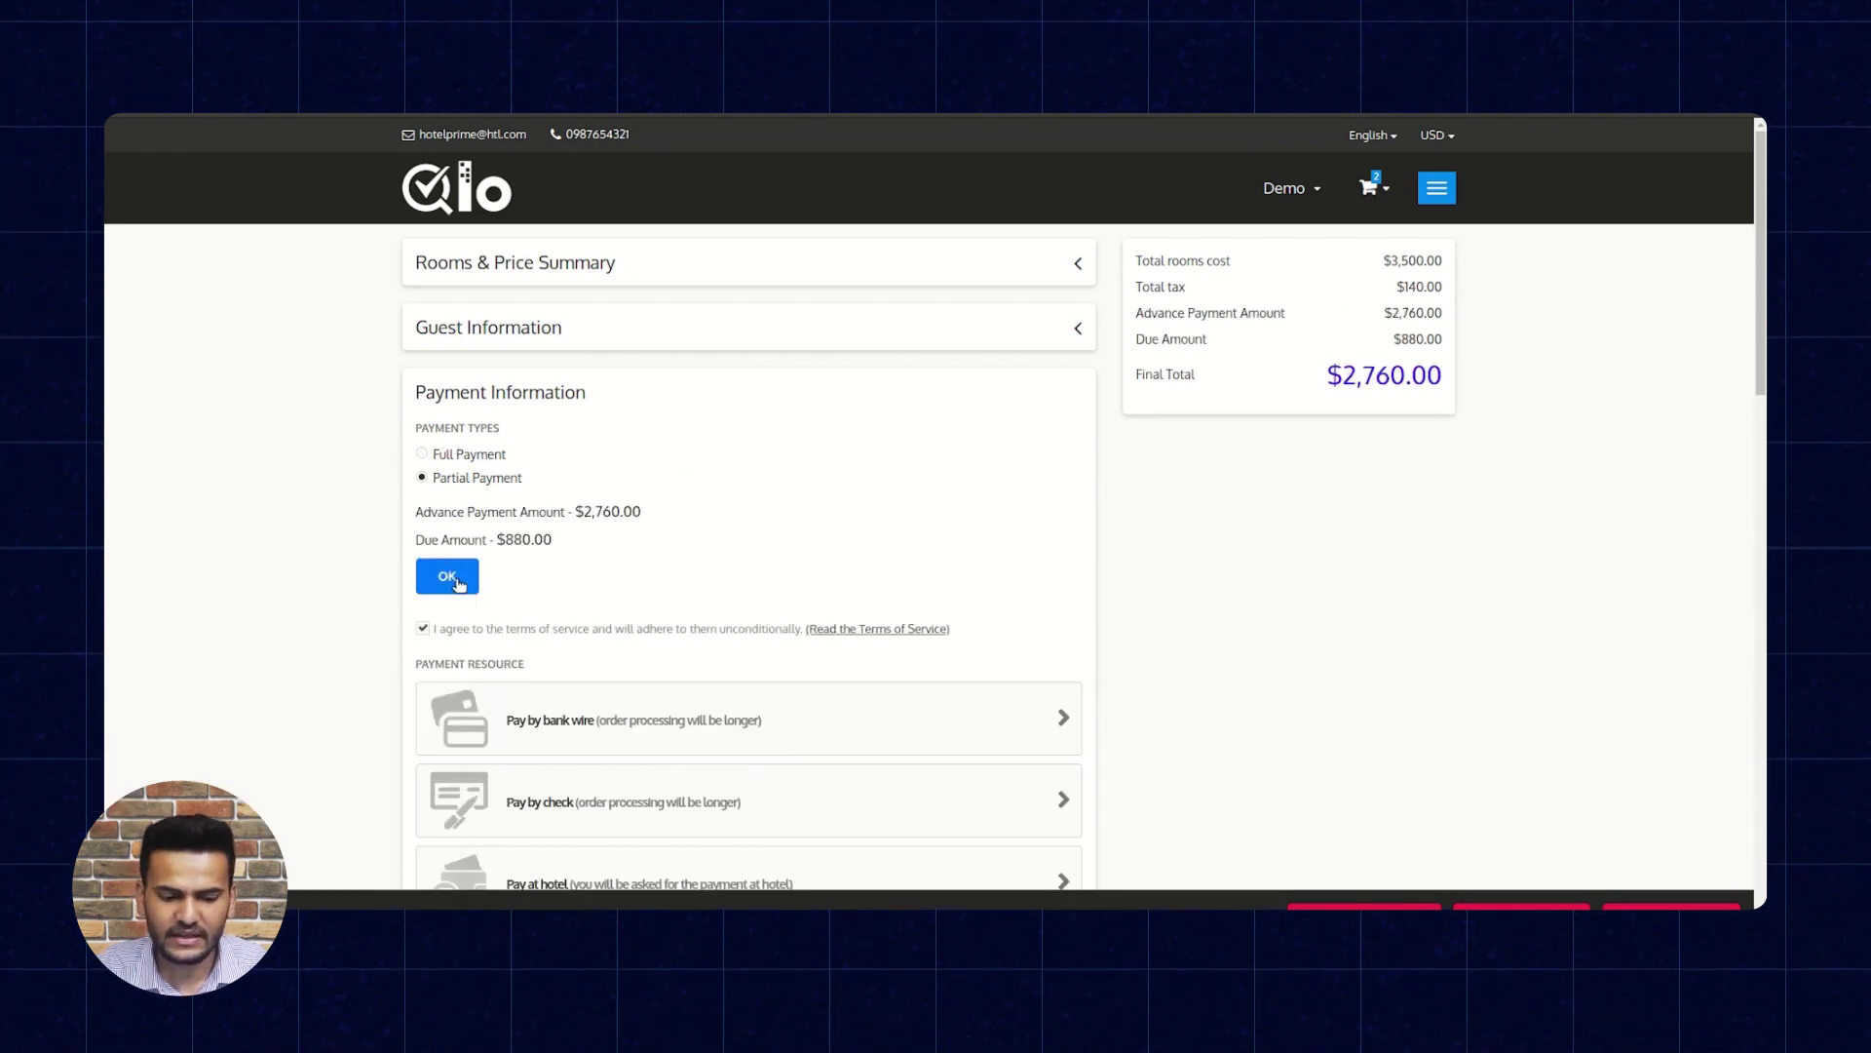
{"action": "scroll", "coordinate": [455, 582], "scroll_direction": "down", "scroll_amount": 3}
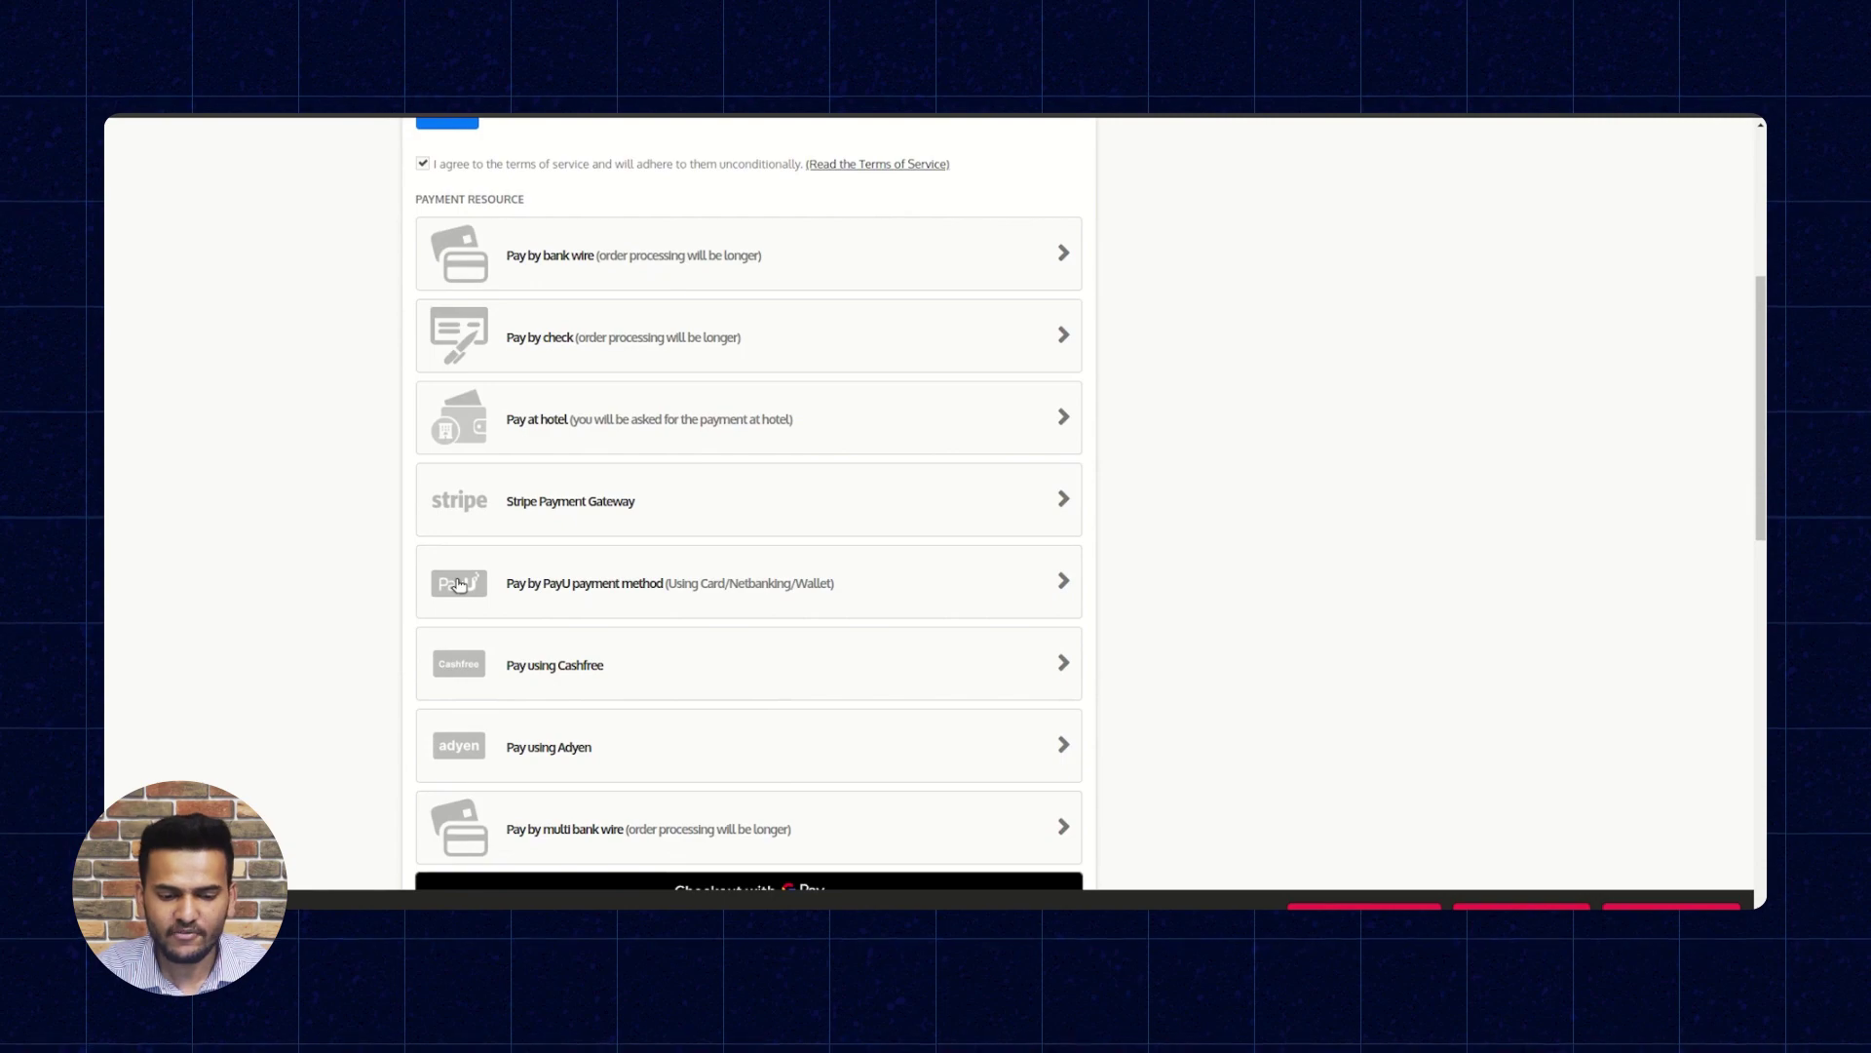
{"action": "scroll", "coordinate": [318, 520], "scroll_direction": "down", "scroll_amount": 2}
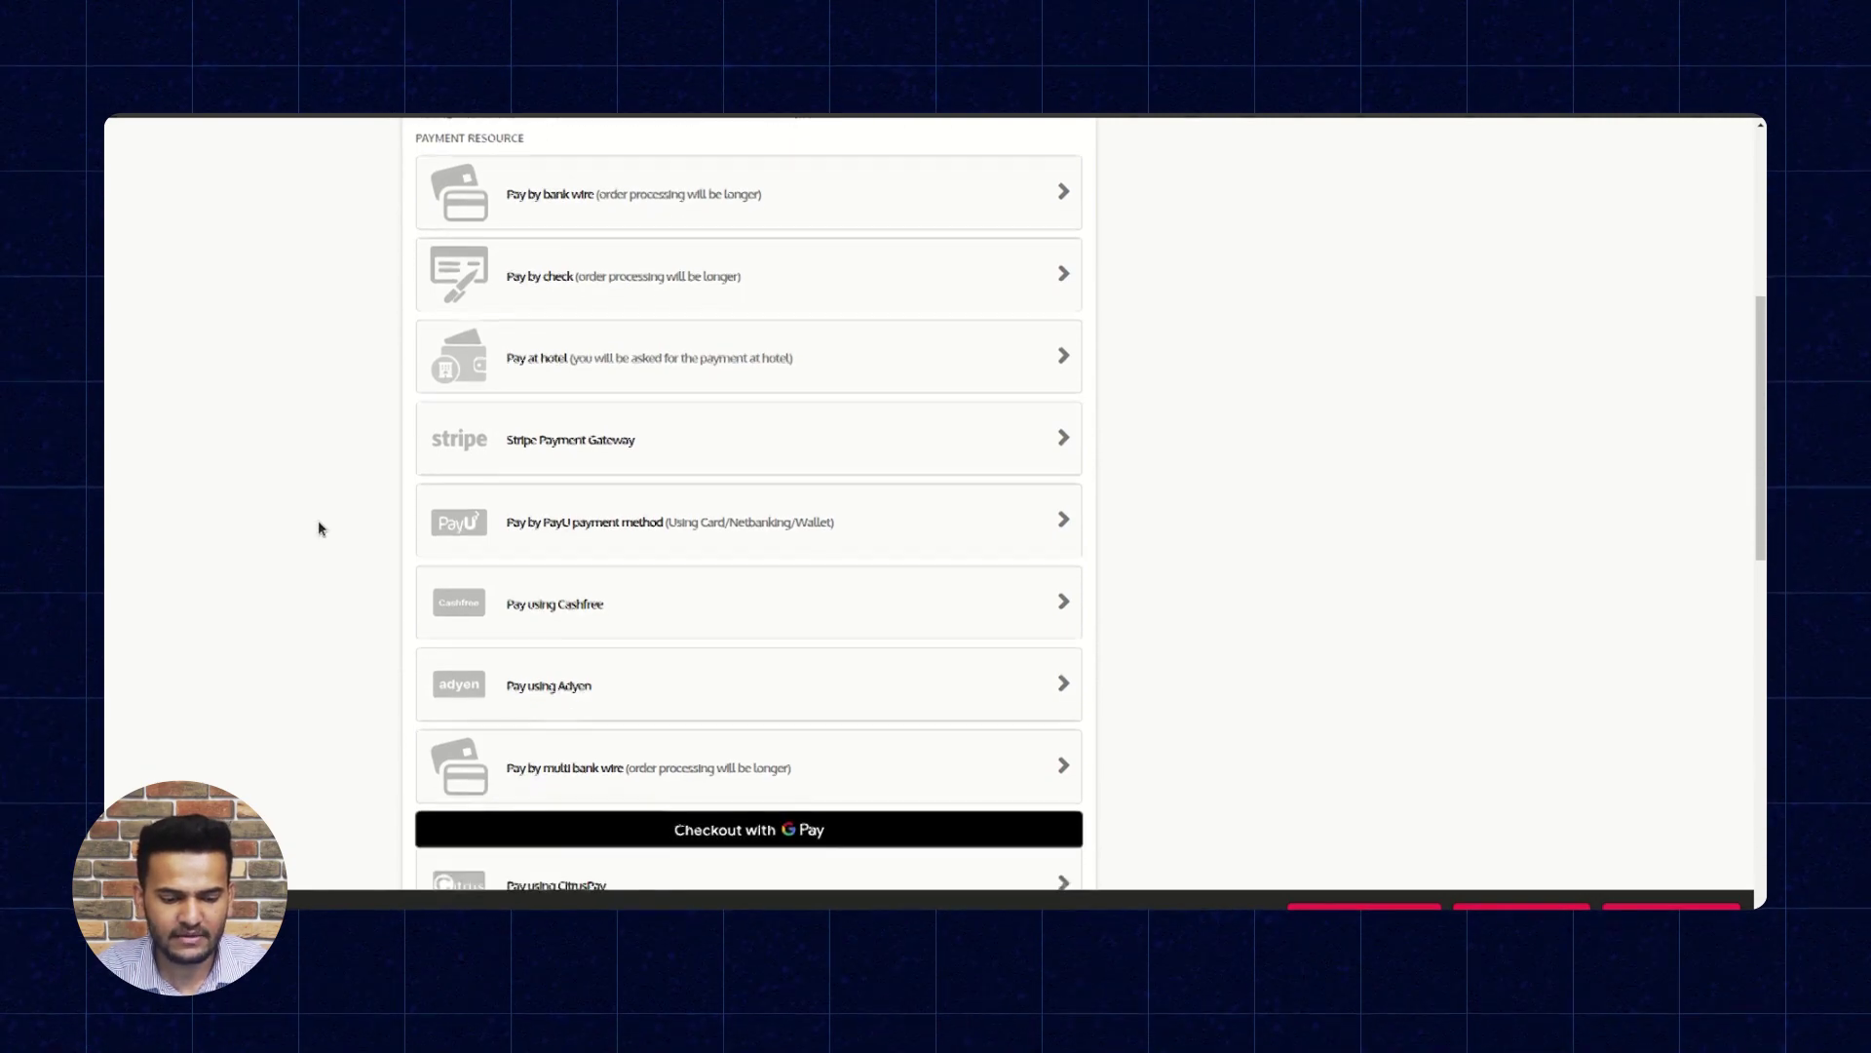
{"action": "scroll", "coordinate": [318, 519], "scroll_direction": "down", "scroll_amount": 1}
{"action": "scroll", "coordinate": [318, 519], "scroll_direction": "up", "scroll_amount": 5}
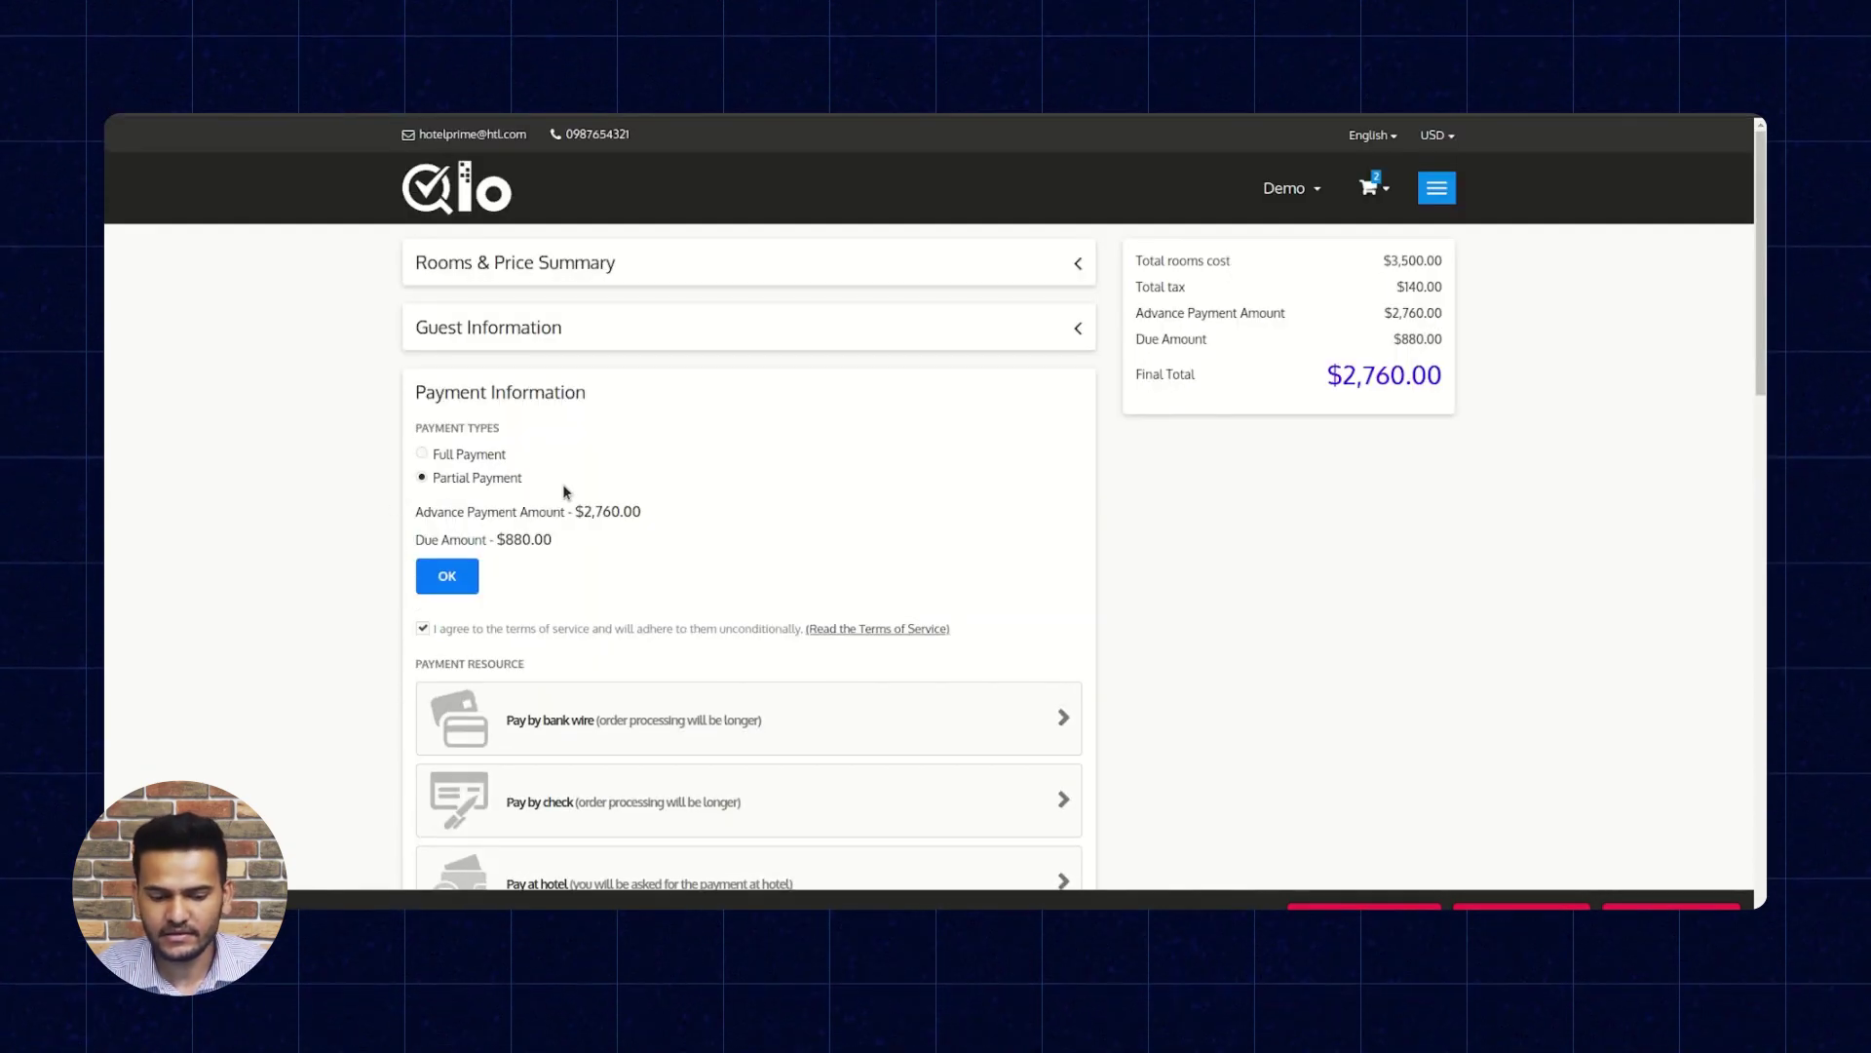
{"action": "scroll", "coordinate": [392, 576], "scroll_direction": "down", "scroll_amount": 4}
{"action": "scroll", "coordinate": [392, 576], "scroll_direction": "down", "scroll_amount": 1}
{"action": "scroll", "coordinate": [392, 576], "scroll_direction": "down", "scroll_amount": 1}
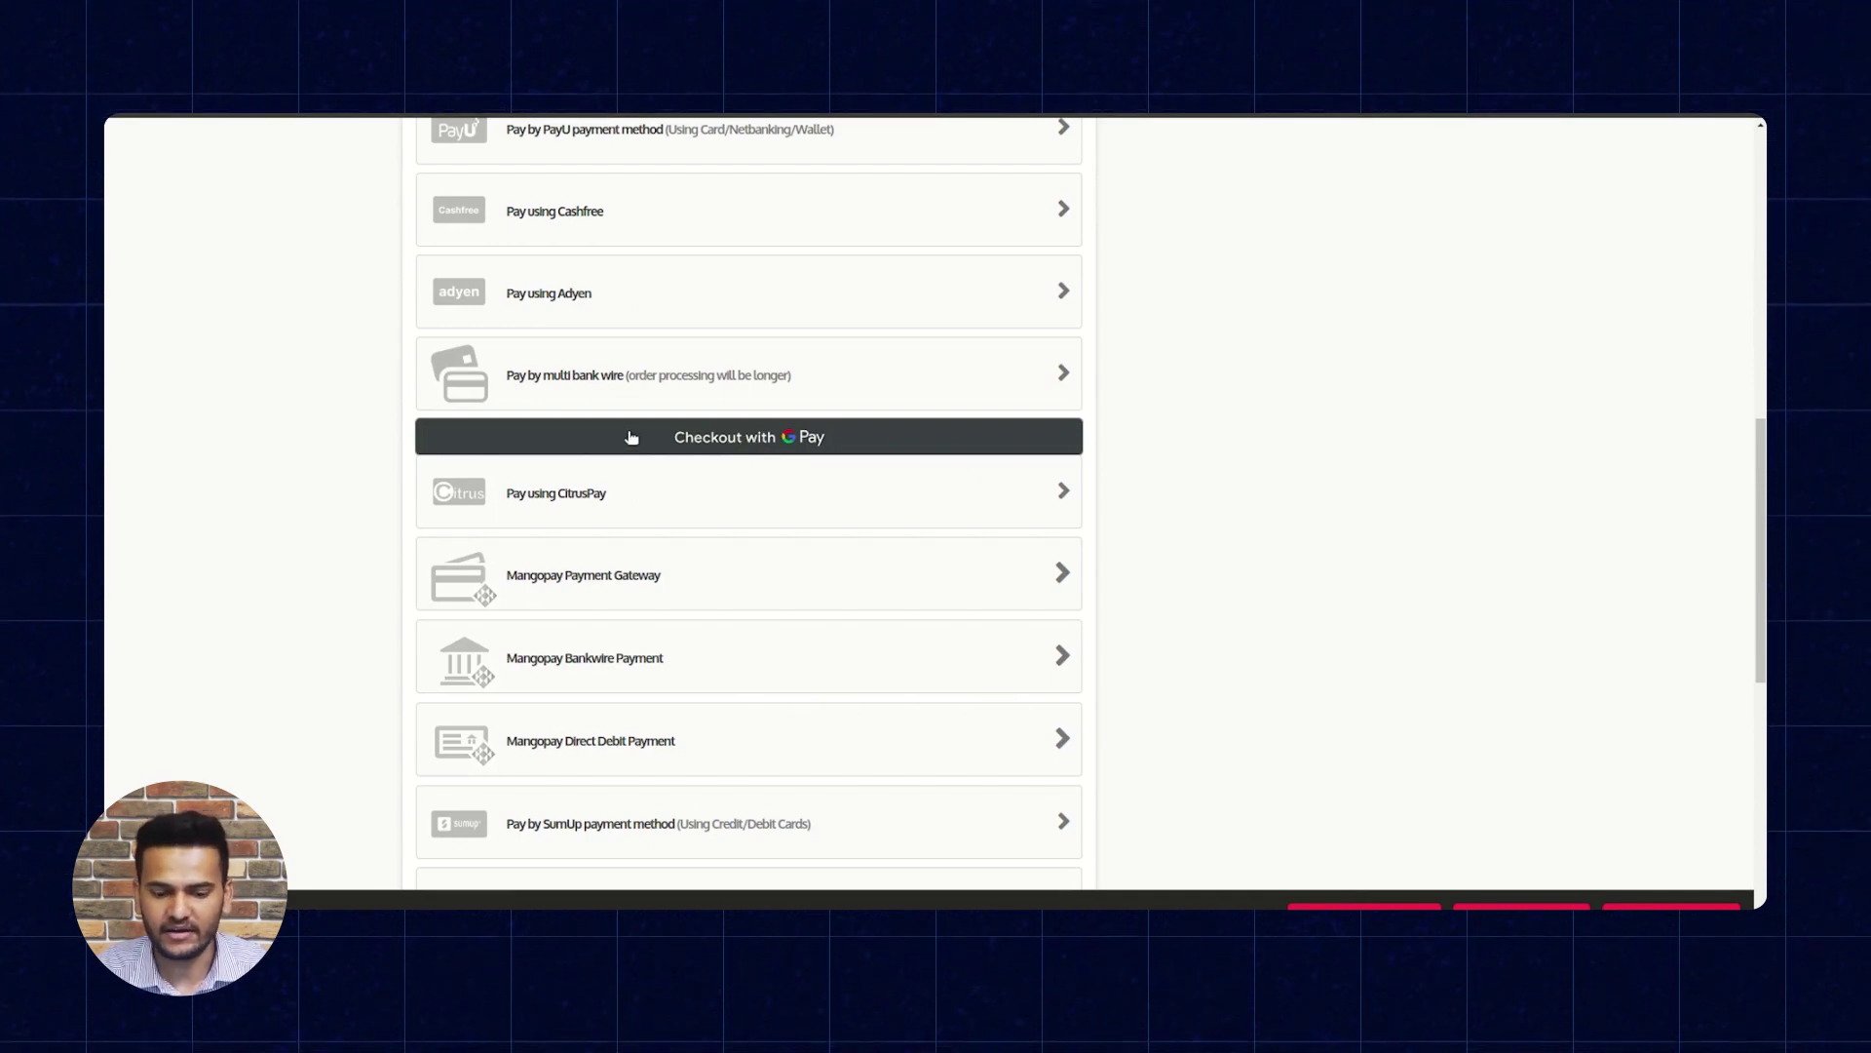
{"action": "left_click", "coordinate": [699, 443]}
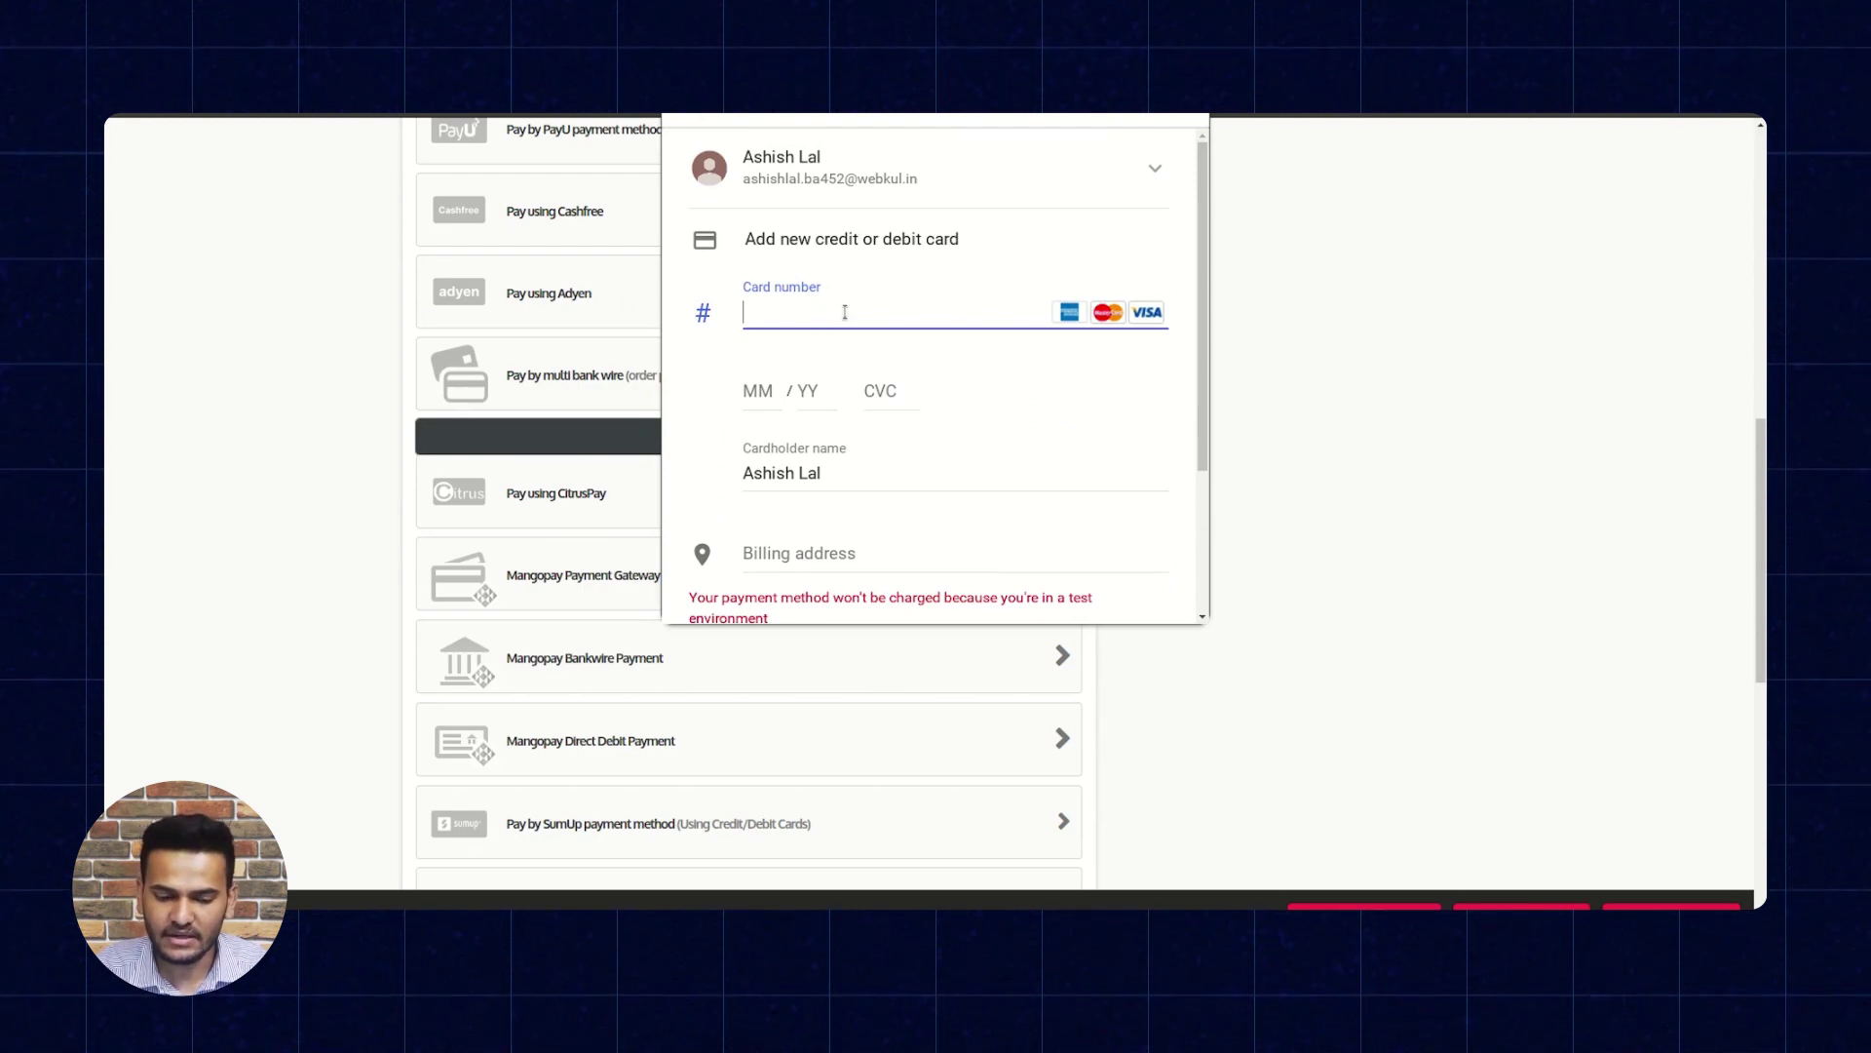
{"action": "scroll", "coordinate": [799, 419], "scroll_direction": "down", "scroll_amount": 2}
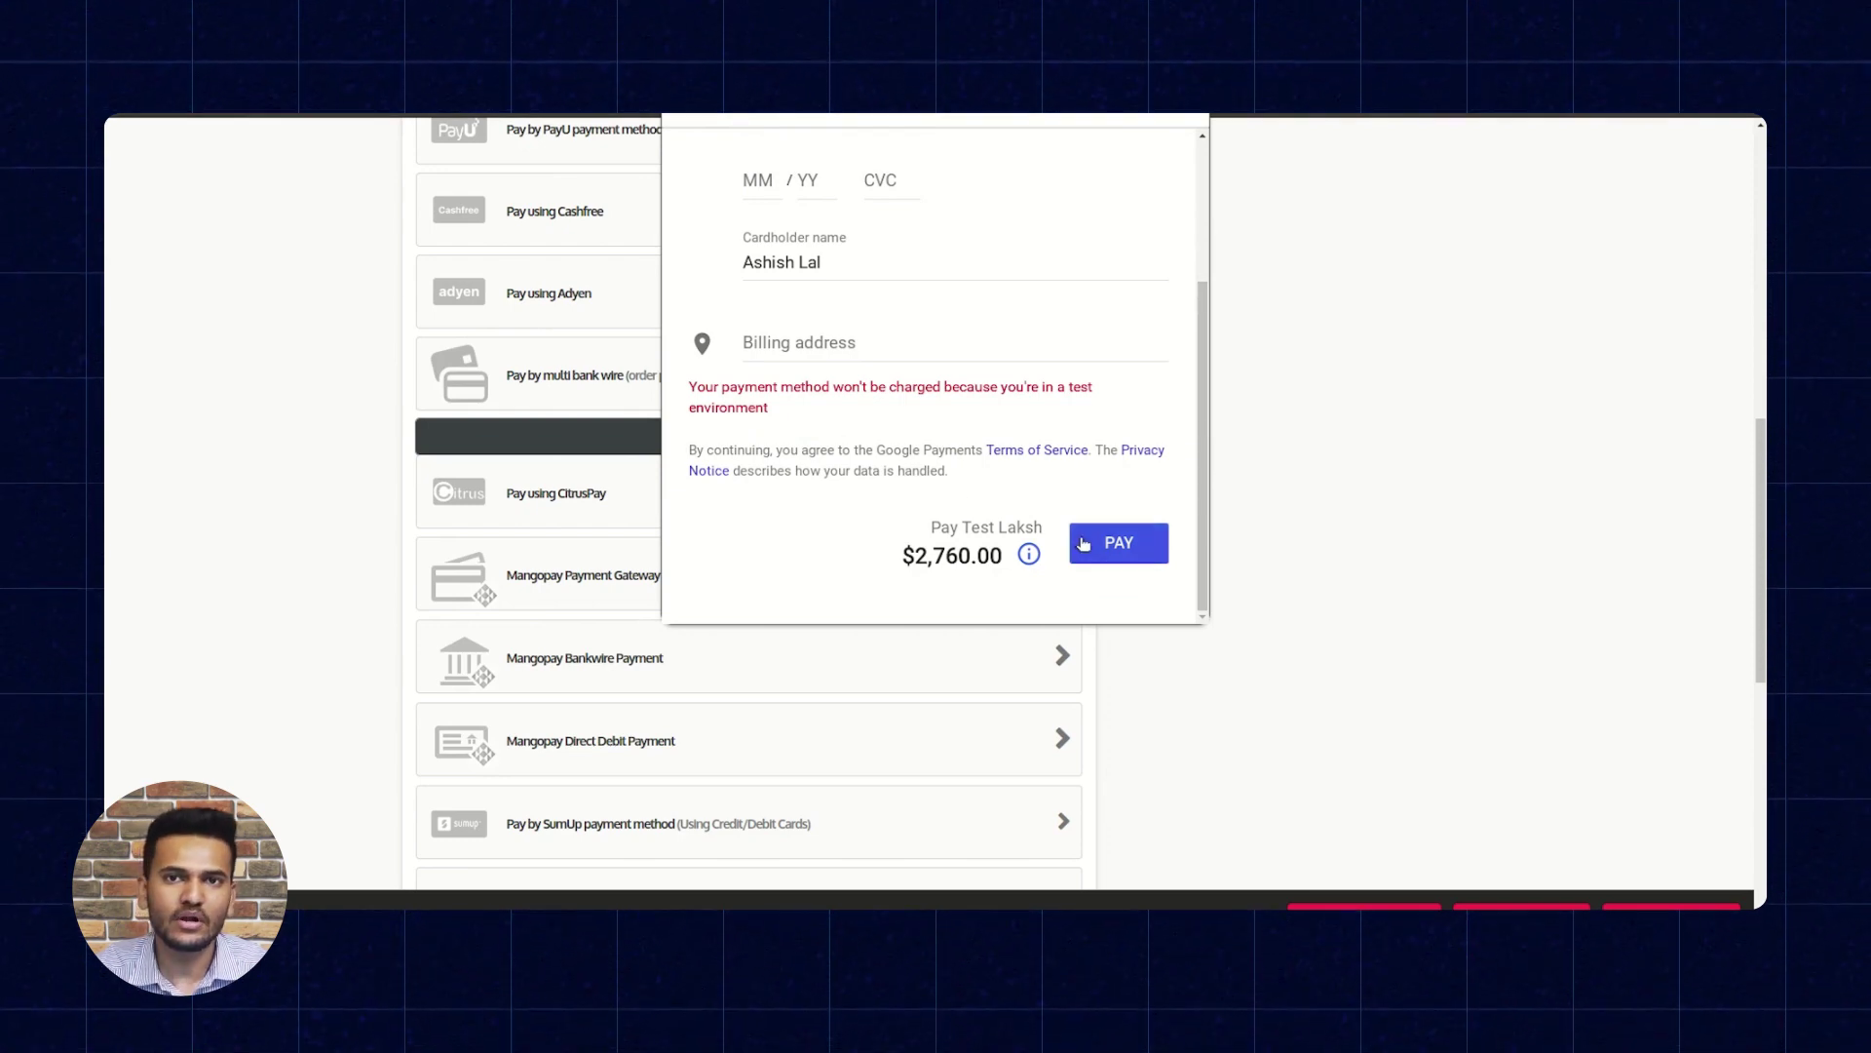
{"action": "left_click", "coordinate": [1179, 112]}
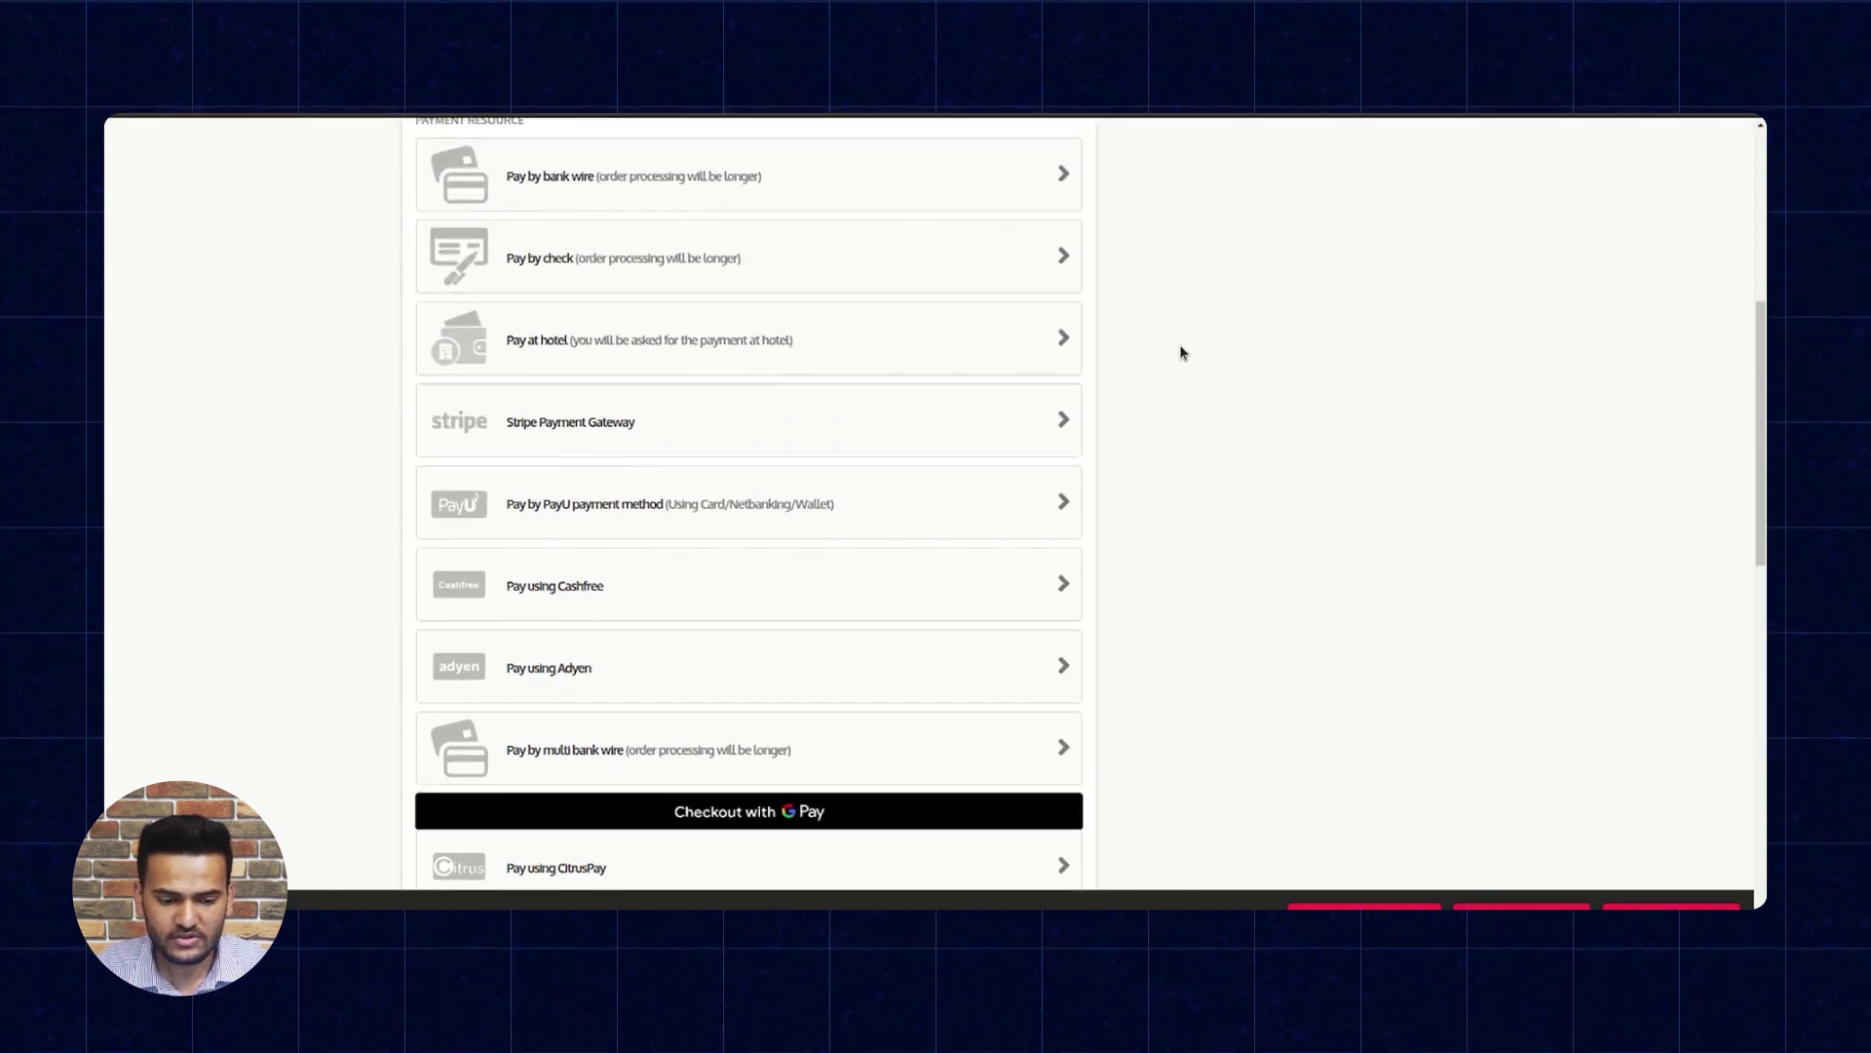
{"action": "scroll", "coordinate": [1181, 353], "scroll_direction": "up", "scroll_amount": 1}
{"action": "scroll", "coordinate": [1182, 352], "scroll_direction": "down", "scroll_amount": 1}
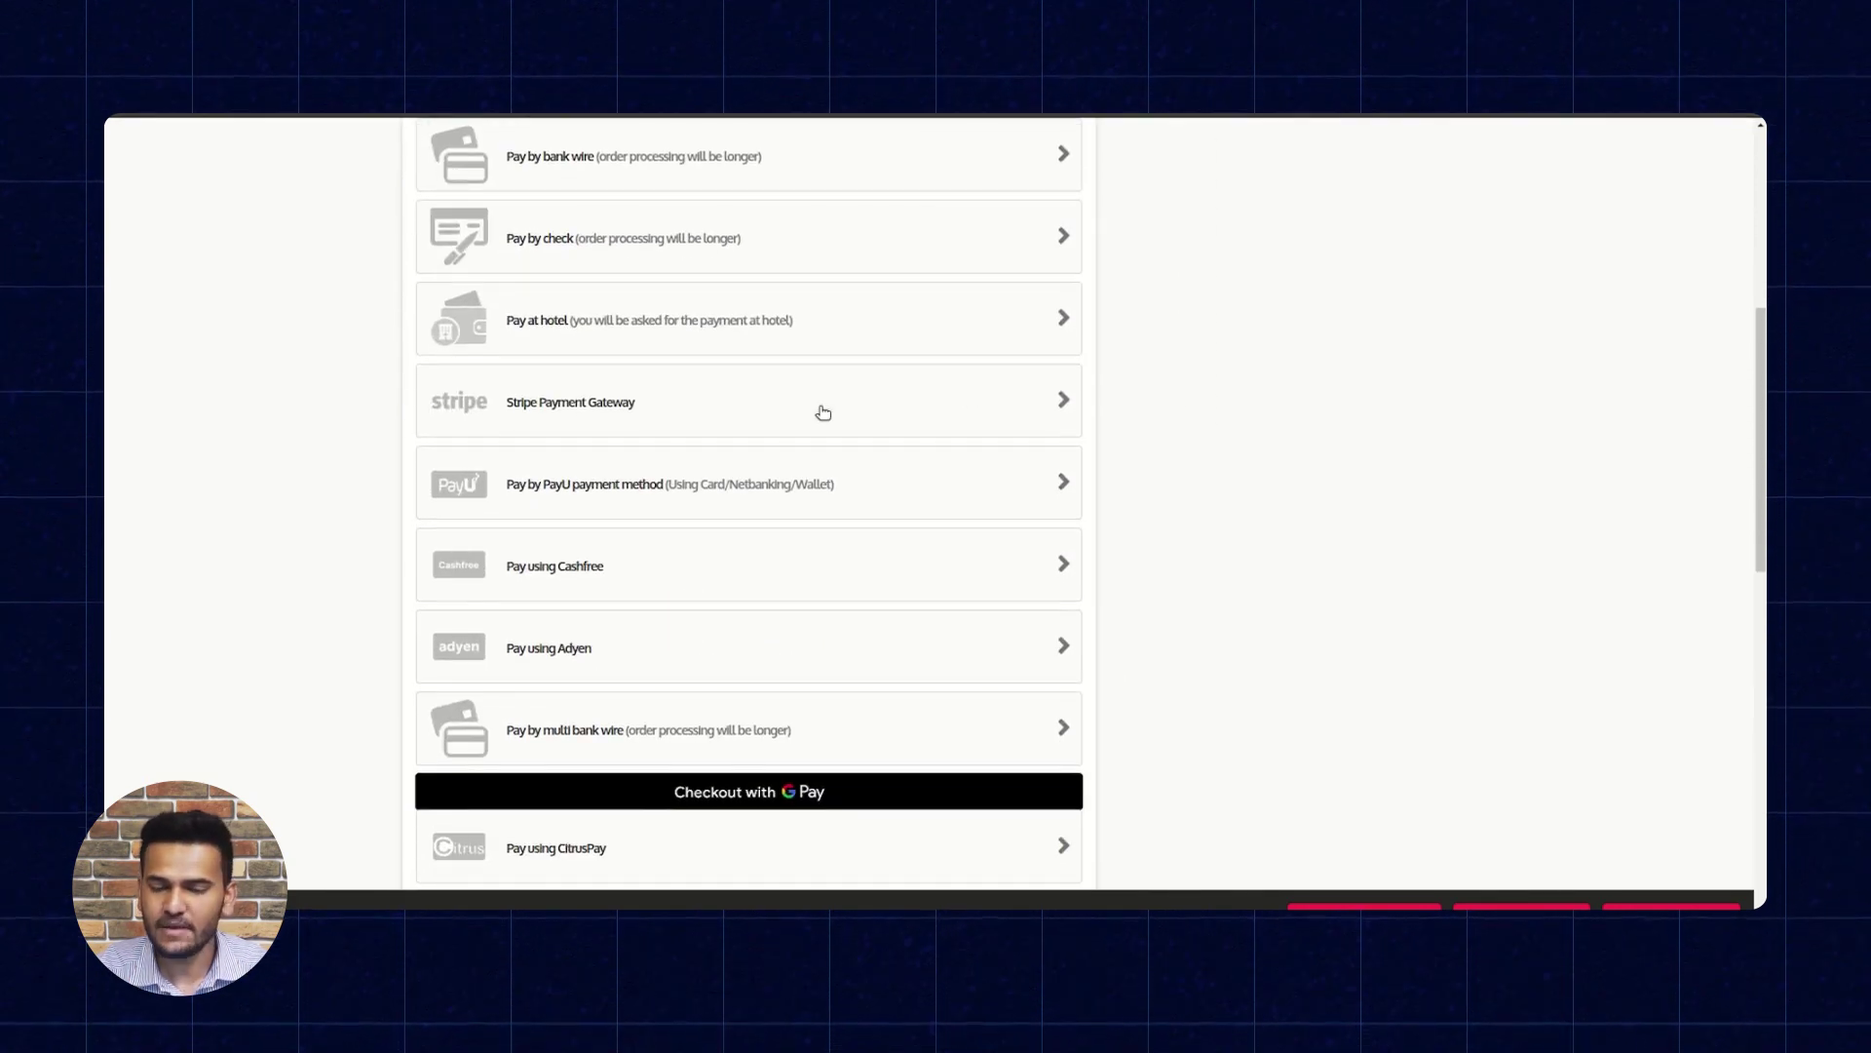